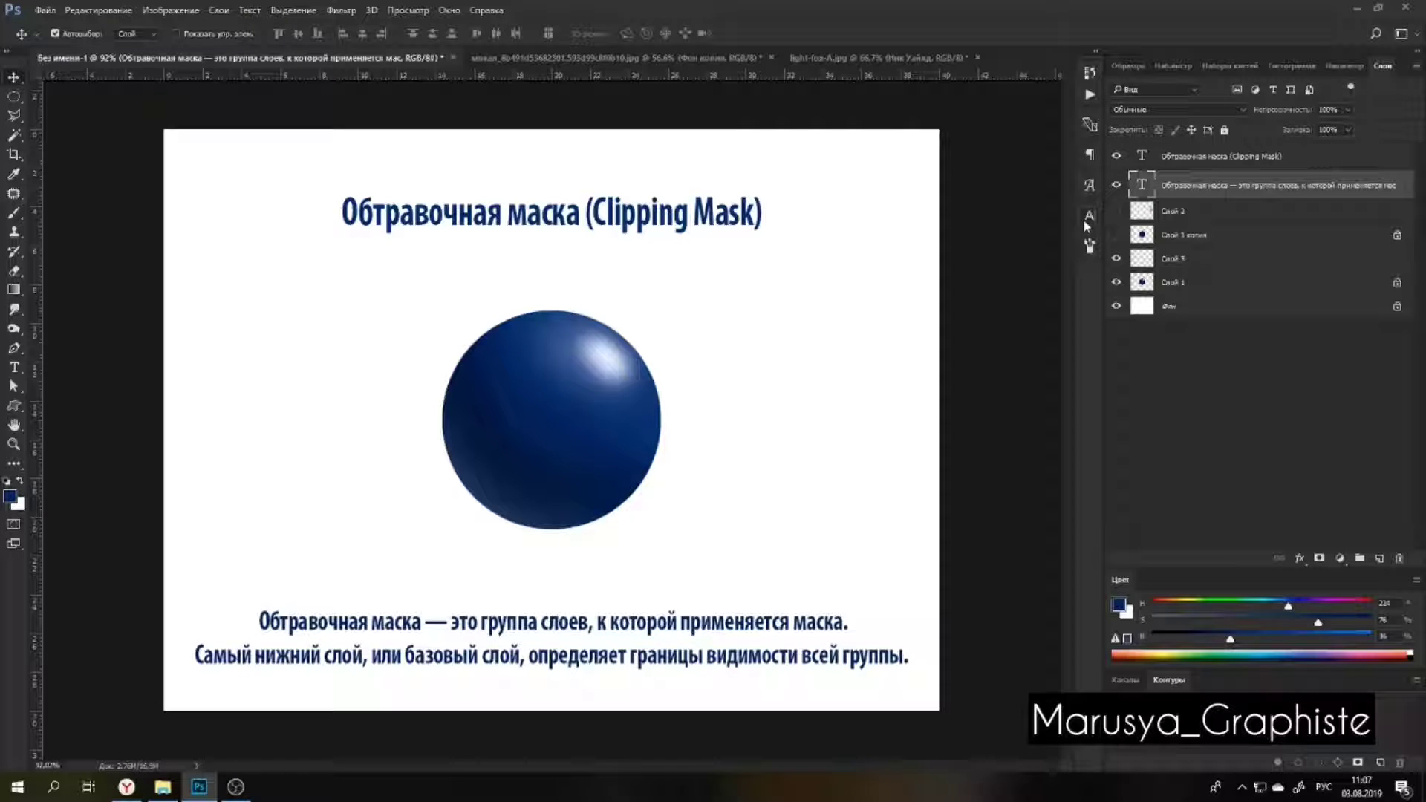
# Select the blue ball layer Слой 1, hide it and show it again.
pyautogui.click(1128, 288)
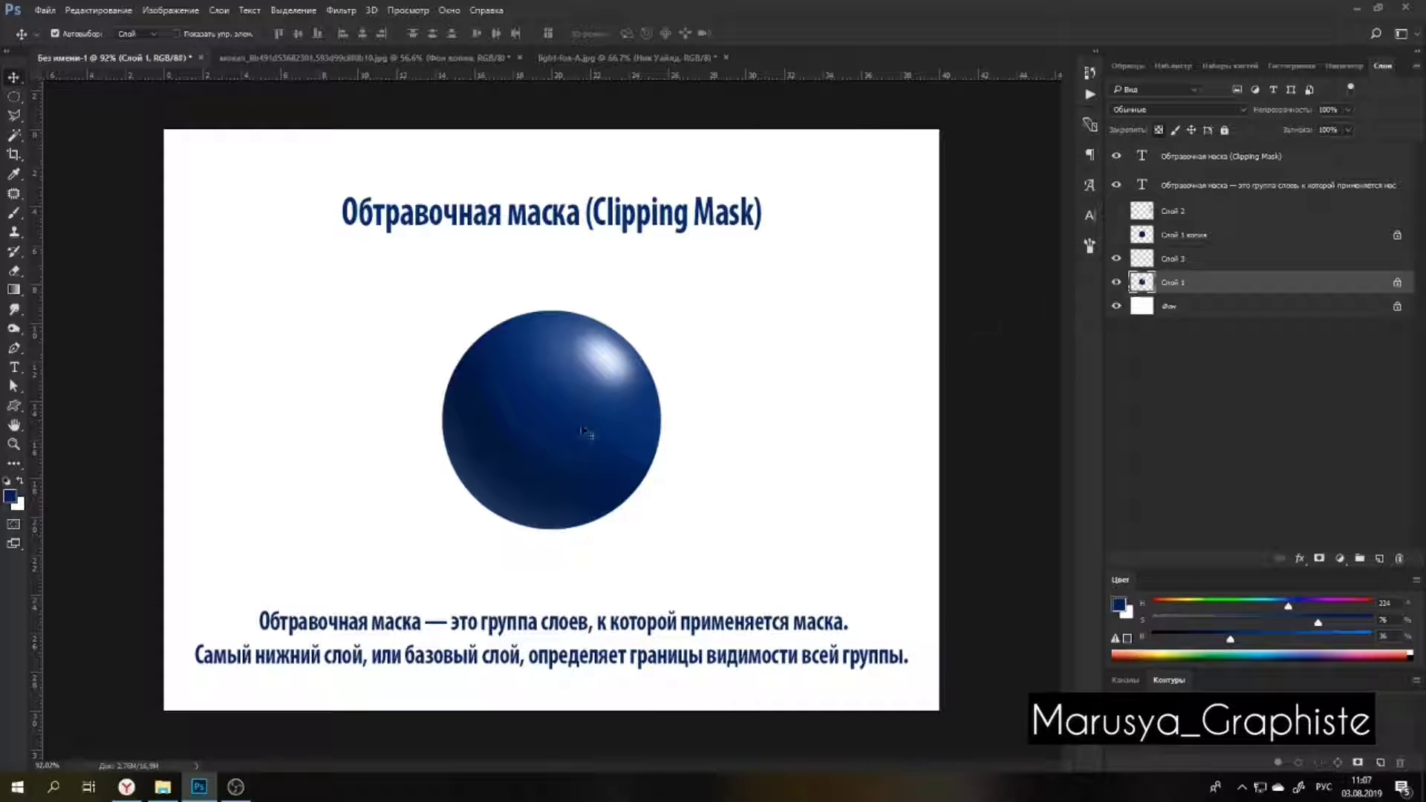
pyautogui.click(1115, 286)
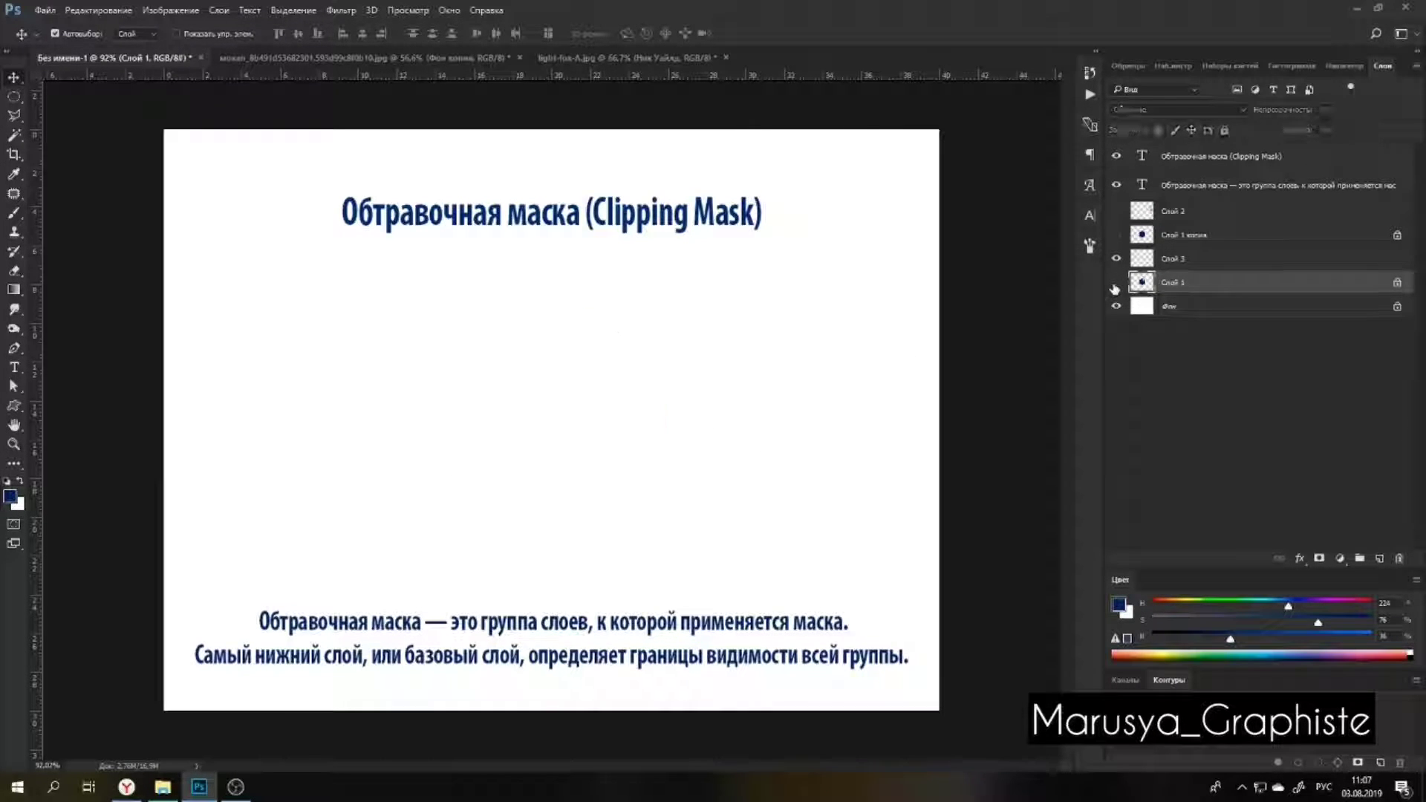
pyautogui.click(1115, 285)
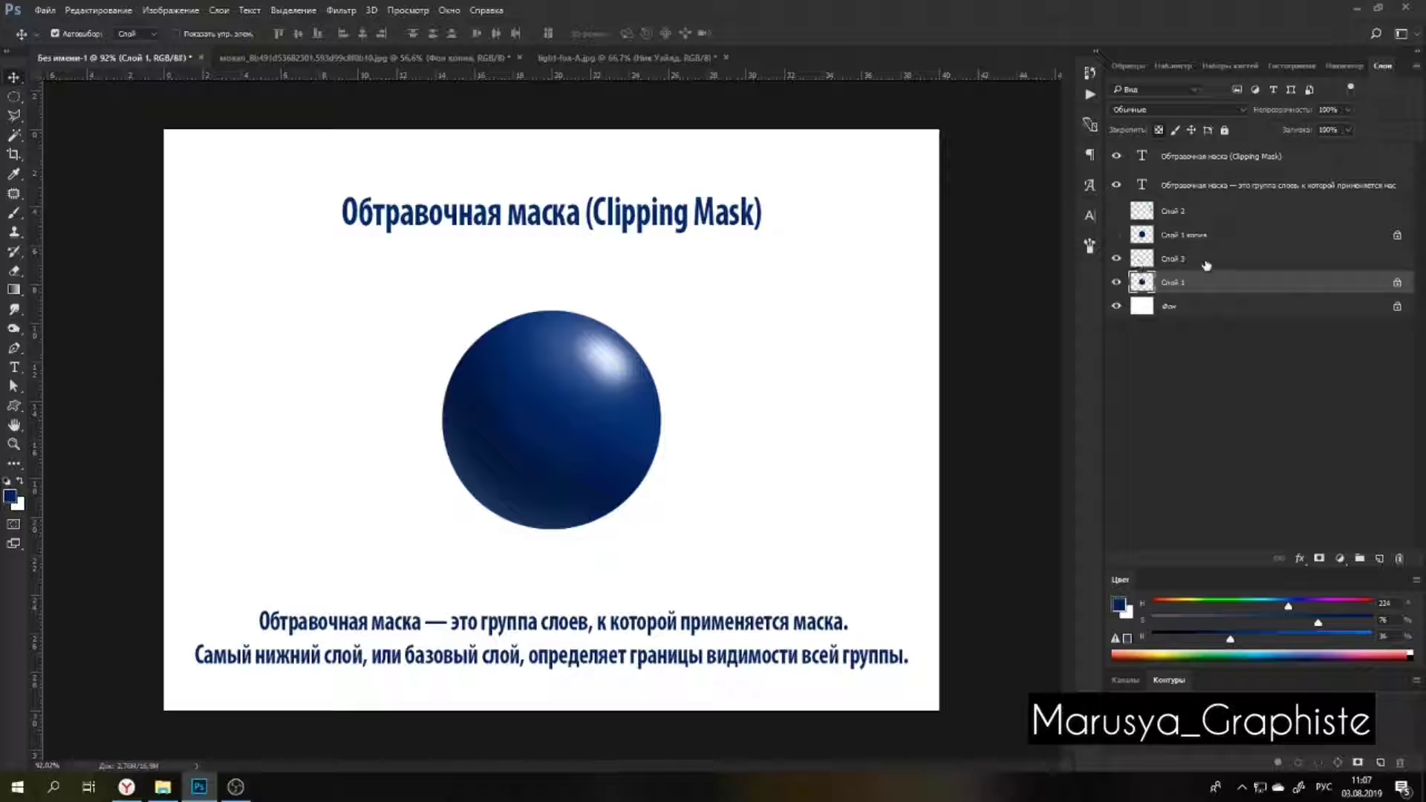
# Hide the definition text layer and handwrite "Alt" with the Brush on layer Слой 3, below the ball.
pyautogui.click(1169, 266)
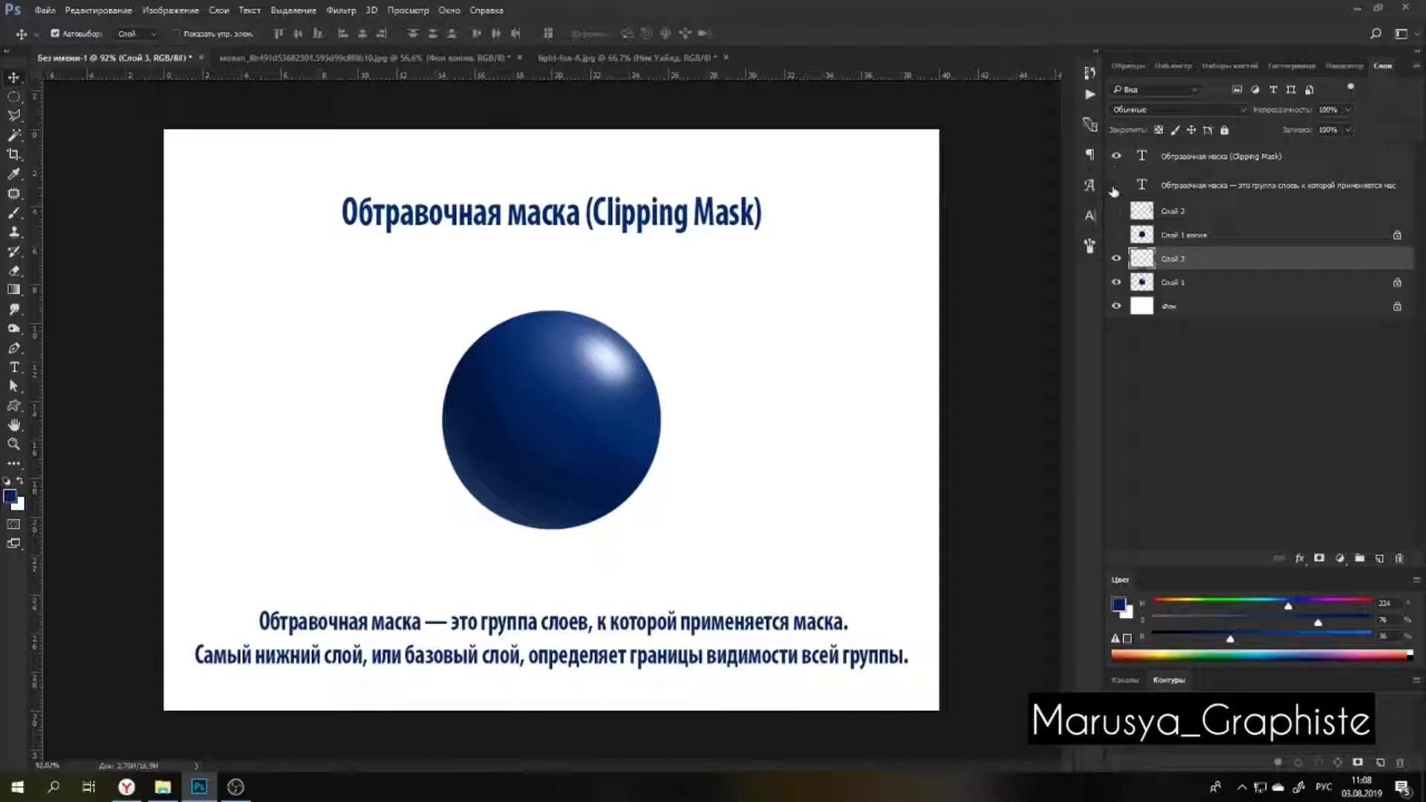
pyautogui.click(1115, 189)
pyautogui.press('b')
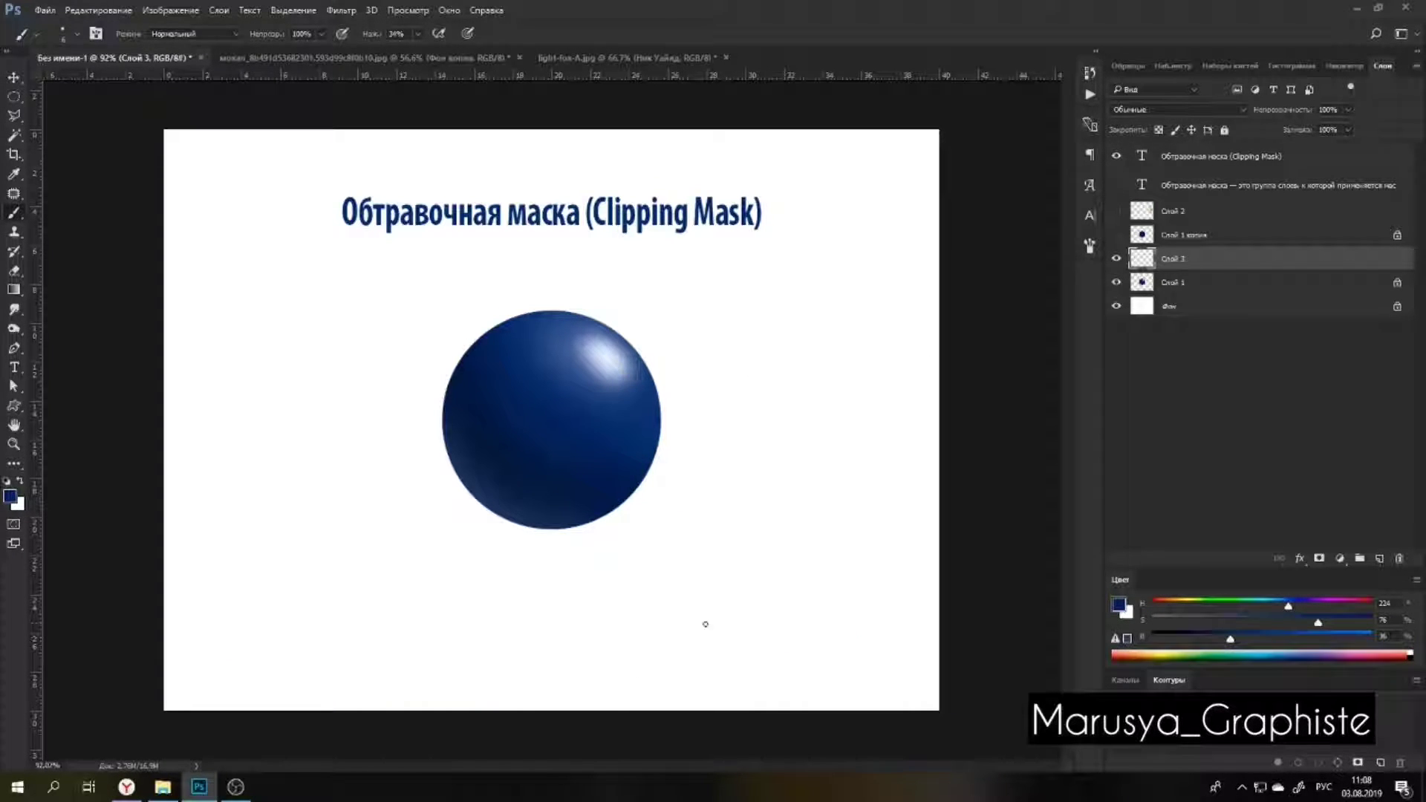
pyautogui.moveTo(704, 630); pyautogui.dragTo(714, 652)
pyautogui.moveTo(739, 604); pyautogui.dragTo(752, 668)
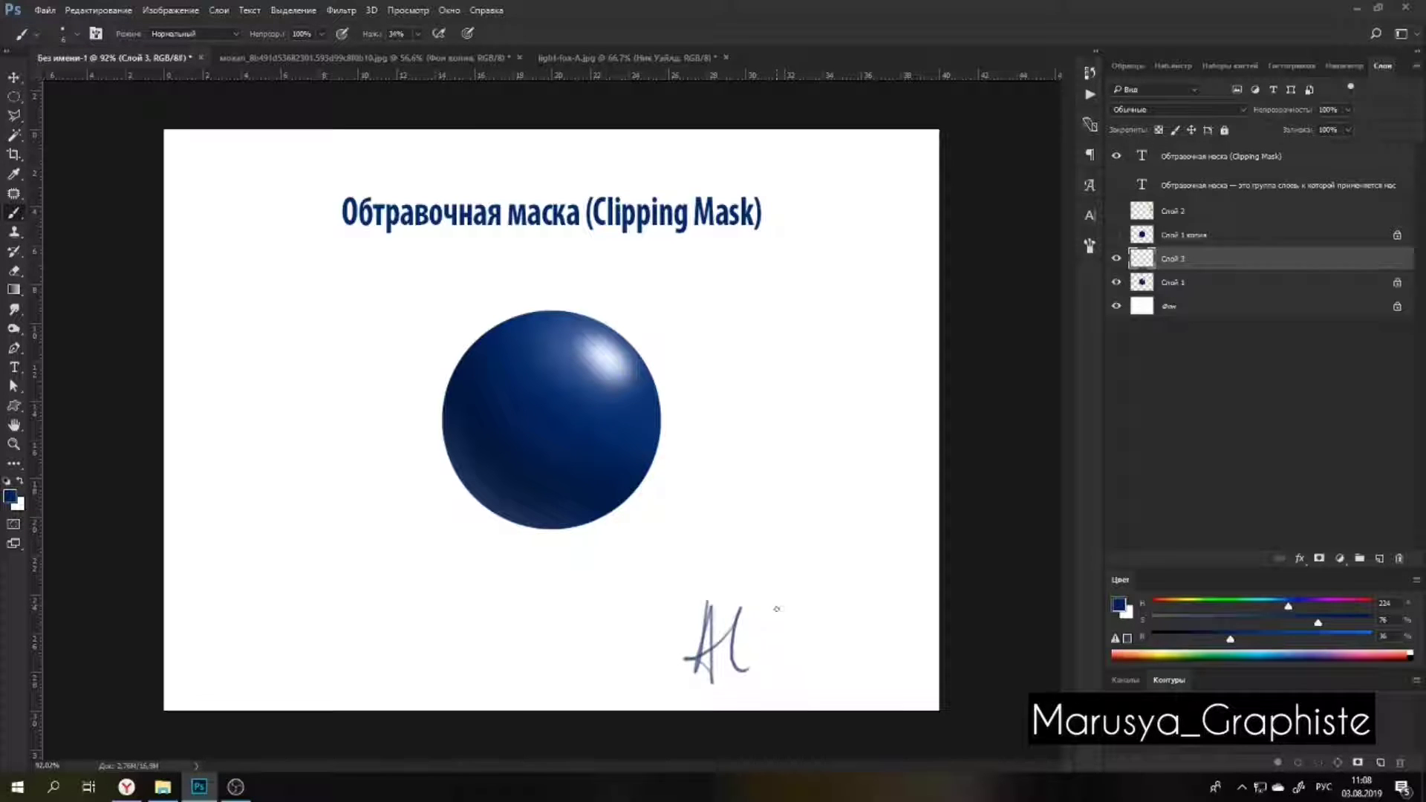
pyautogui.moveTo(777, 603); pyautogui.dragTo(772, 674)
pyautogui.moveTo(747, 645); pyautogui.dragTo(808, 638)
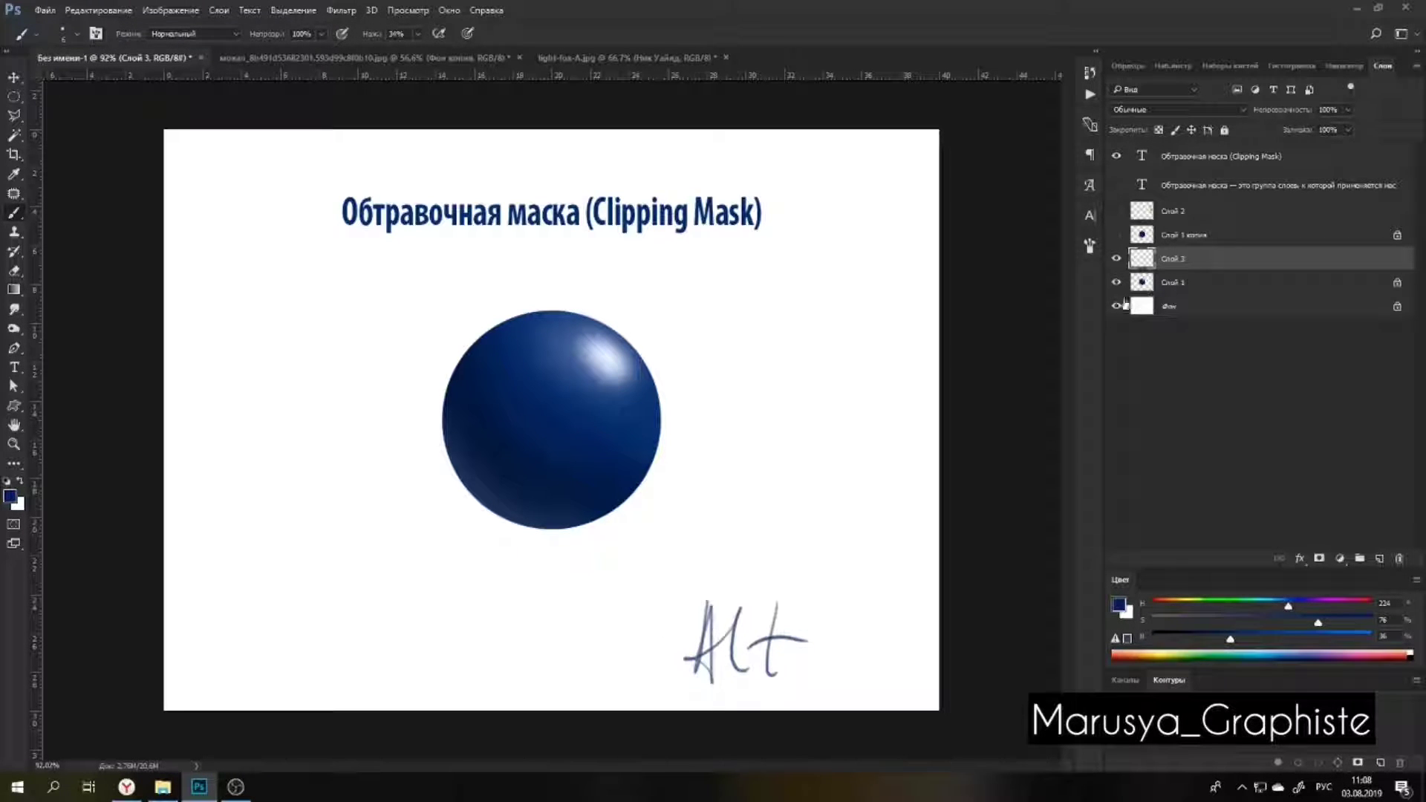
# Clip layer Слой 3 to the ball layer Слой 1 and rename it "обтравочная маска".
pyautogui.keyDown('alt'); pyautogui.click(1181, 265); pyautogui.keyUp('alt')
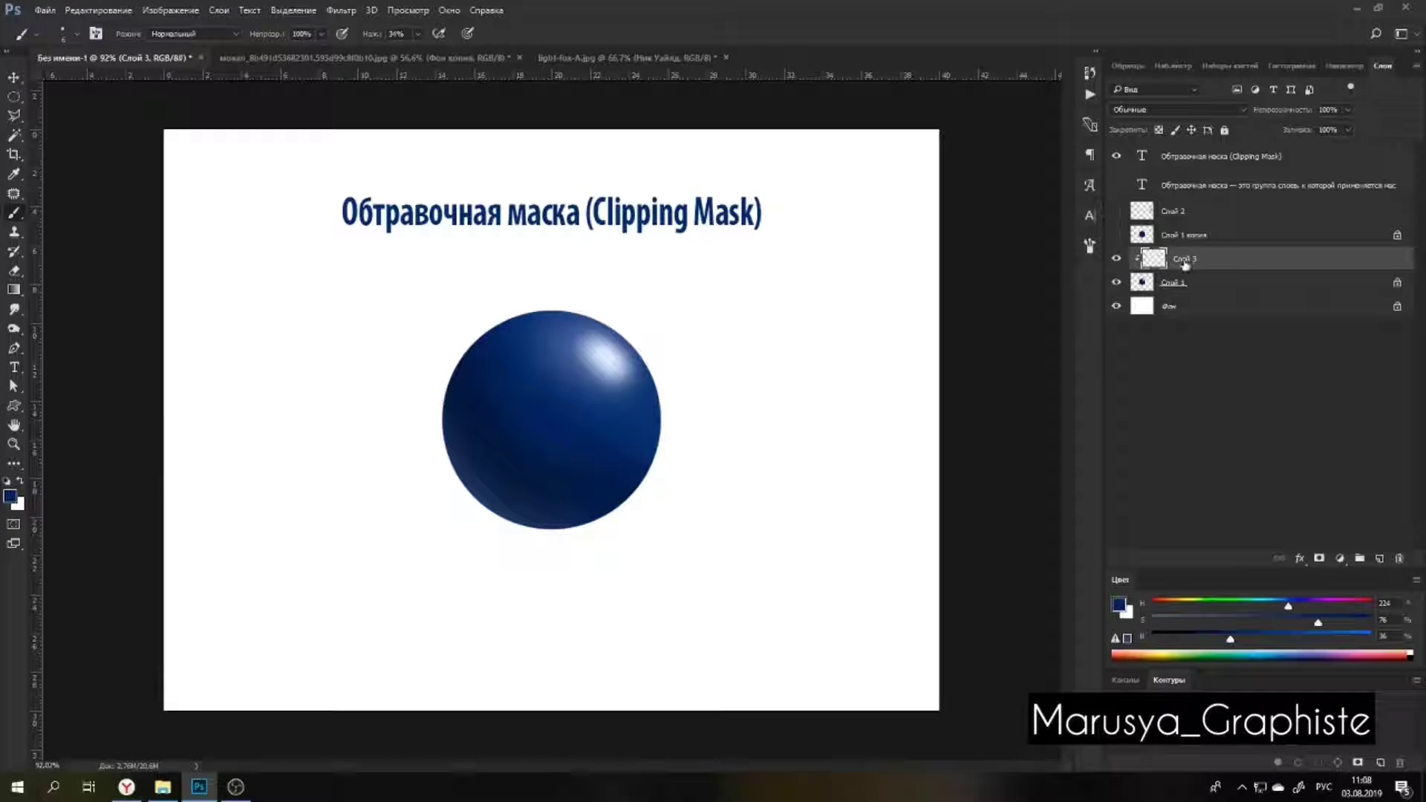
pyautogui.doubleClick(1184, 259)
pyautogui.press('Return')
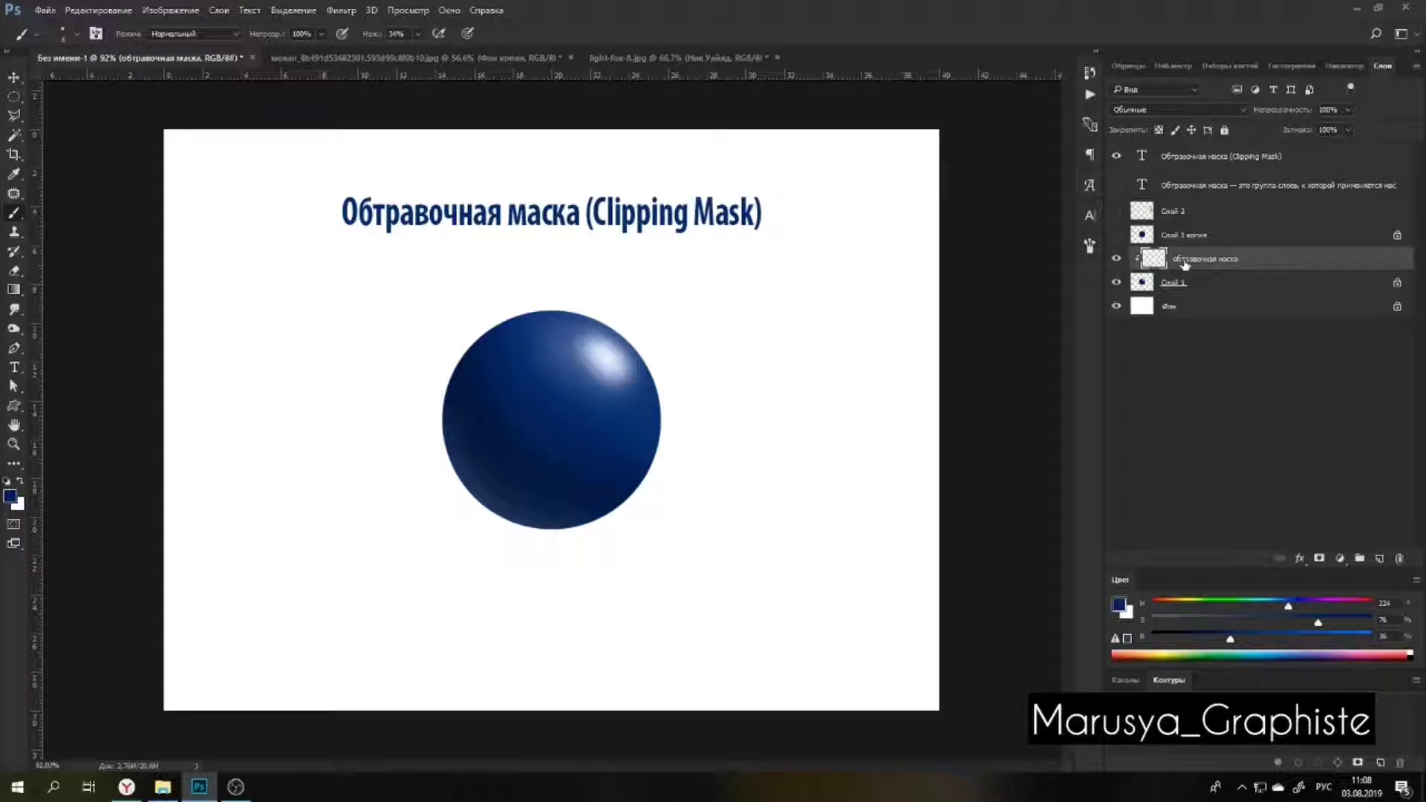
# Sketch the bent clipping-mask arrow on a temporary new layer above Слой 2 and delete that layer.
pyautogui.click(1213, 216)
pyautogui.click(1380, 557)
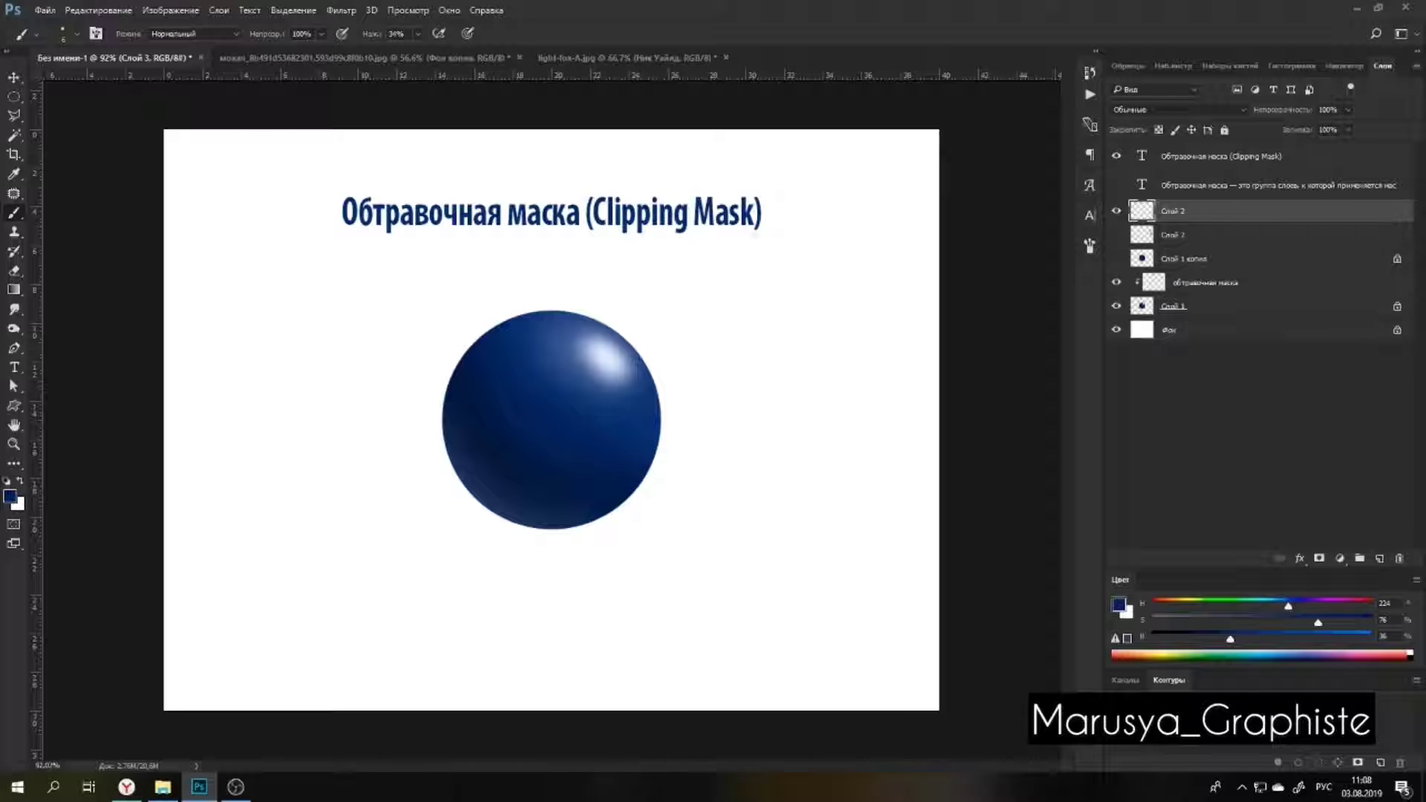
pyautogui.moveTo(825, 284)
pyautogui.mouseDown()
pyautogui.moveTo(768, 272)
pyautogui.moveTo(772, 332)
pyautogui.moveTo(790, 308)
pyautogui.mouseUp()
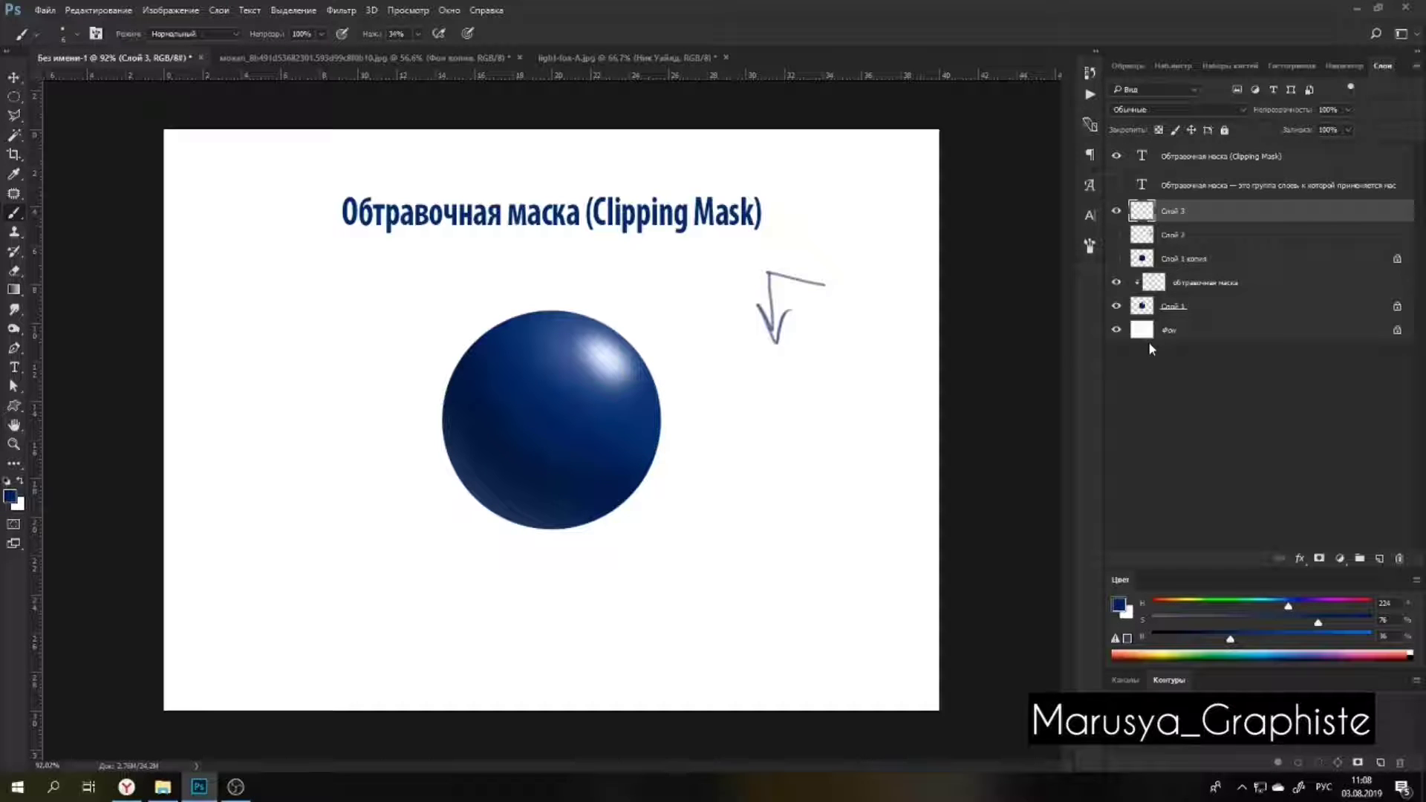
pyautogui.press('Delete')
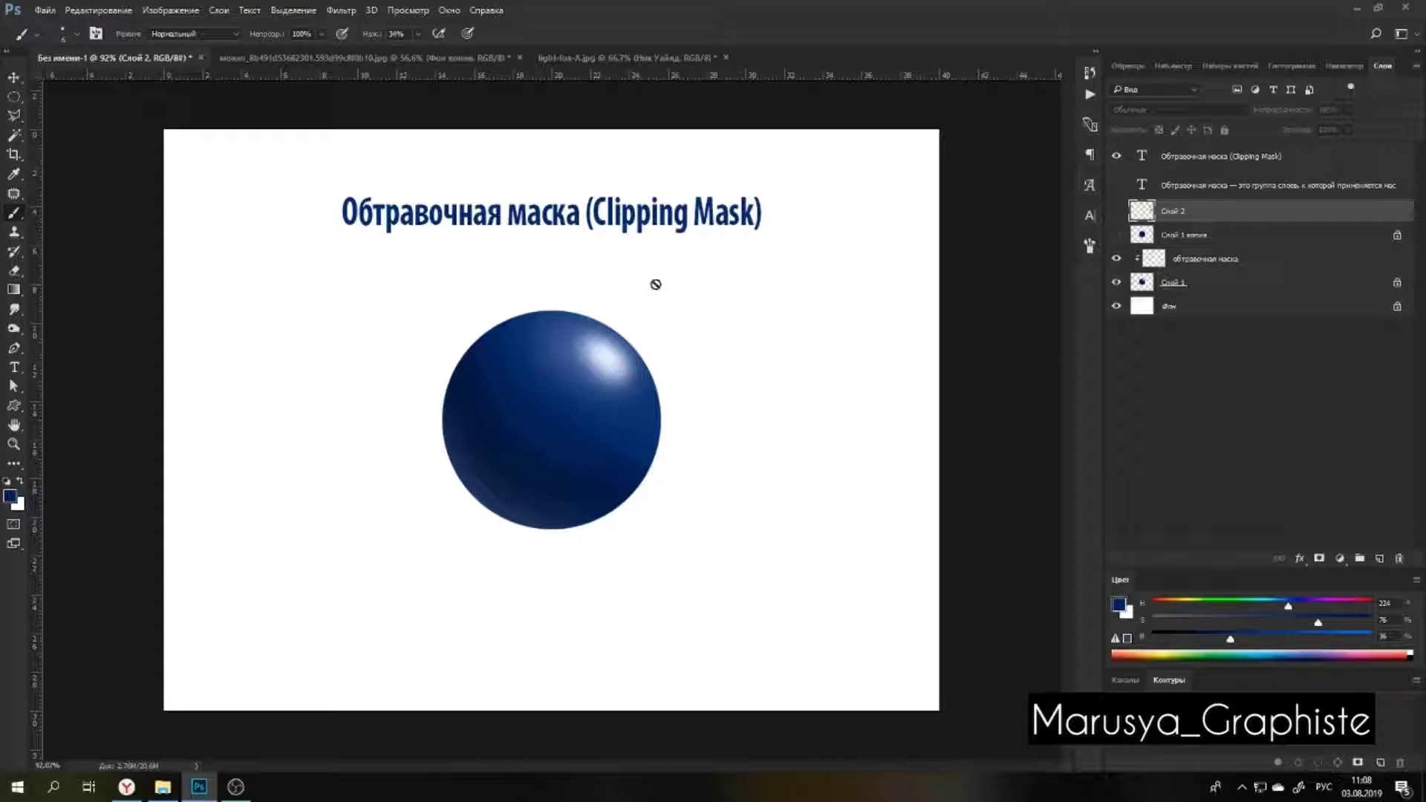
# Paint a broad diagonal purple band (hue 301) across the ball on the clipped layer "обтравочная маска" with an enlarged brush.
pyautogui.click(1205, 260)
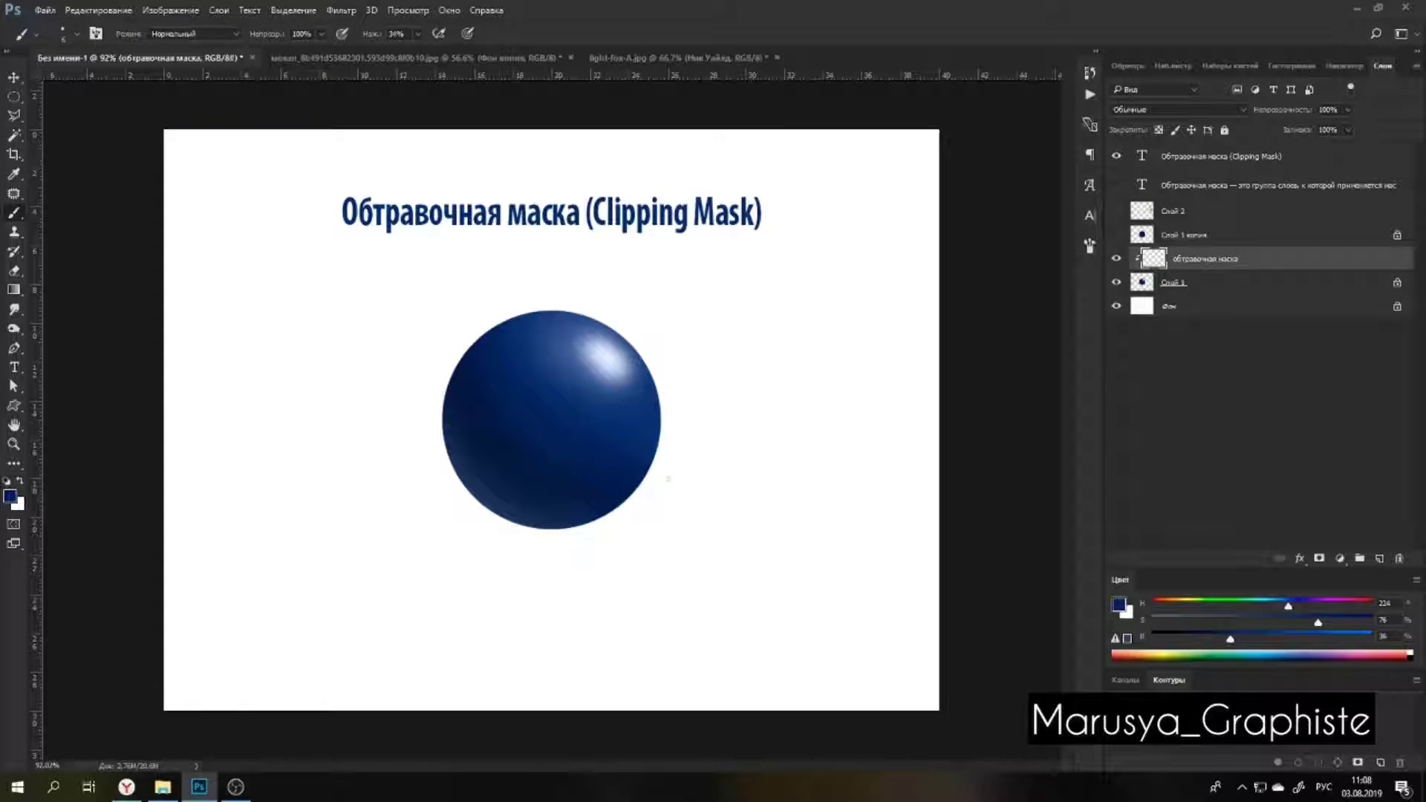
pyautogui.click(1198, 601)
pyautogui.click(1280, 638)
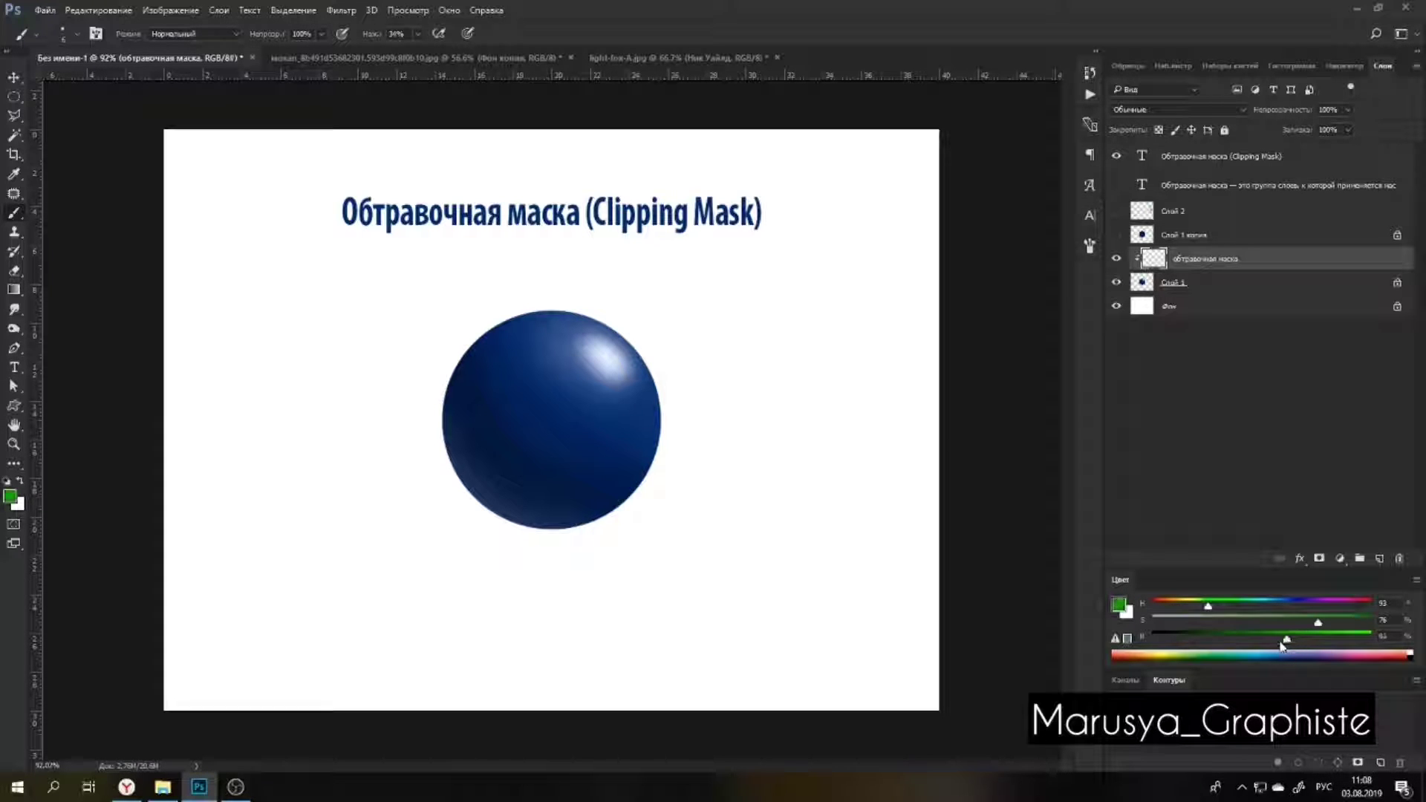
pyautogui.click(1335, 603)
pyautogui.click(1263, 637)
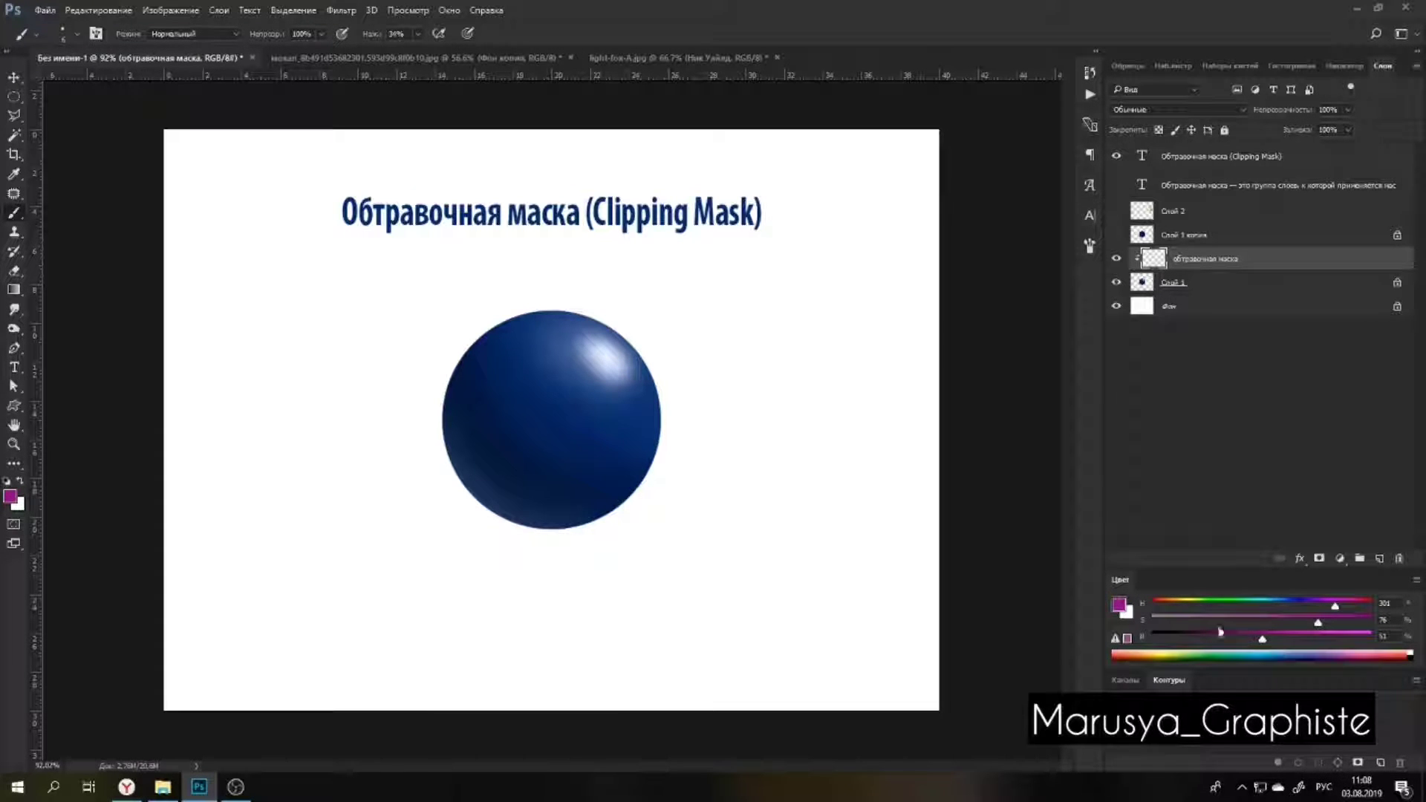
pyautogui.press(']')
pyautogui.press(']')
pyautogui.press(']')
pyautogui.press(']')
pyautogui.press(']')
pyautogui.press(']')
pyautogui.press(']')
pyautogui.press(']')
pyautogui.press(']')
pyautogui.moveTo(424, 277); pyautogui.dragTo(749, 622)
pyautogui.moveTo(378, 289); pyautogui.dragTo(606, 514)
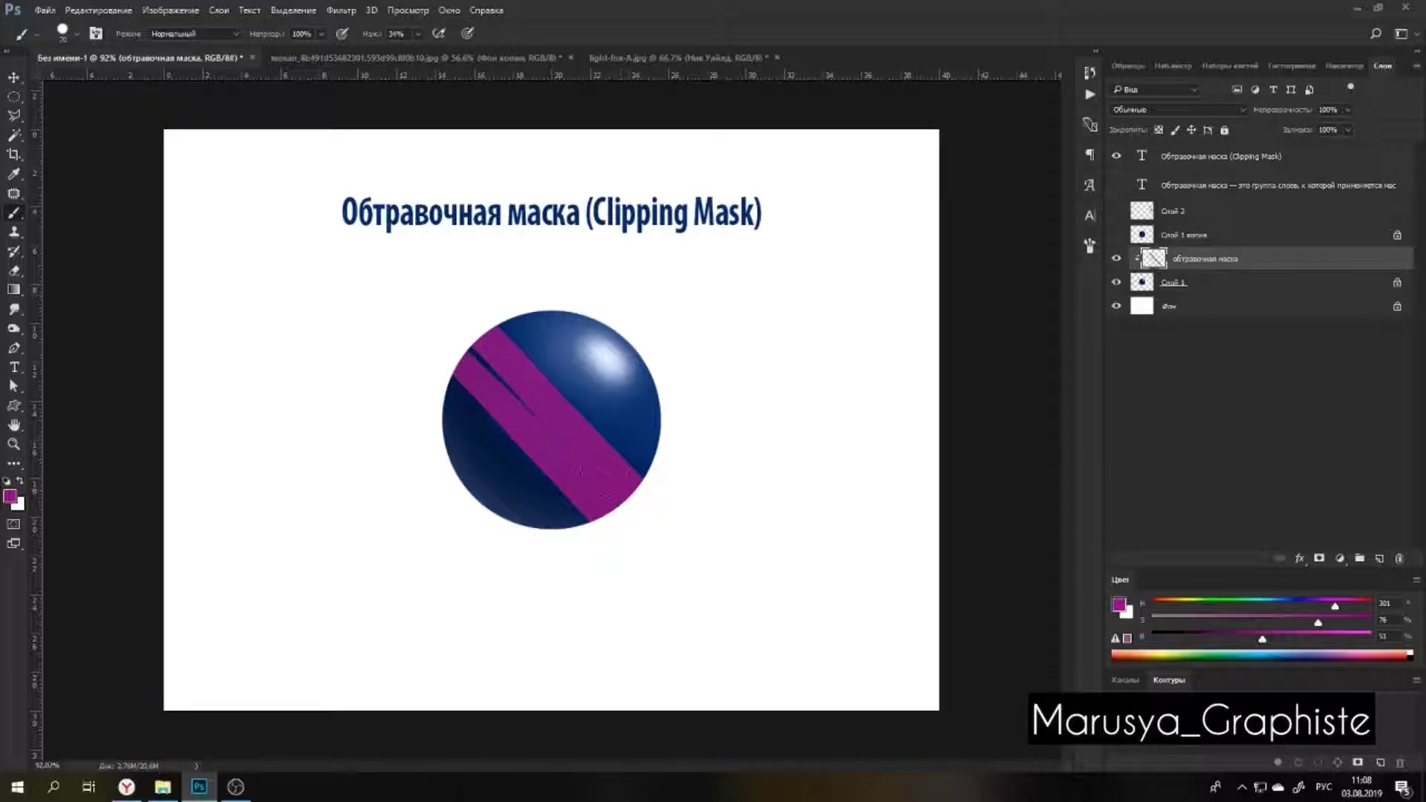
pyautogui.moveTo(487, 285); pyautogui.dragTo(747, 574)
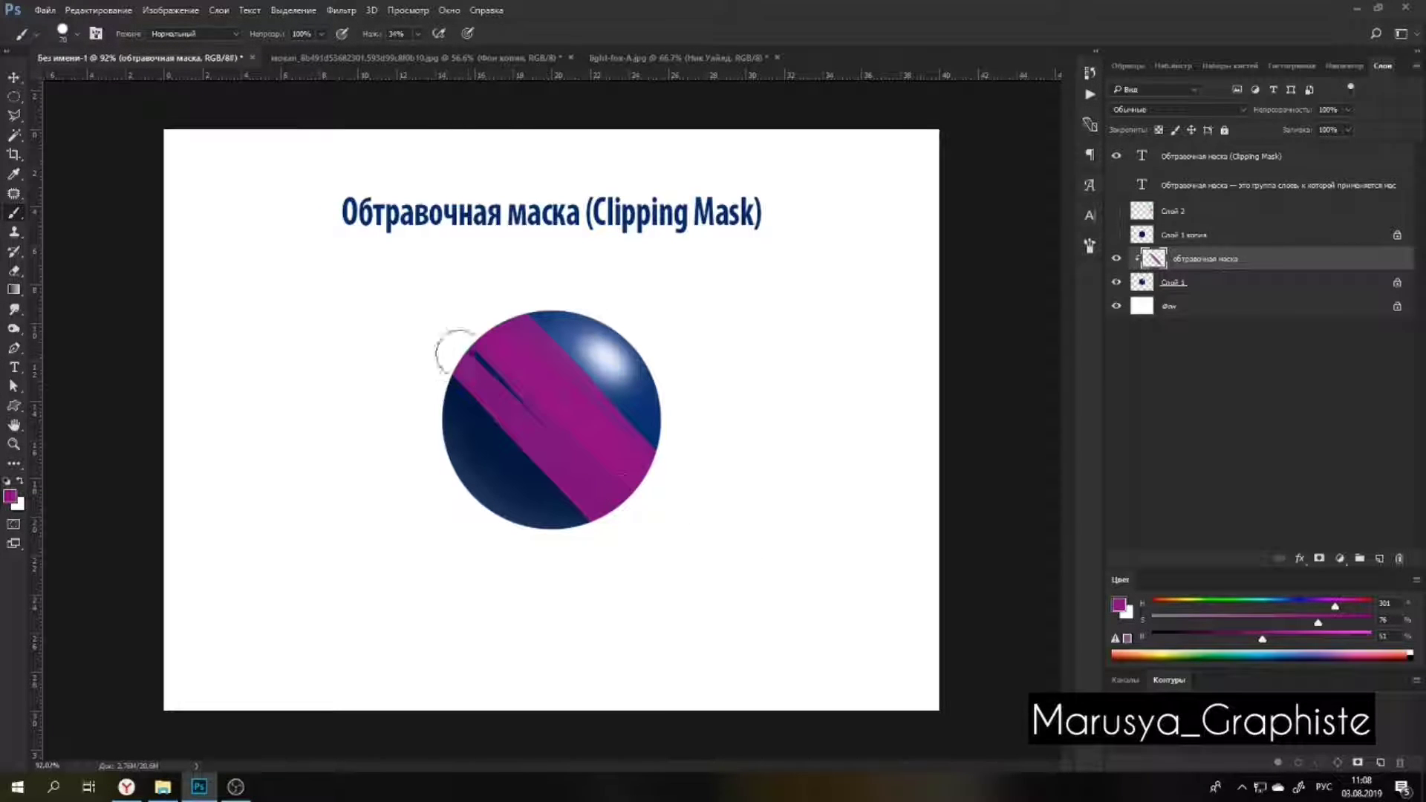
pyautogui.moveTo(455, 356); pyautogui.dragTo(728, 571)
pyautogui.moveTo(394, 325); pyautogui.dragTo(639, 546)
pyautogui.moveTo(500, 276); pyautogui.dragTo(978, 760)
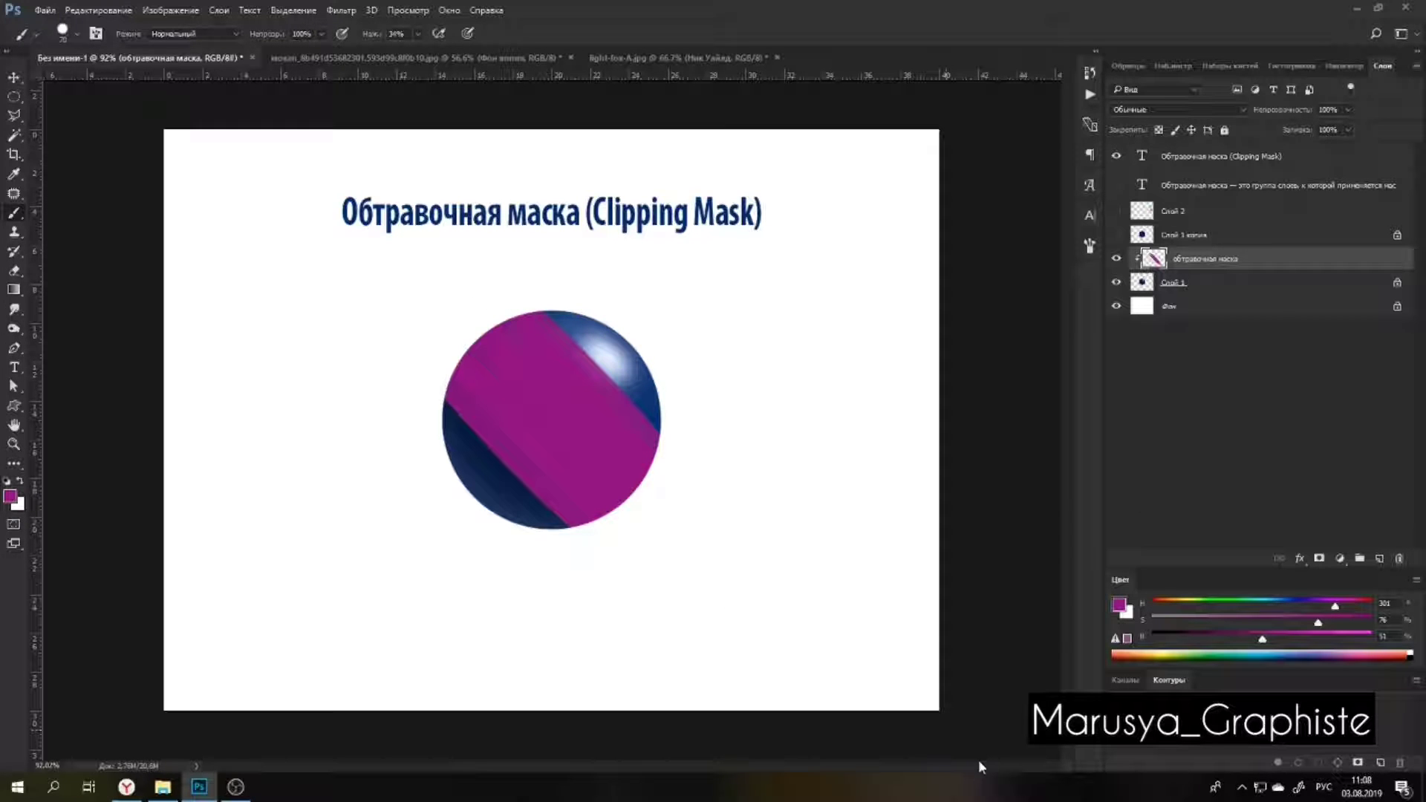
# Unlock the transparent pixels of the base layer Слой 1 and paint a small purple spot beside the ball.
pyautogui.click(1232, 290)
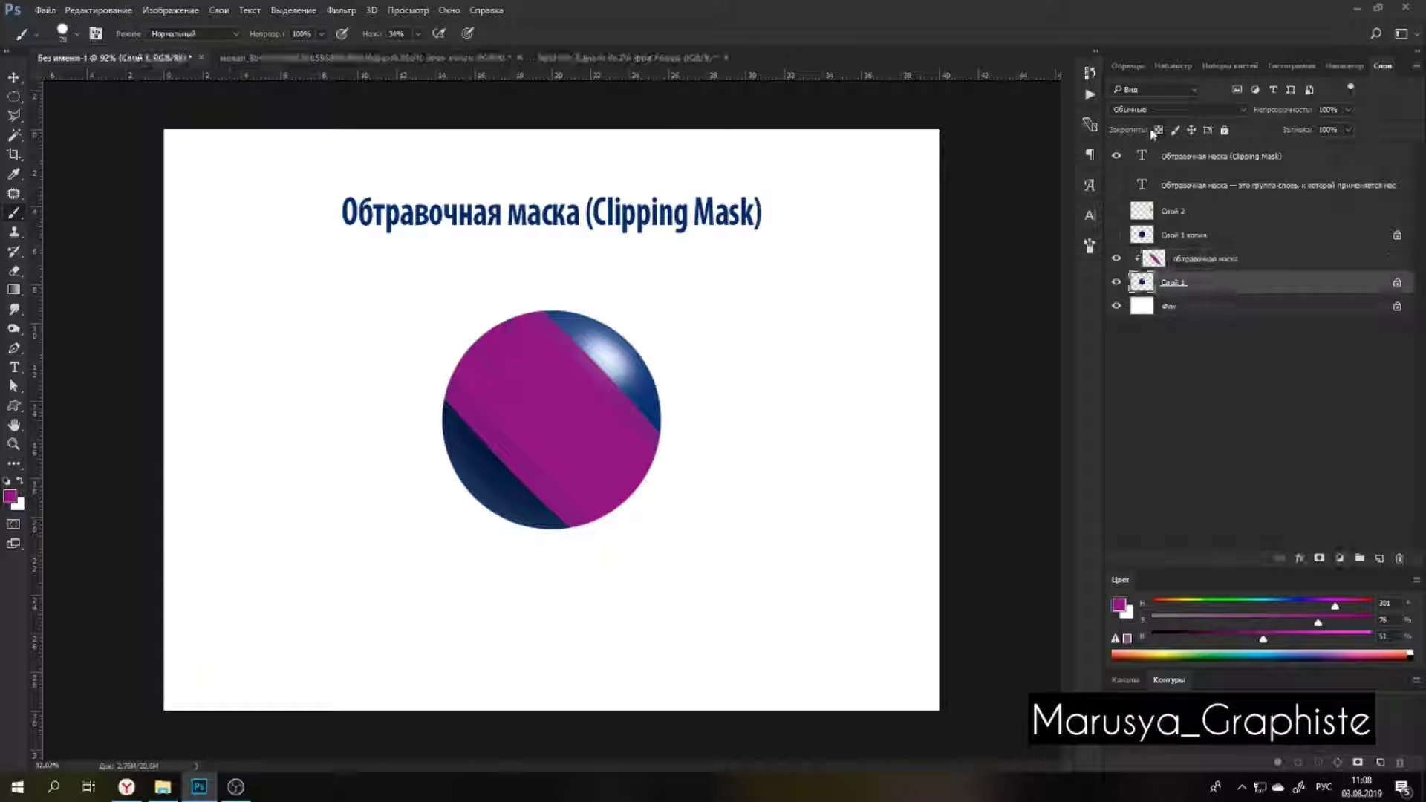
pyautogui.click(719, 478)
pyautogui.click(737, 469)
pyautogui.click(735, 469)
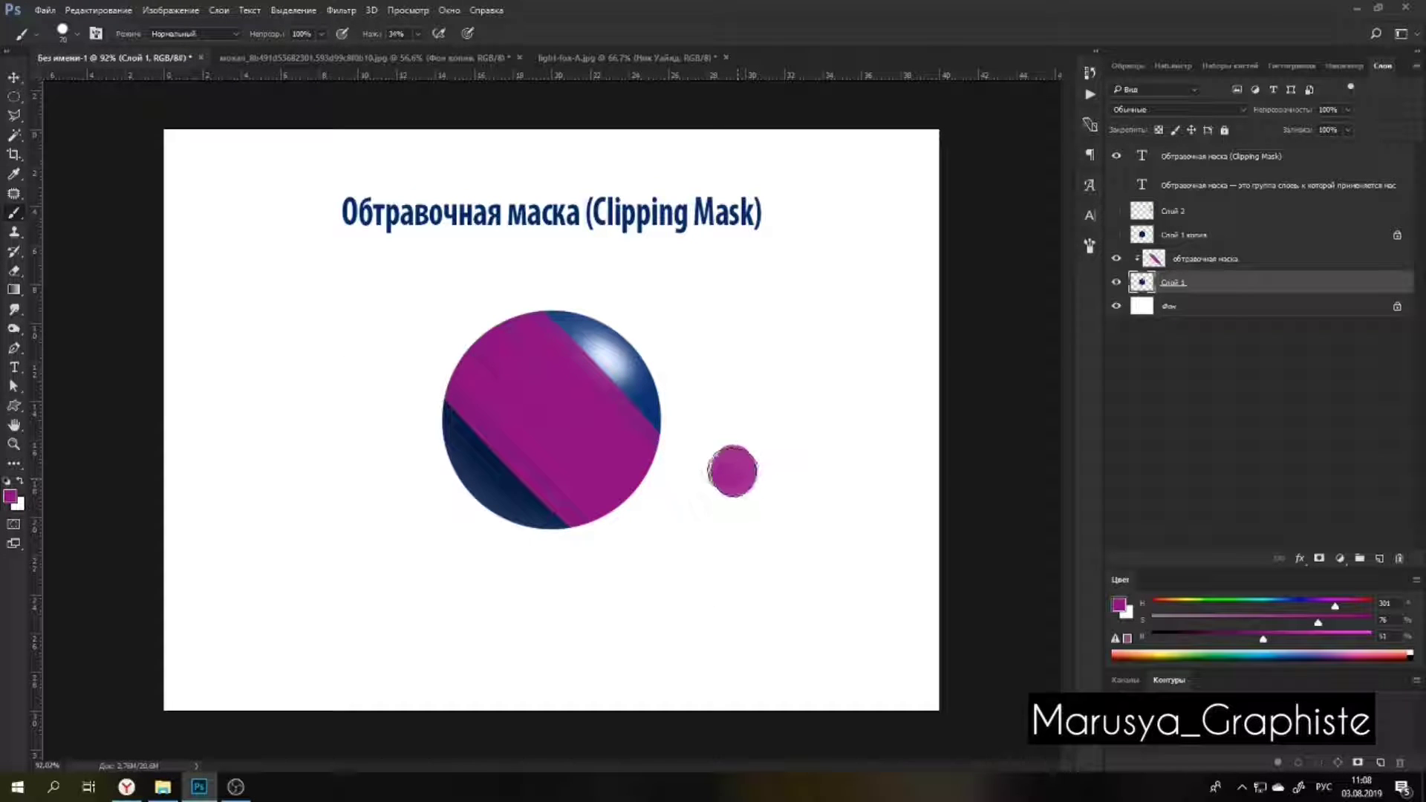
# Paint violet-blue areas (hue 243) on the base layer Слой 1 on both sides of the ball along the purple band's diagonal.
pyautogui.click(1300, 605)
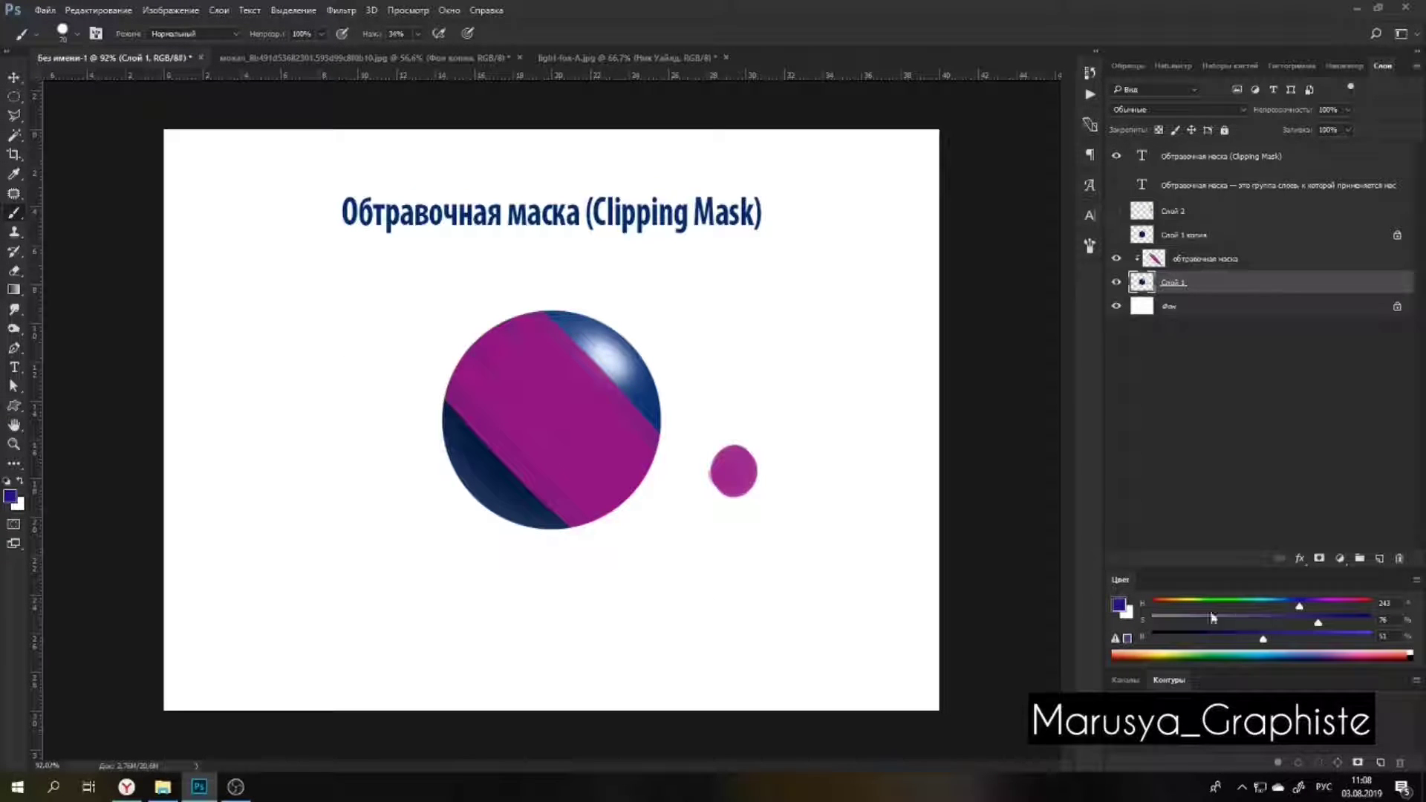
pyautogui.click(734, 473)
pyautogui.click(735, 474)
pyautogui.click(736, 475)
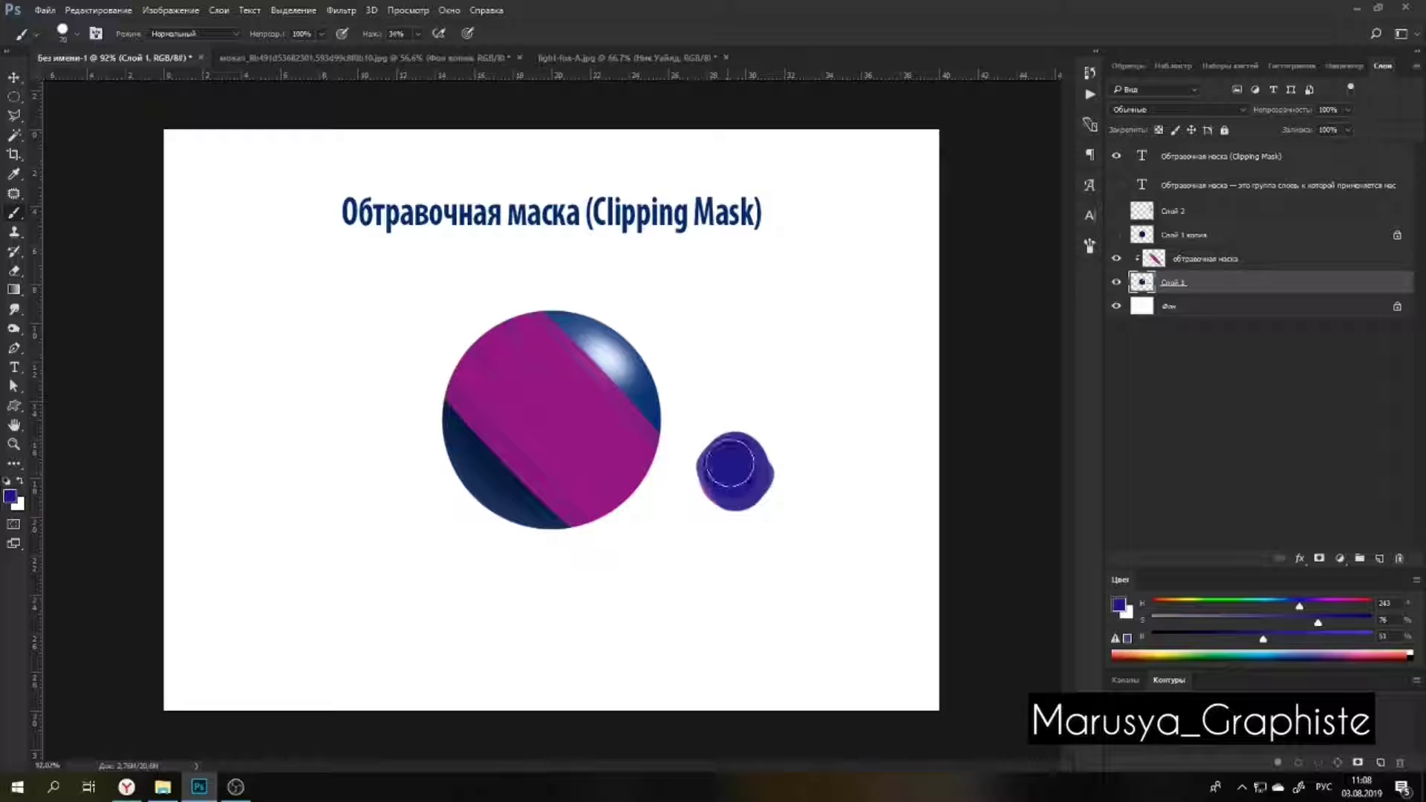
pyautogui.click(292, 392)
pyautogui.moveTo(713, 487)
pyautogui.mouseDown()
pyautogui.moveTo(720, 471)
pyautogui.moveTo(565, 592)
pyautogui.moveTo(713, 550)
pyautogui.moveTo(743, 519)
pyautogui.moveTo(605, 621)
pyautogui.mouseUp()
pyautogui.moveTo(293, 394); pyautogui.dragTo(505, 237)
pyautogui.moveTo(769, 532)
pyautogui.mouseDown()
pyautogui.moveTo(722, 586)
pyautogui.moveTo(802, 526)
pyautogui.moveTo(805, 562)
pyautogui.moveTo(713, 653)
pyautogui.mouseUp()
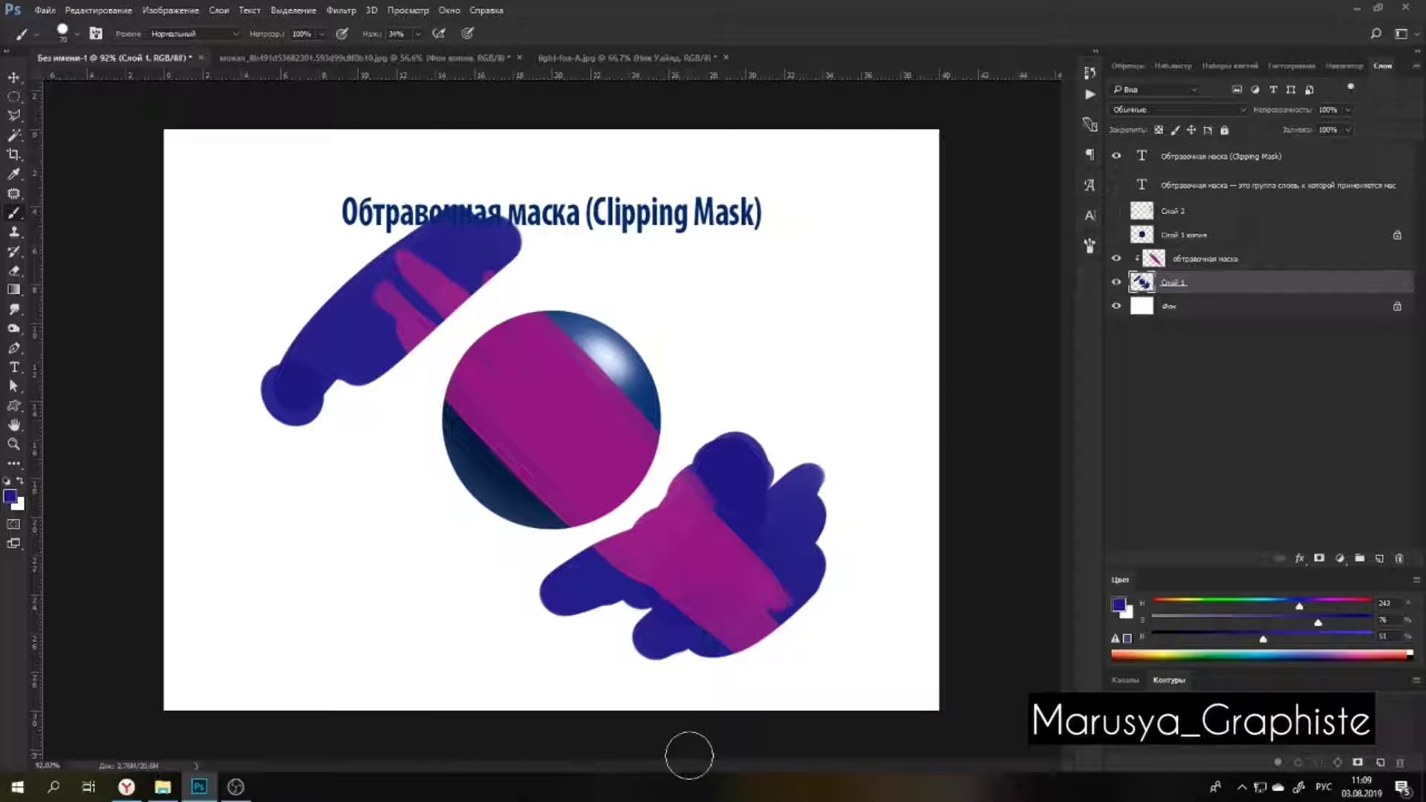
# Erase all the paint outside the ball on the base layer Слой 1.
pyautogui.press('e')
pyautogui.moveTo(793, 455)
pyautogui.mouseDown()
pyautogui.moveTo(804, 611)
pyautogui.moveTo(785, 409)
pyautogui.moveTo(733, 650)
pyautogui.moveTo(664, 581)
pyautogui.moveTo(639, 500)
pyautogui.moveTo(678, 524)
pyautogui.moveTo(589, 589)
pyautogui.moveTo(703, 537)
pyautogui.moveTo(760, 608)
pyautogui.mouseUp()
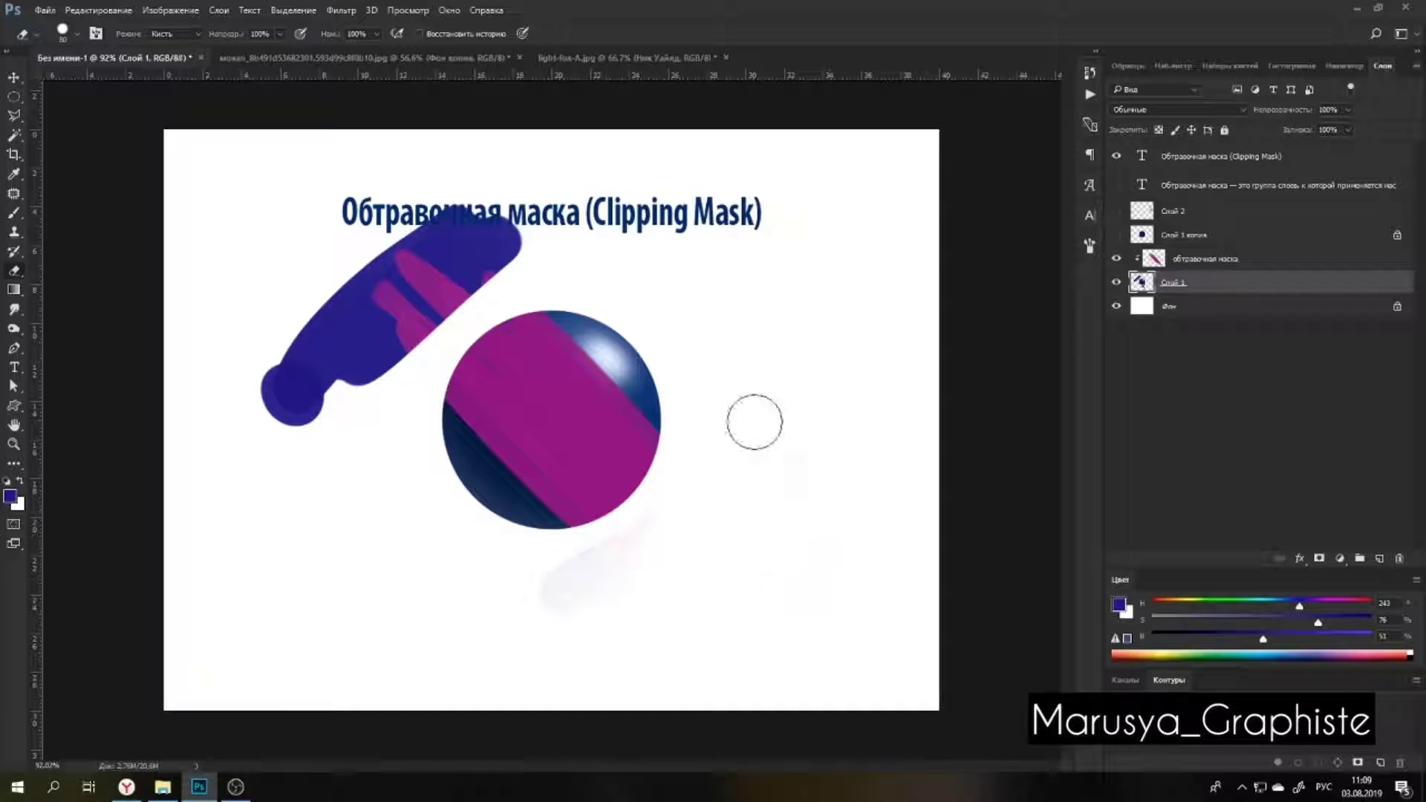
pyautogui.moveTo(754, 422)
pyautogui.mouseDown()
pyautogui.moveTo(671, 520)
pyautogui.moveTo(500, 630)
pyautogui.moveTo(514, 624)
pyautogui.mouseUp()
pyautogui.moveTo(455, 227)
pyautogui.mouseDown()
pyautogui.moveTo(511, 226)
pyautogui.moveTo(387, 346)
pyautogui.moveTo(292, 410)
pyautogui.moveTo(295, 387)
pyautogui.moveTo(258, 429)
pyautogui.moveTo(318, 332)
pyautogui.mouseUp()
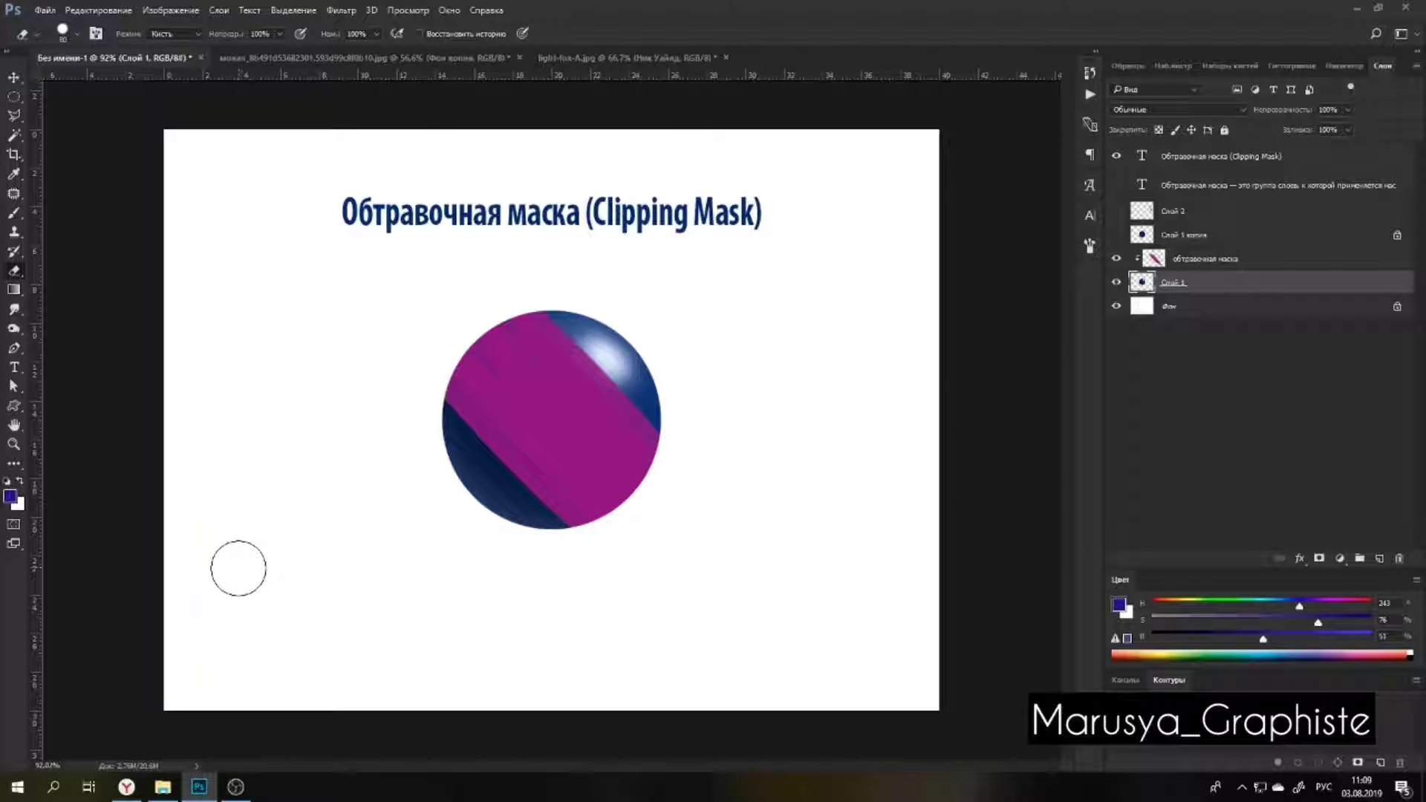
# Add a new layer above "обтравочная маска" and clip it to the ball as well.
pyautogui.click(1198, 263)
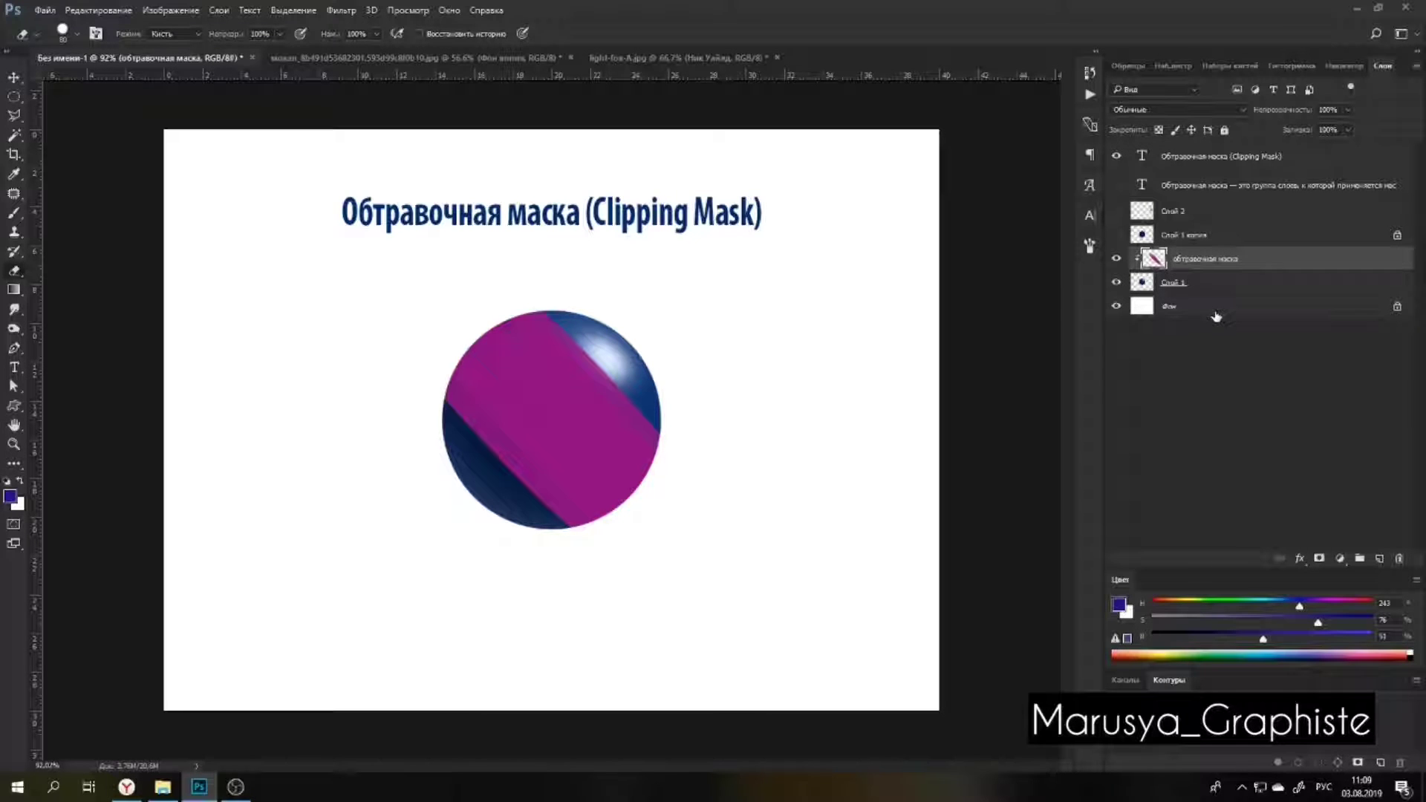
pyautogui.click(1378, 565)
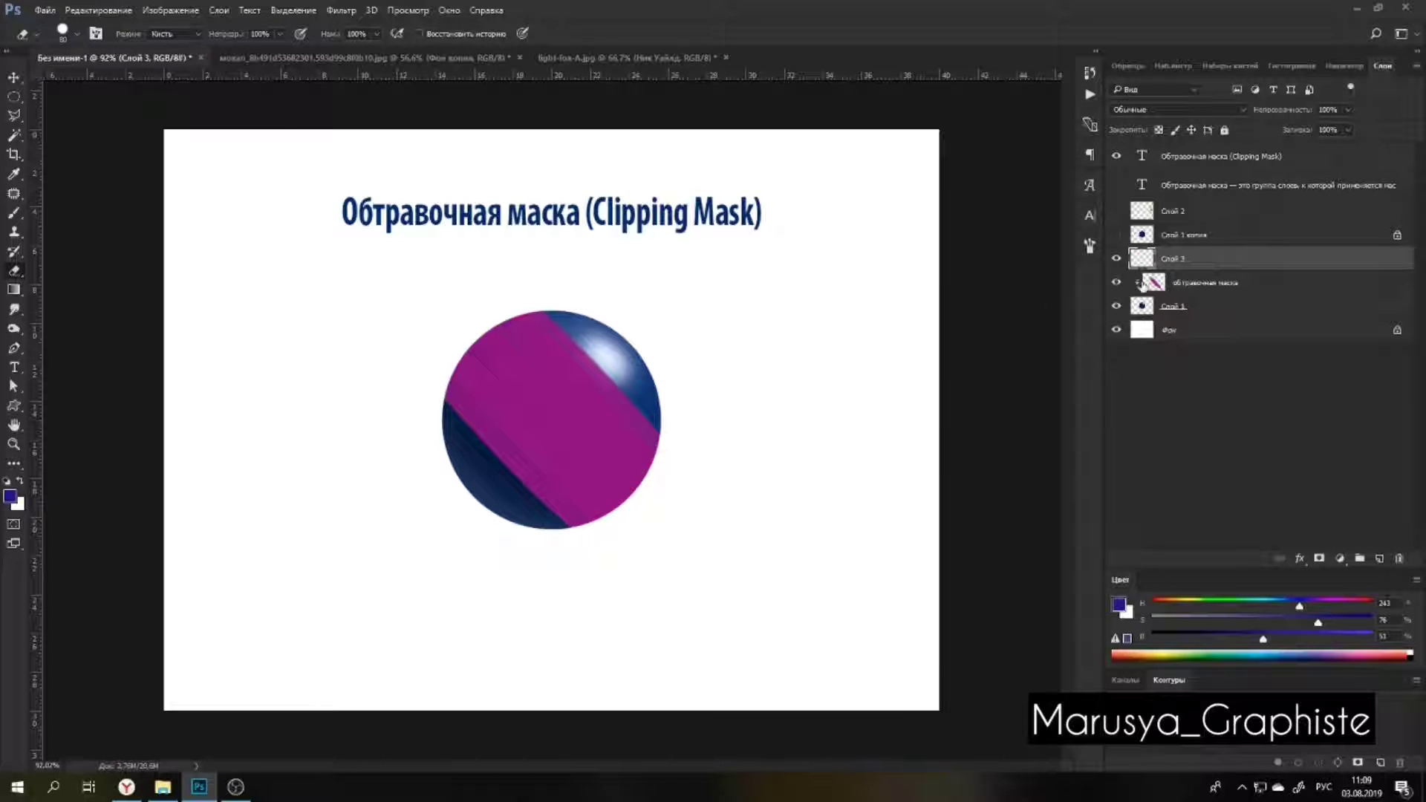
pyautogui.keyDown('alt'); pyautogui.click(1187, 268); pyautogui.keyUp('alt')
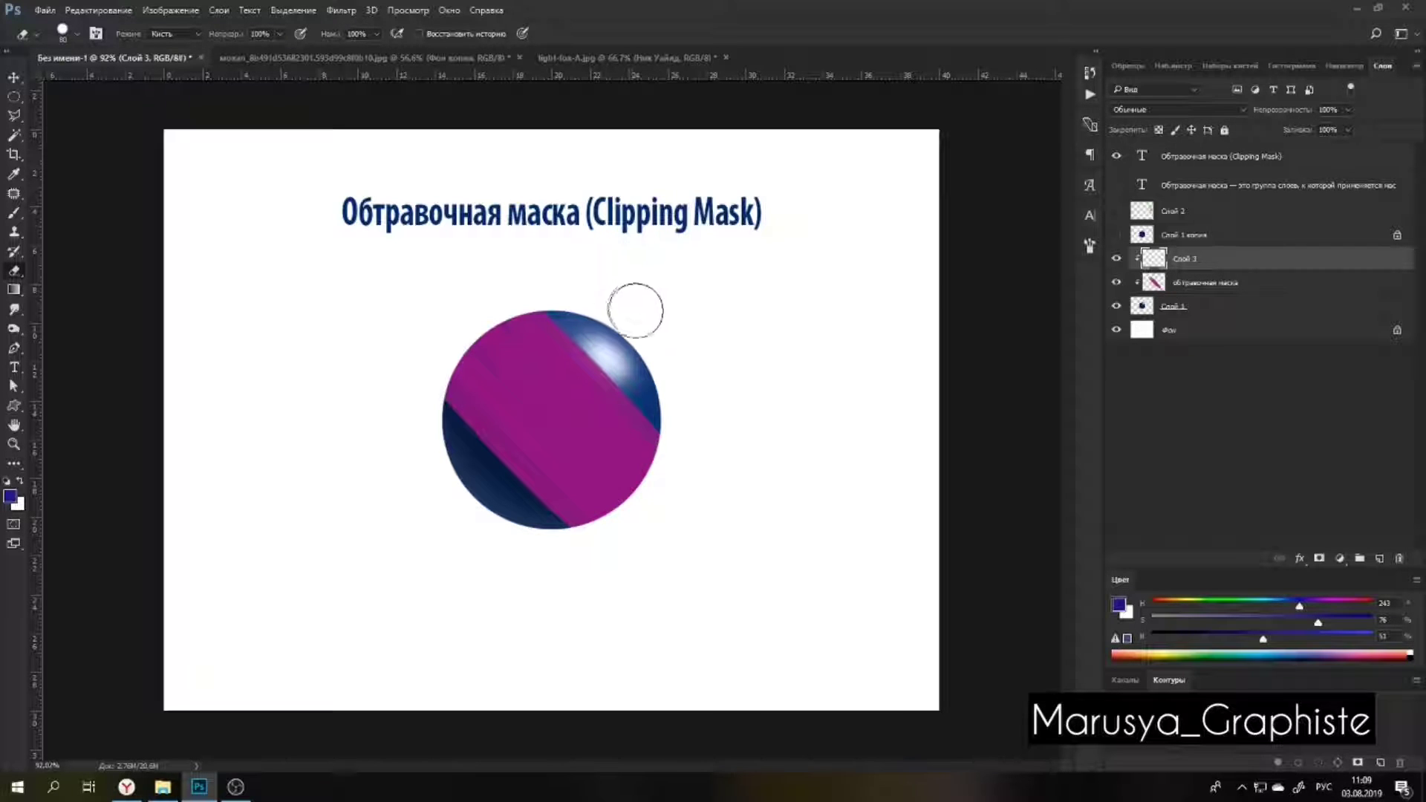
# Draw a yellow (hue 56) heart pierced by an arrow on the new clipped layer with a smaller brush.
pyautogui.moveTo(1253, 616); pyautogui.dragTo(1182, 622)
pyautogui.click(1341, 640)
pyautogui.press('b')
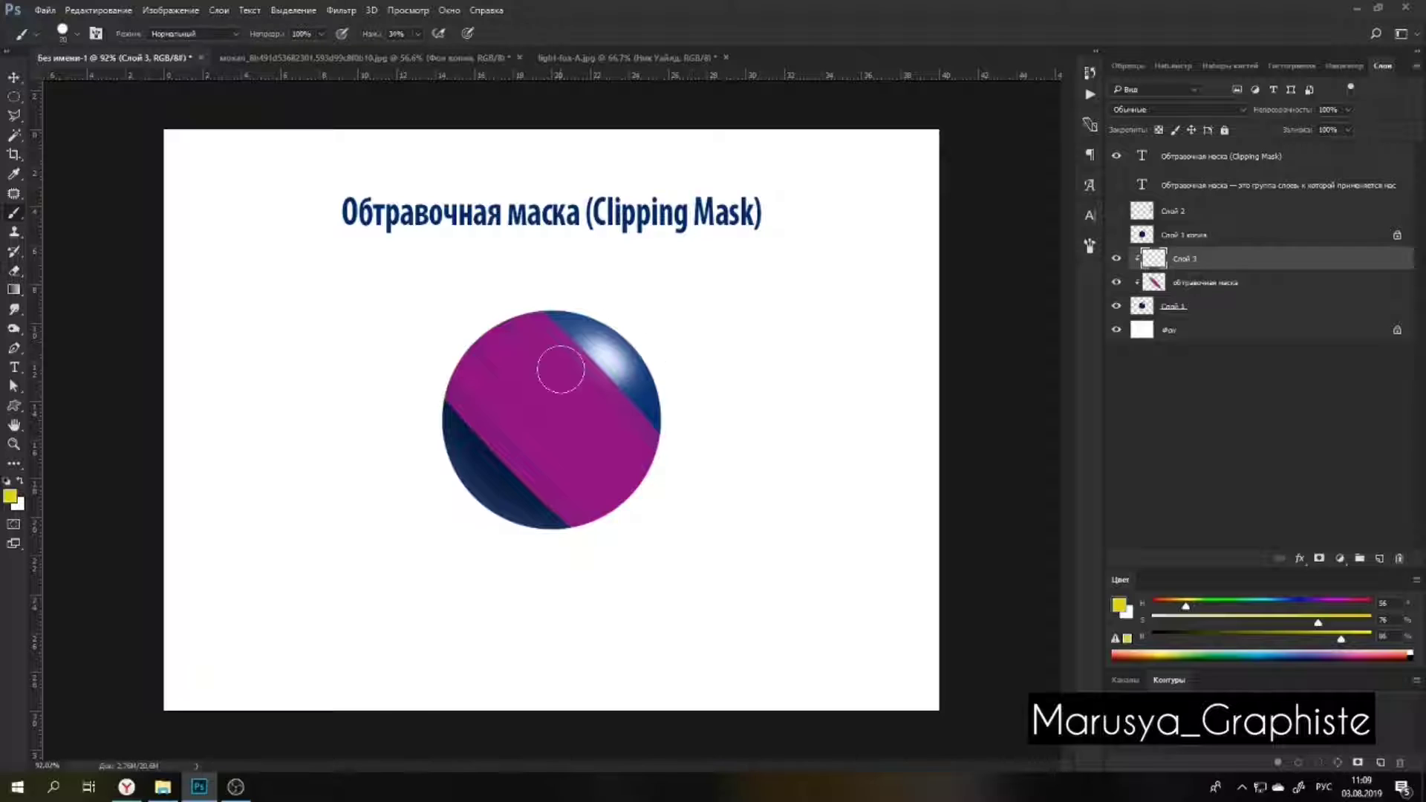
pyautogui.press('[')
pyautogui.press('[')
pyautogui.press('[')
pyautogui.press('[')
pyautogui.press('[')
pyautogui.moveTo(558, 388)
pyautogui.mouseDown()
pyautogui.moveTo(585, 361)
pyautogui.moveTo(563, 397)
pyautogui.mouseUp()
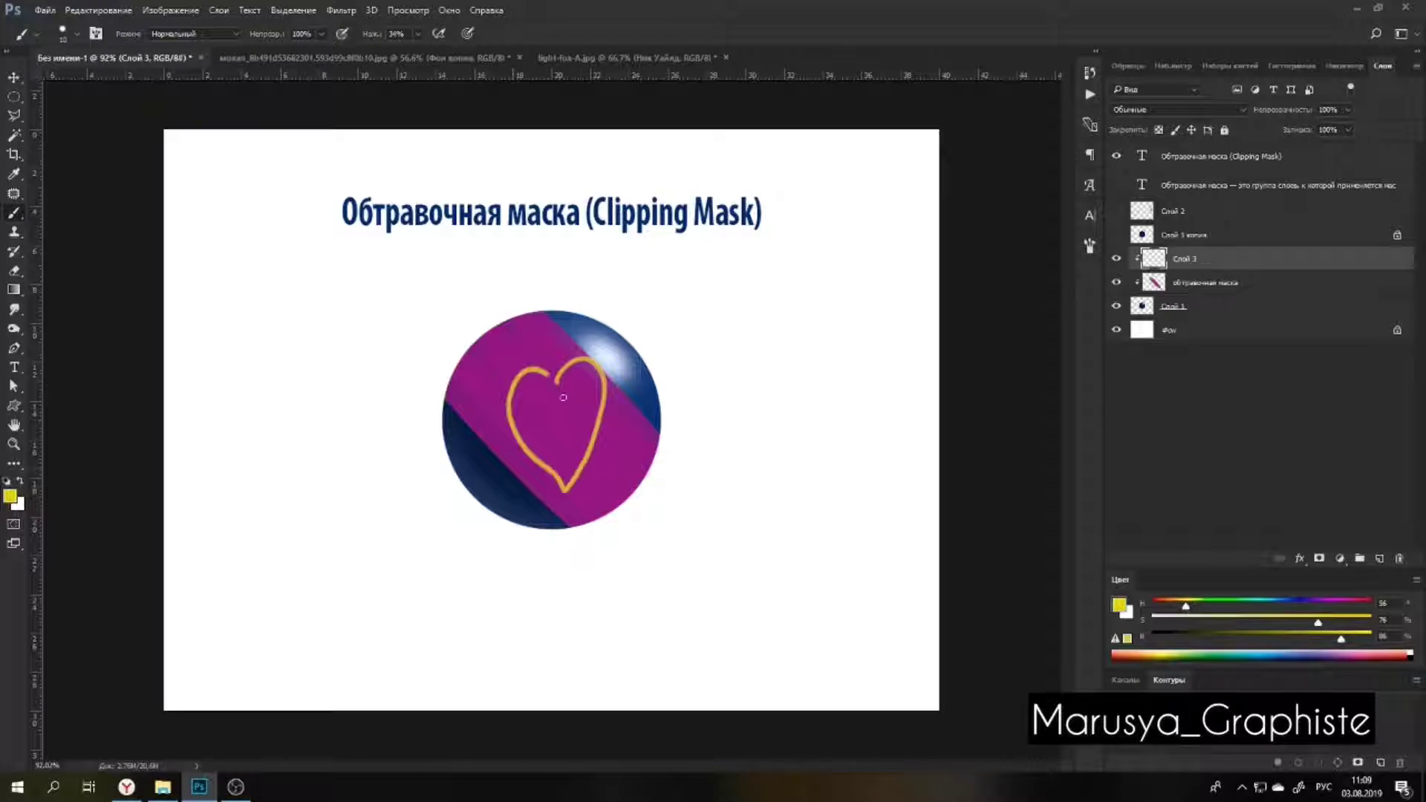
pyautogui.moveTo(474, 364); pyautogui.dragTo(556, 422)
pyautogui.moveTo(474, 364)
pyautogui.mouseDown()
pyautogui.moveTo(488, 399)
pyautogui.moveTo(501, 372)
pyautogui.mouseUp()
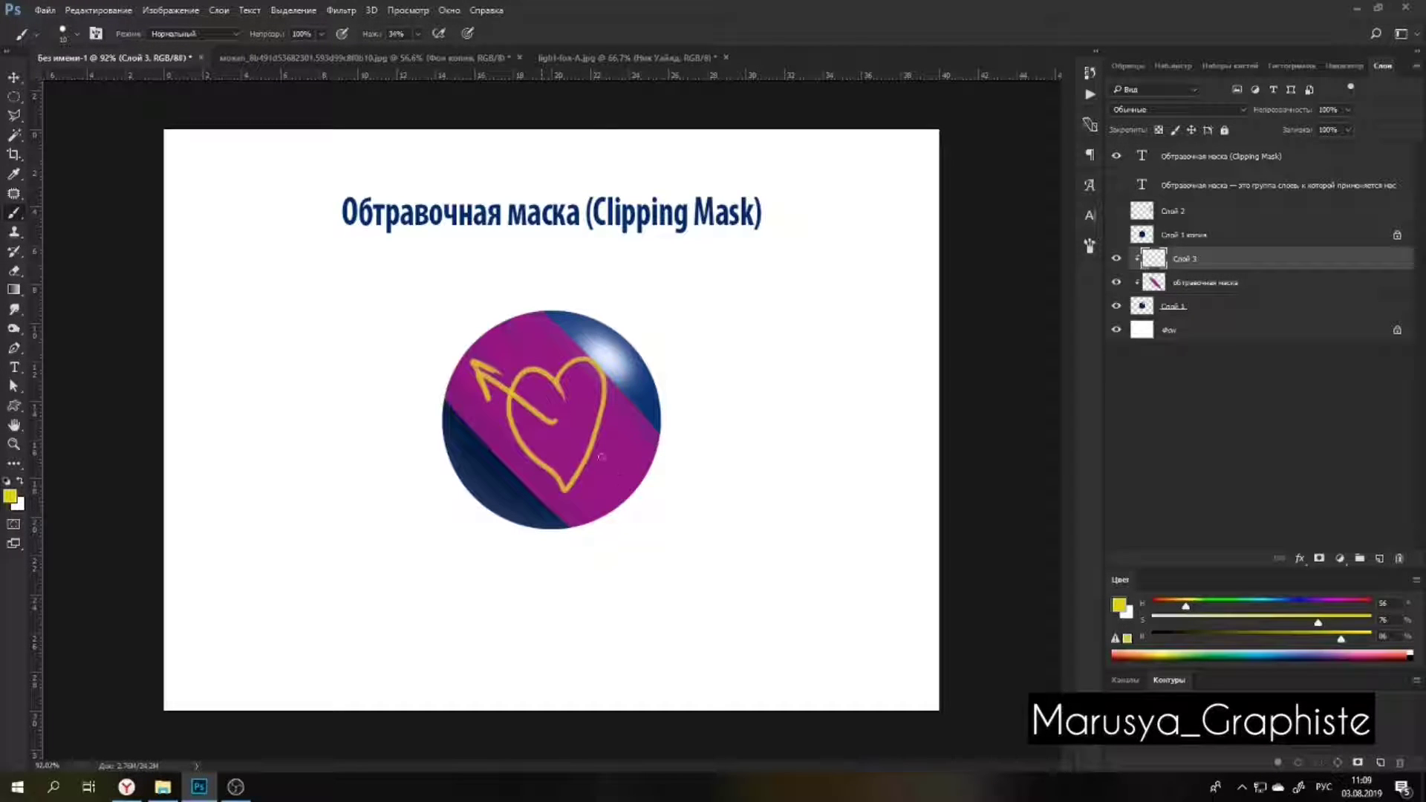
pyautogui.moveTo(597, 444)
pyautogui.mouseDown()
pyautogui.moveTo(609, 477)
pyautogui.moveTo(639, 485)
pyautogui.mouseUp()
pyautogui.moveTo(598, 451); pyautogui.dragTo(621, 445)
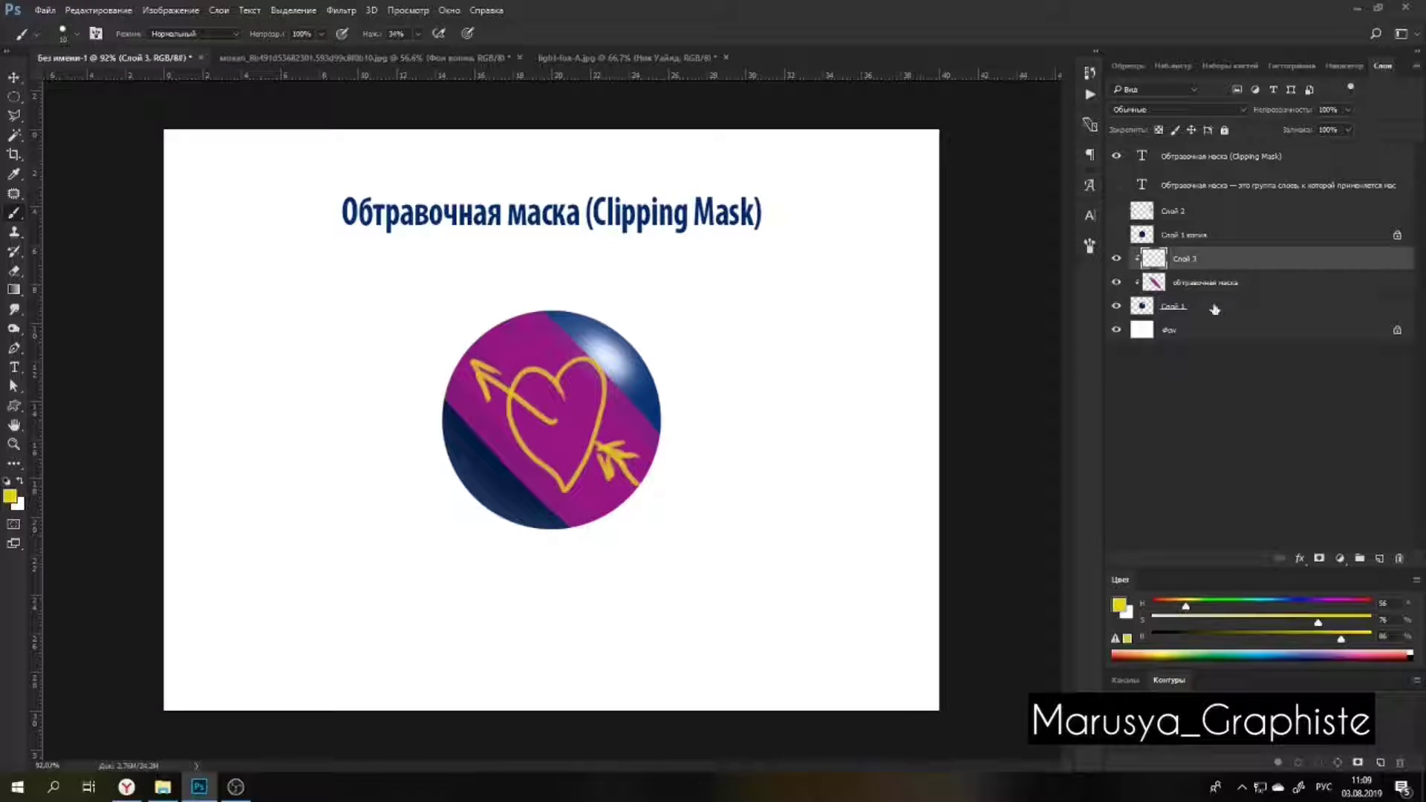
# Delete both clipped layers above the ball and make the flat circle layer Слой 1 копия visible and active.
pyautogui.press('Delete')
pyautogui.press('Delete')
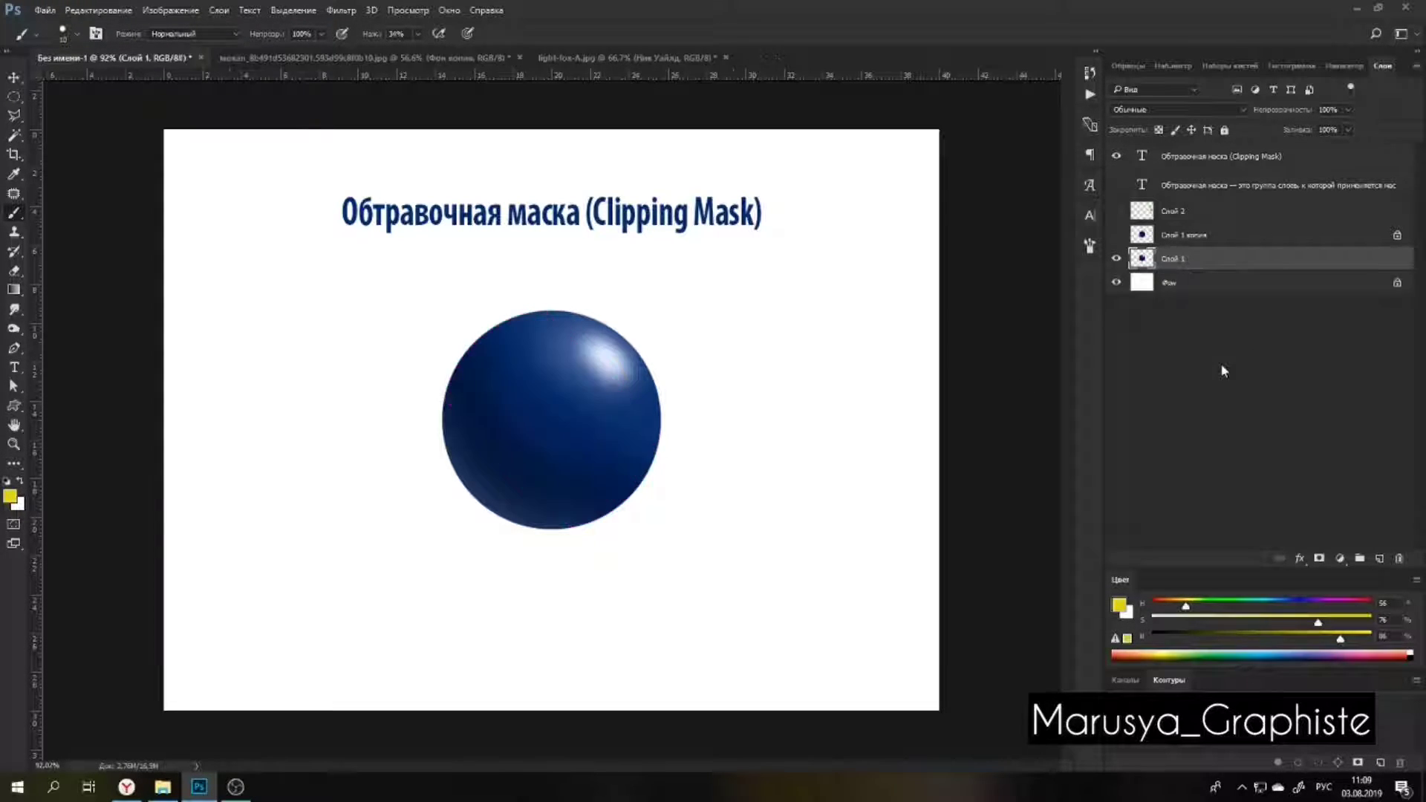
pyautogui.click(1116, 235)
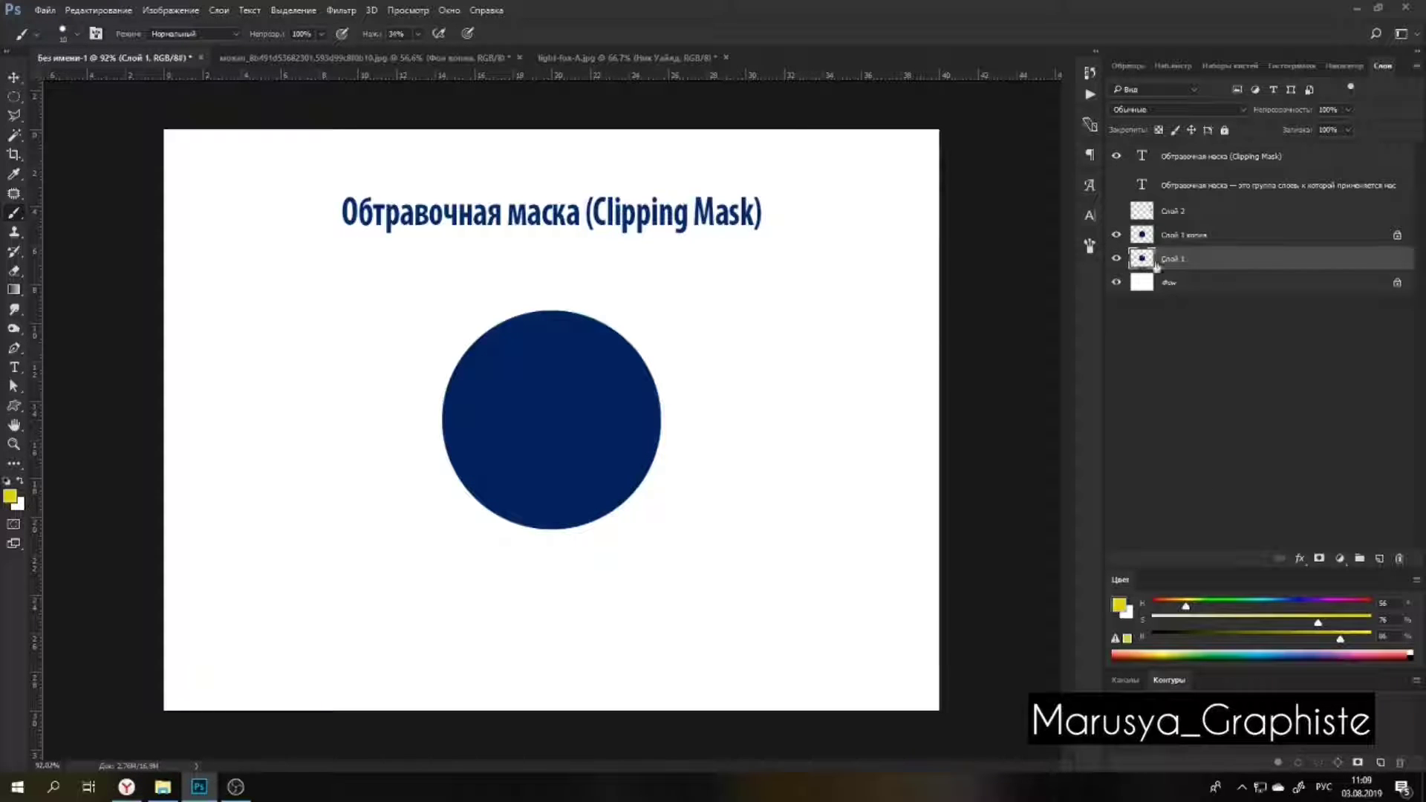
pyautogui.click(1204, 236)
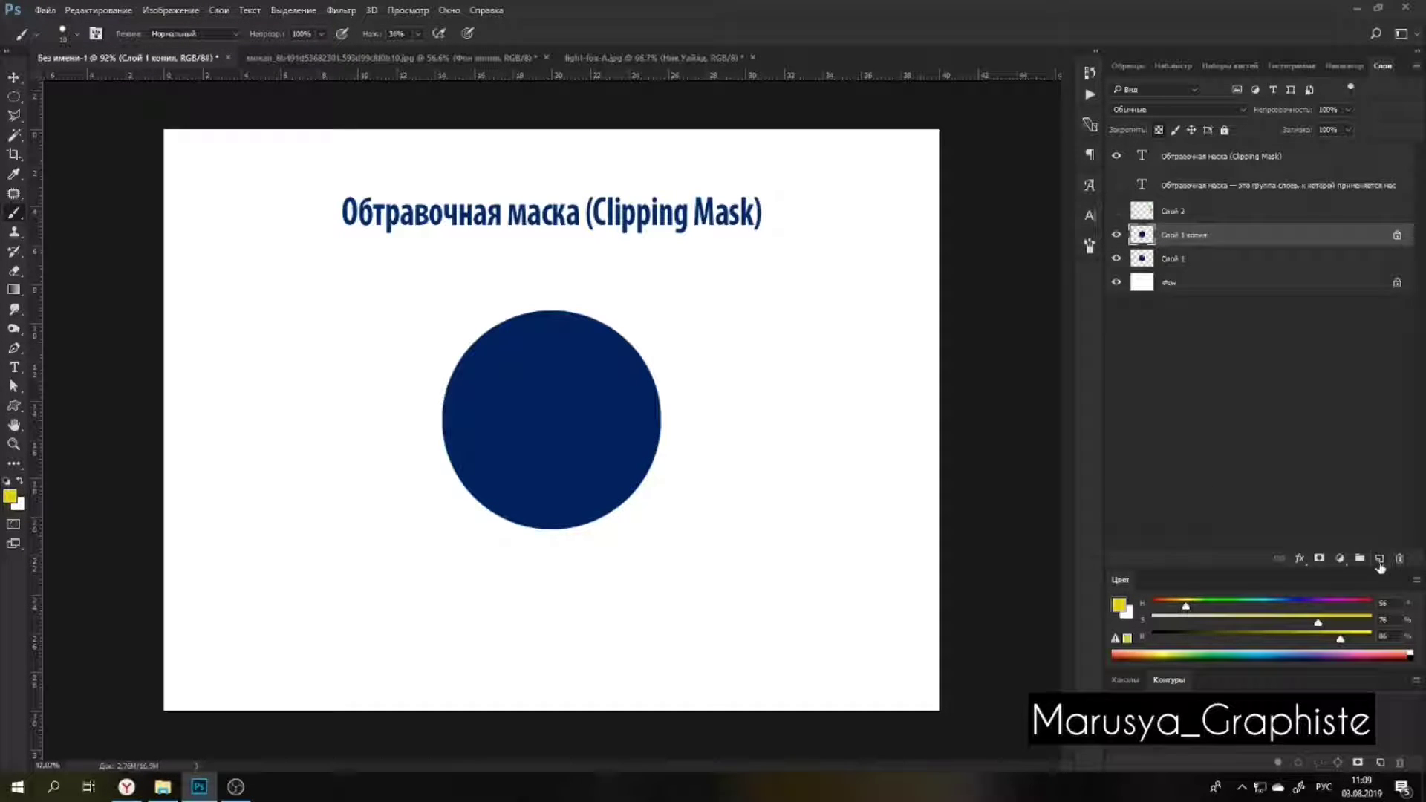
# Add a new layer above Слой 1 копия, clip it to the circle and rename it "обтр маска".
pyautogui.click(1379, 559)
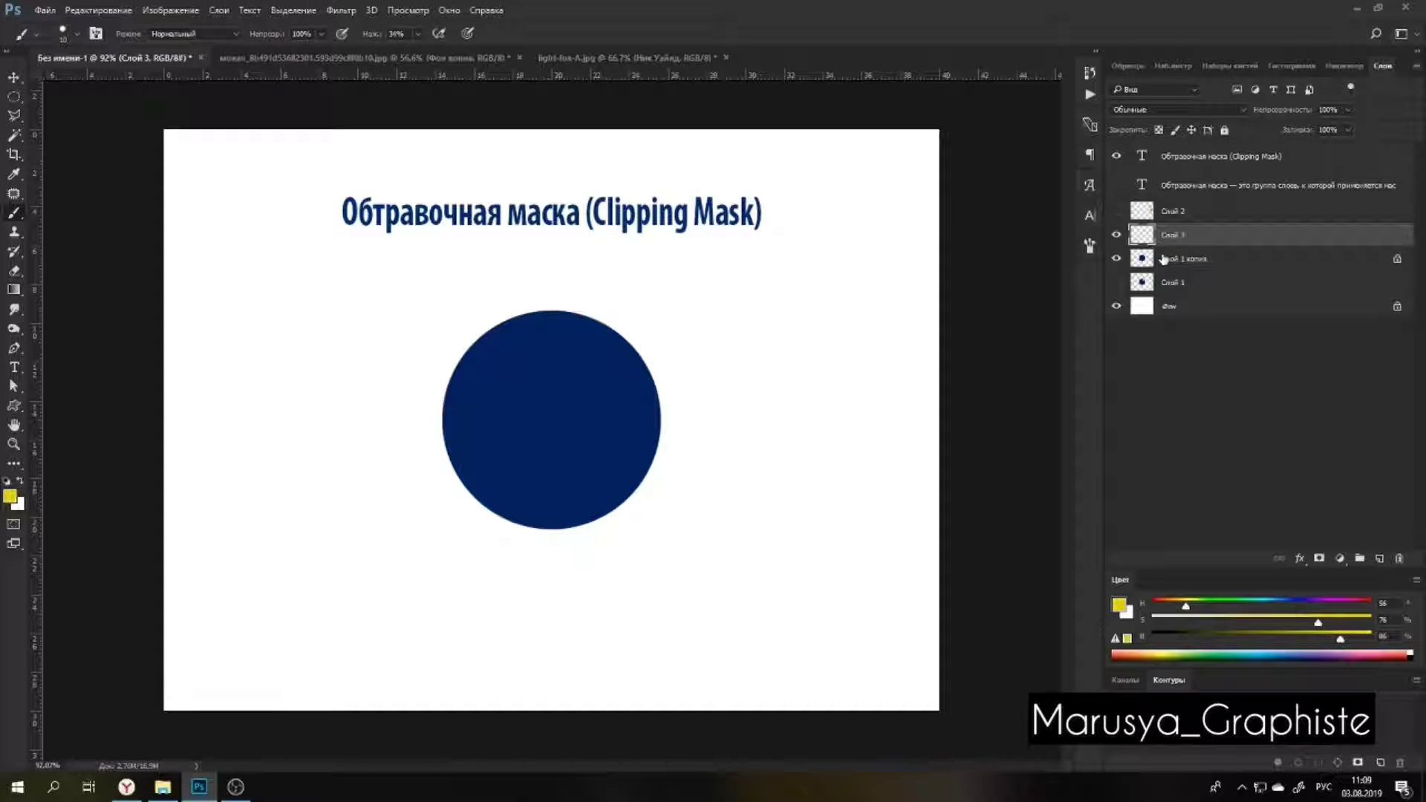
pyautogui.keyDown('alt'); pyautogui.click(1164, 247); pyautogui.keyUp('alt')
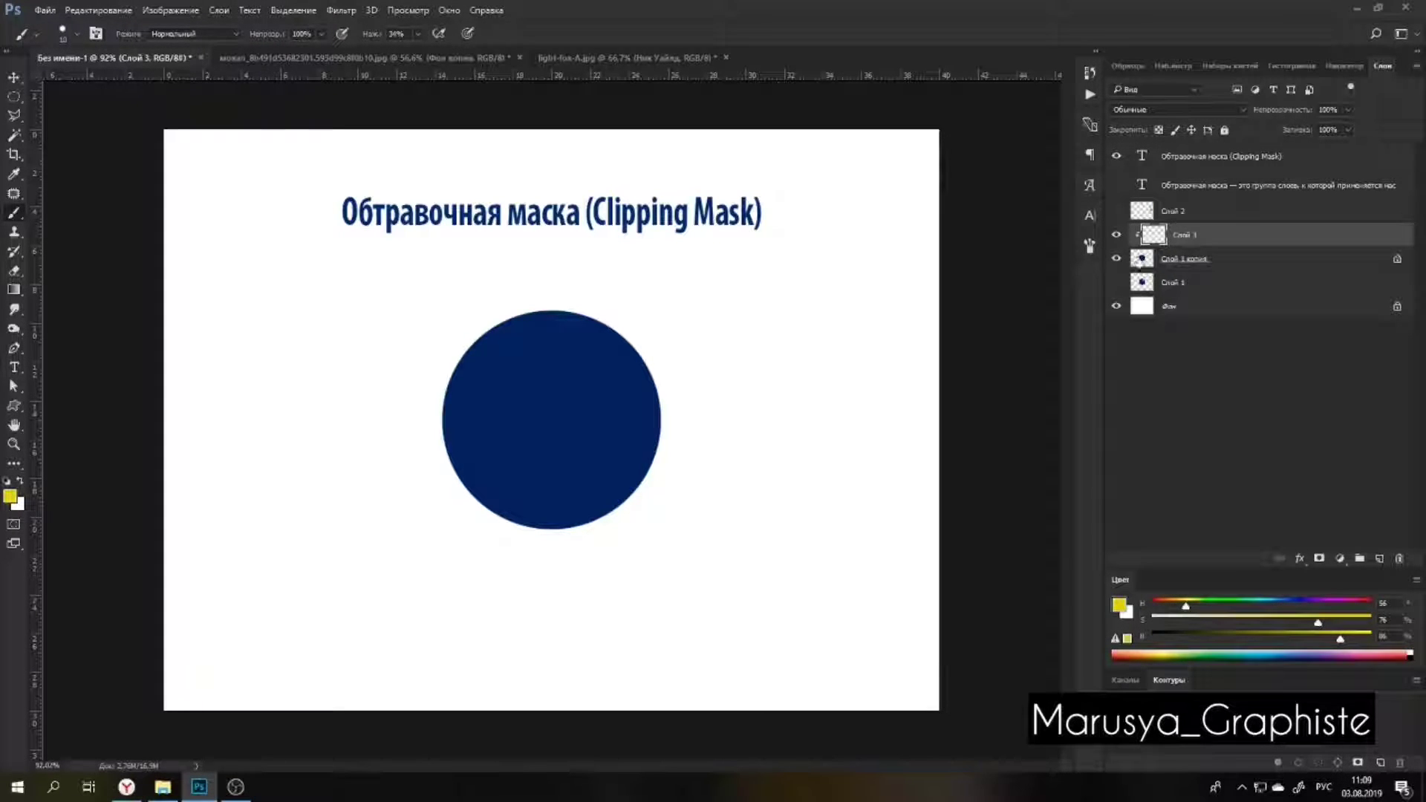
pyautogui.doubleClick(1186, 236)
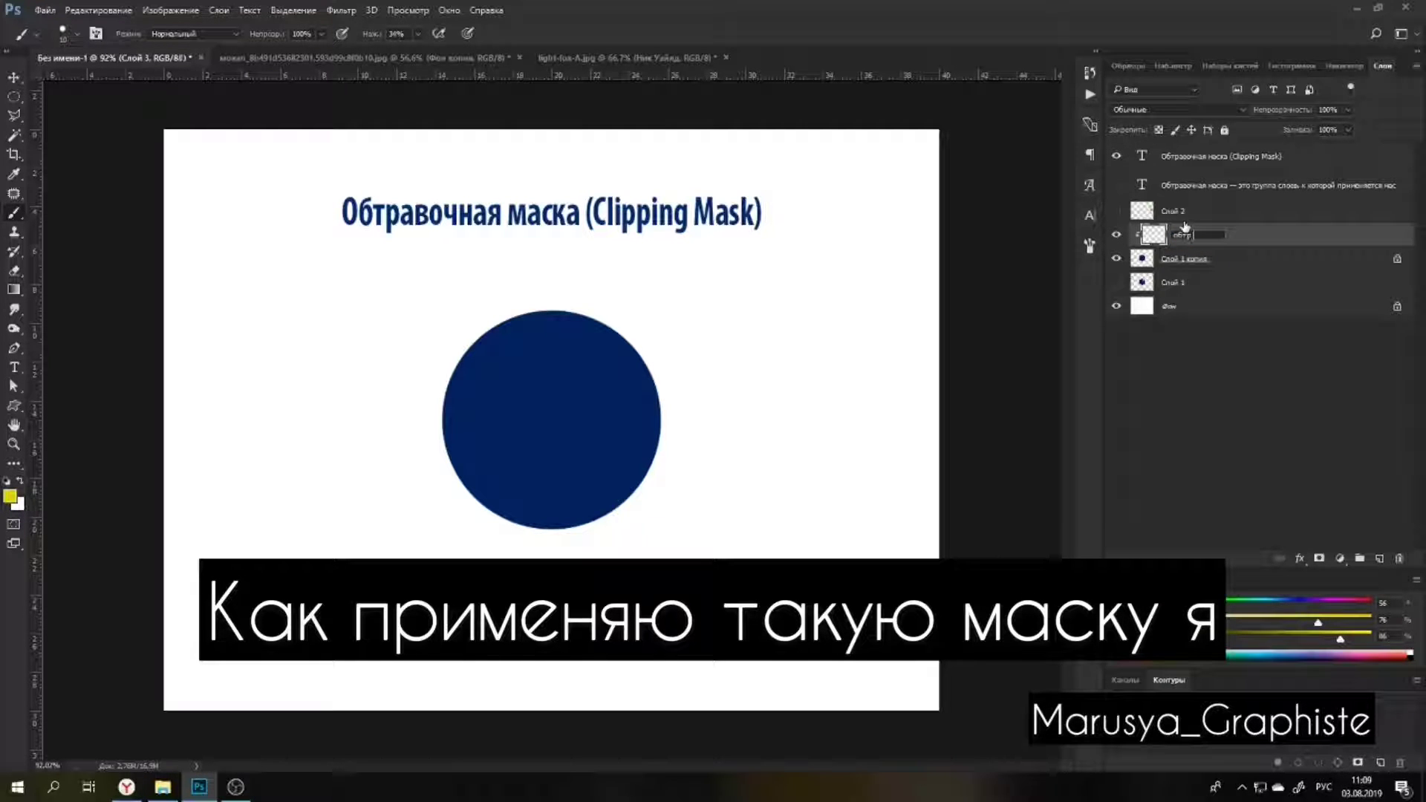
pyautogui.write('обтр маска')
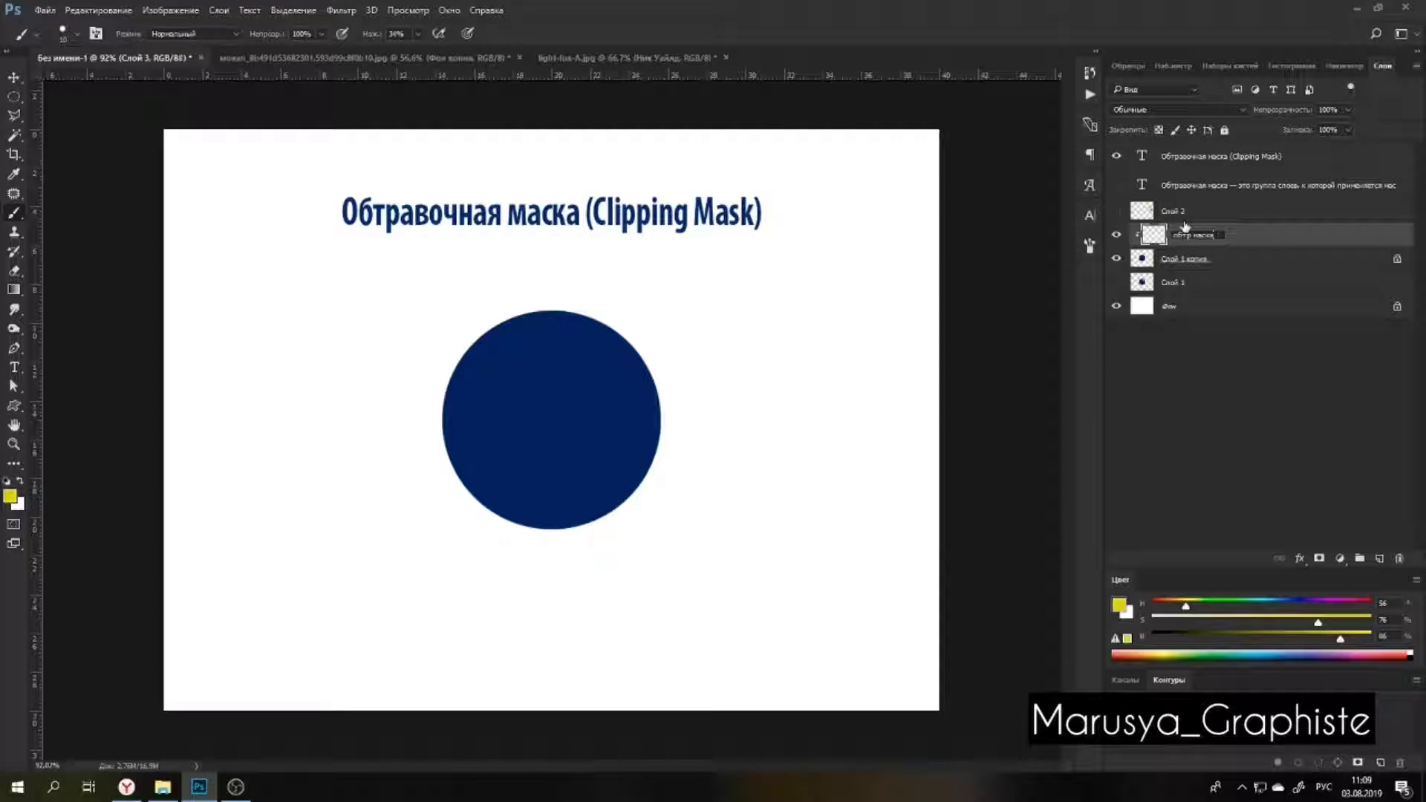
pyautogui.press('Return')
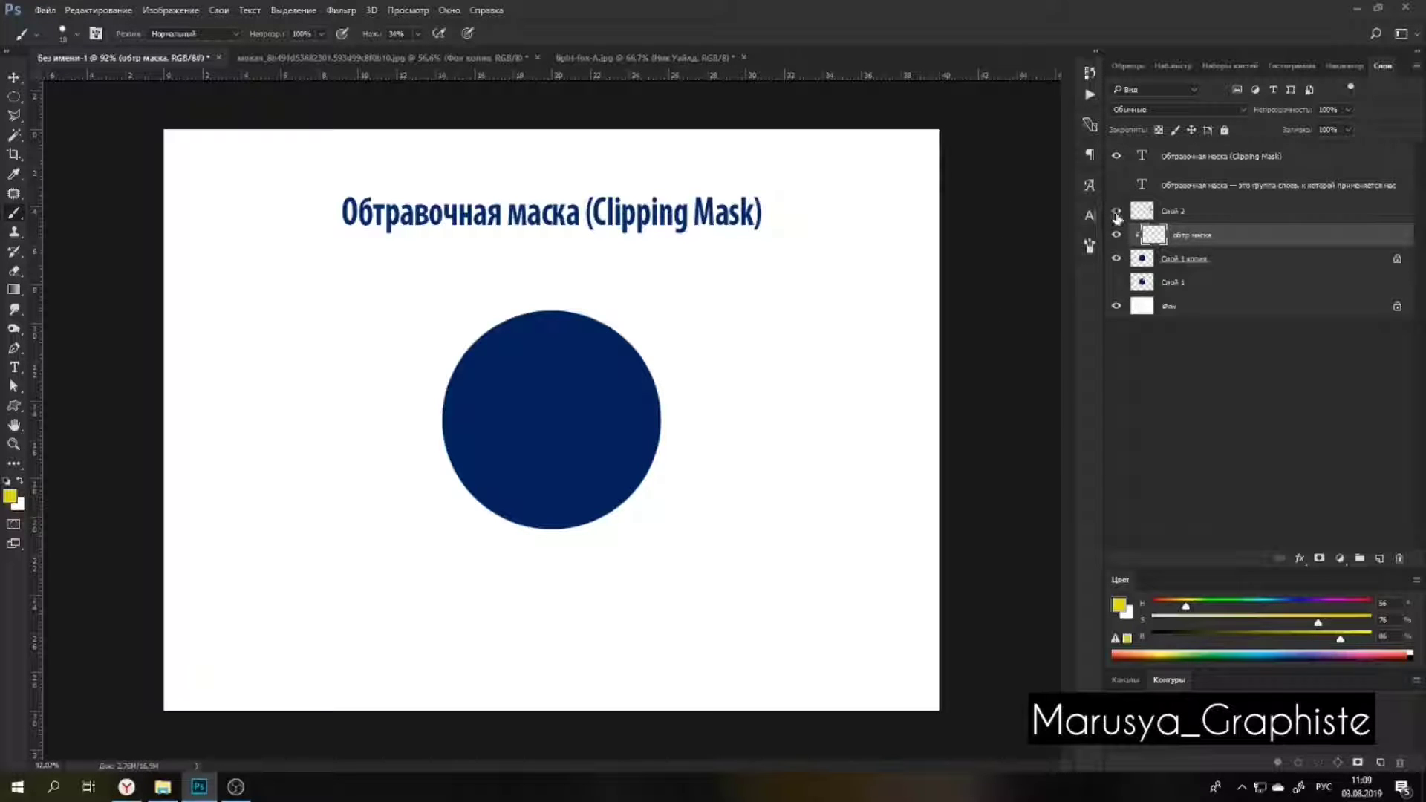
# Paint a soft green glow along the circle's right edge with a large soft brush, sampling the green from the shown Слой 2 swatches.
pyautogui.click(1117, 212)
pyautogui.press('i')
pyautogui.click(851, 291)
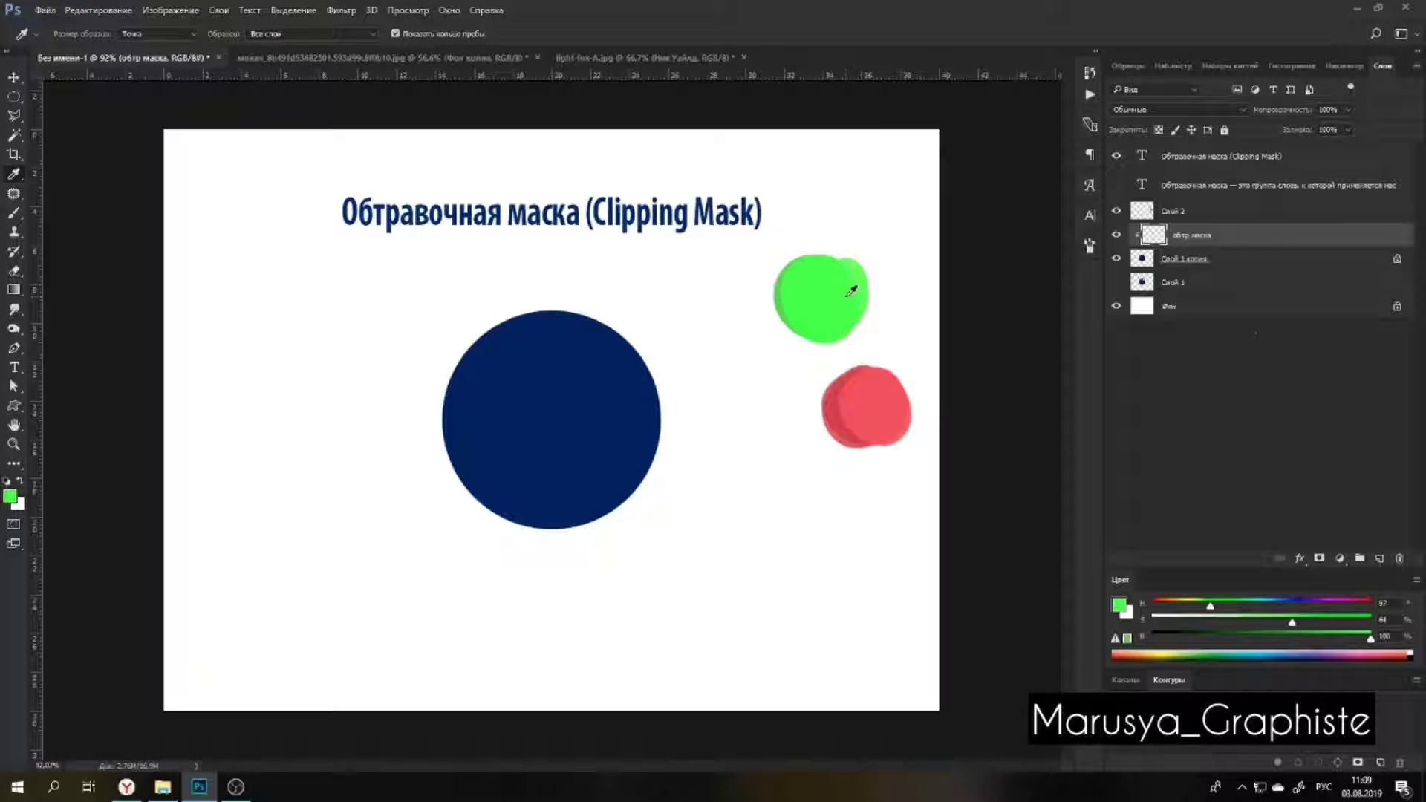
pyautogui.press('b')
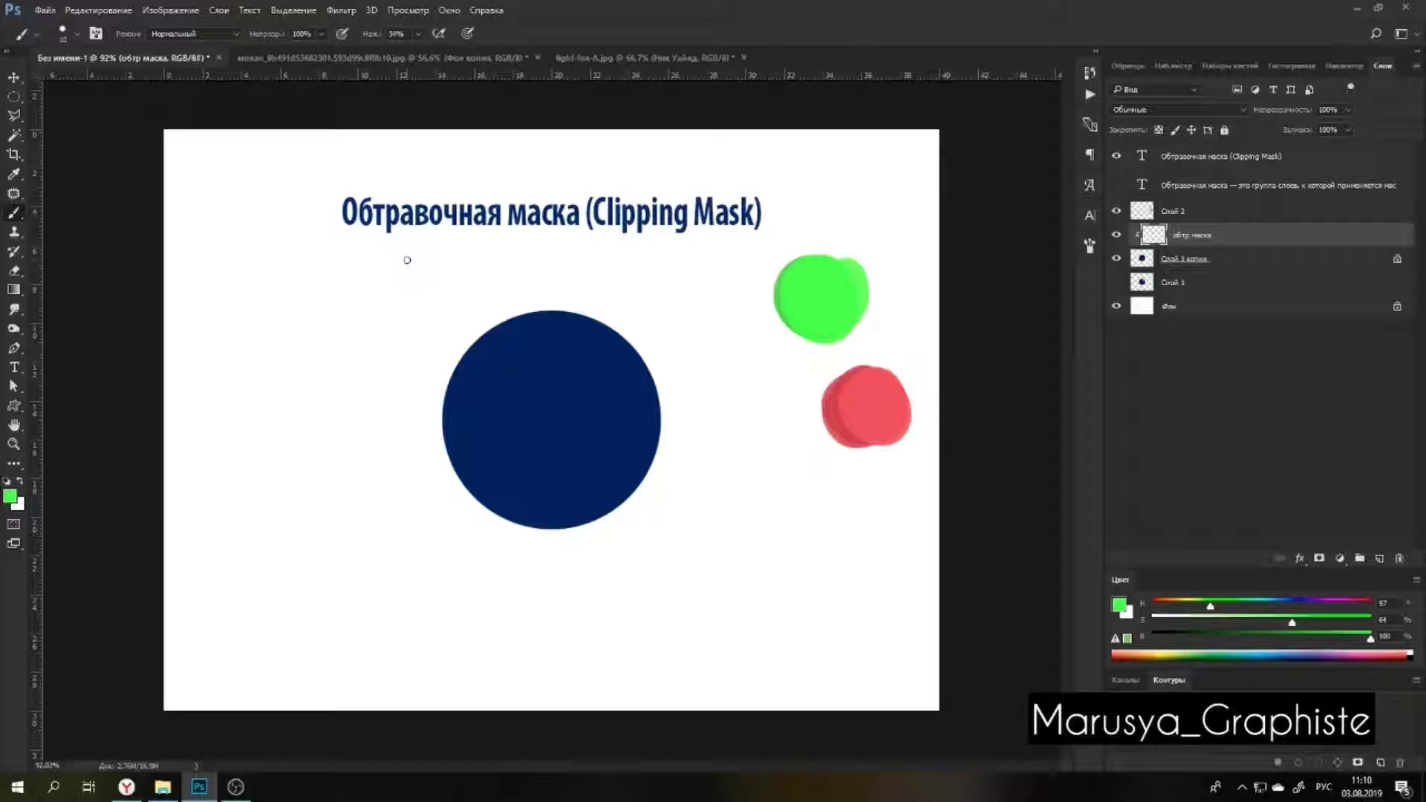
pyautogui.click(62, 35)
pyautogui.doubleClick(97, 206)
pyautogui.press(']')
pyautogui.press(']')
pyautogui.moveTo(687, 455); pyautogui.dragTo(687, 411)
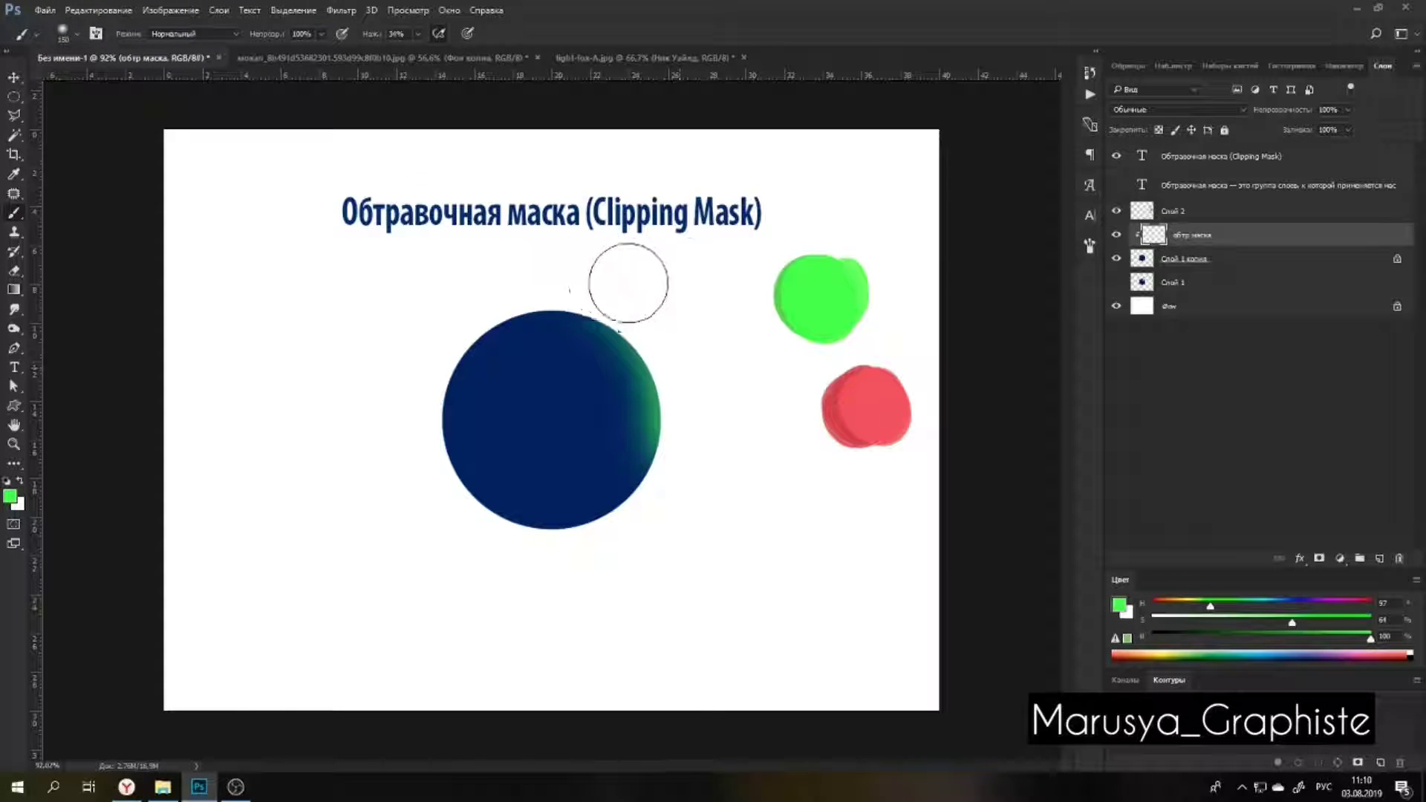
pyautogui.moveTo(628, 283)
pyautogui.mouseDown()
pyautogui.moveTo(691, 362)
pyautogui.moveTo(646, 291)
pyautogui.moveTo(697, 432)
pyautogui.moveTo(706, 411)
pyautogui.moveTo(635, 533)
pyautogui.moveTo(714, 456)
pyautogui.moveTo(638, 528)
pyautogui.moveTo(700, 436)
pyautogui.moveTo(646, 510)
pyautogui.mouseUp()
pyautogui.moveTo(481, 245)
pyautogui.mouseDown()
pyautogui.moveTo(595, 302)
pyautogui.moveTo(589, 286)
pyautogui.moveTo(690, 483)
pyautogui.mouseUp()
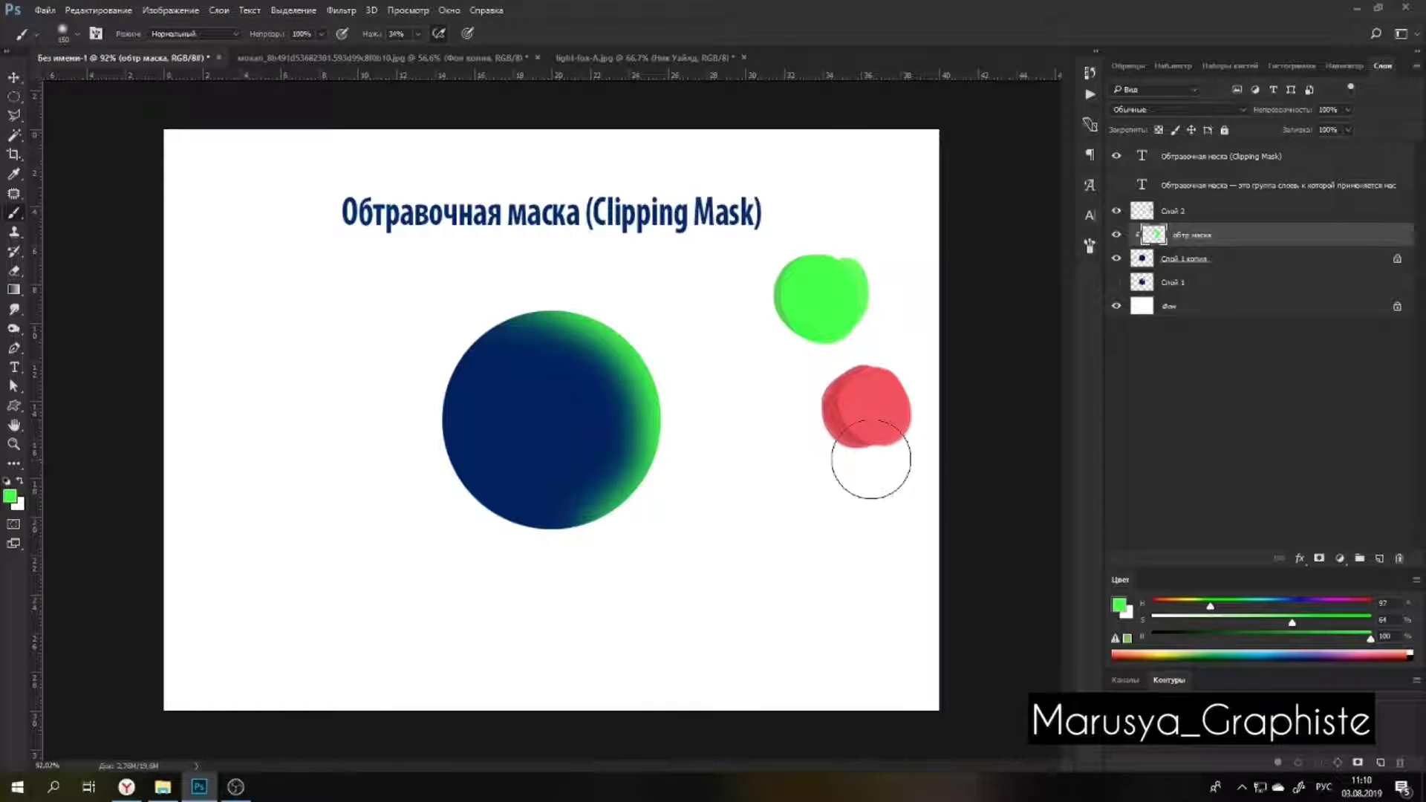
# Add a second clipped layer above "обтр маска" and paint a soft glow along the circle's left edge in the sampled swatch red.
pyautogui.keyDown('alt'); pyautogui.click(837, 404); pyautogui.keyUp('alt')
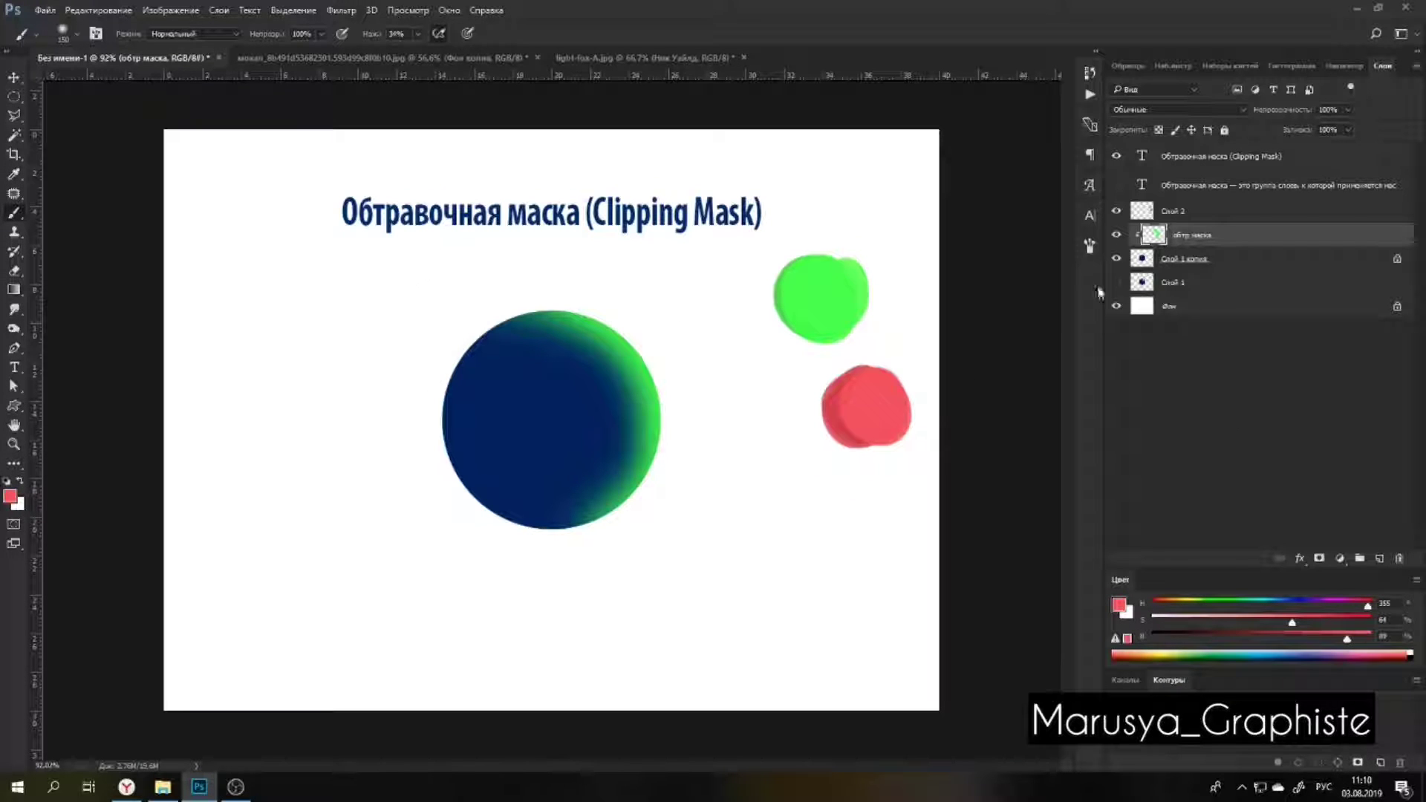
pyautogui.moveTo(1347, 587)
pyautogui.mouseDown()
pyautogui.moveTo(1362, 604)
pyautogui.moveTo(1361, 582)
pyautogui.mouseUp()
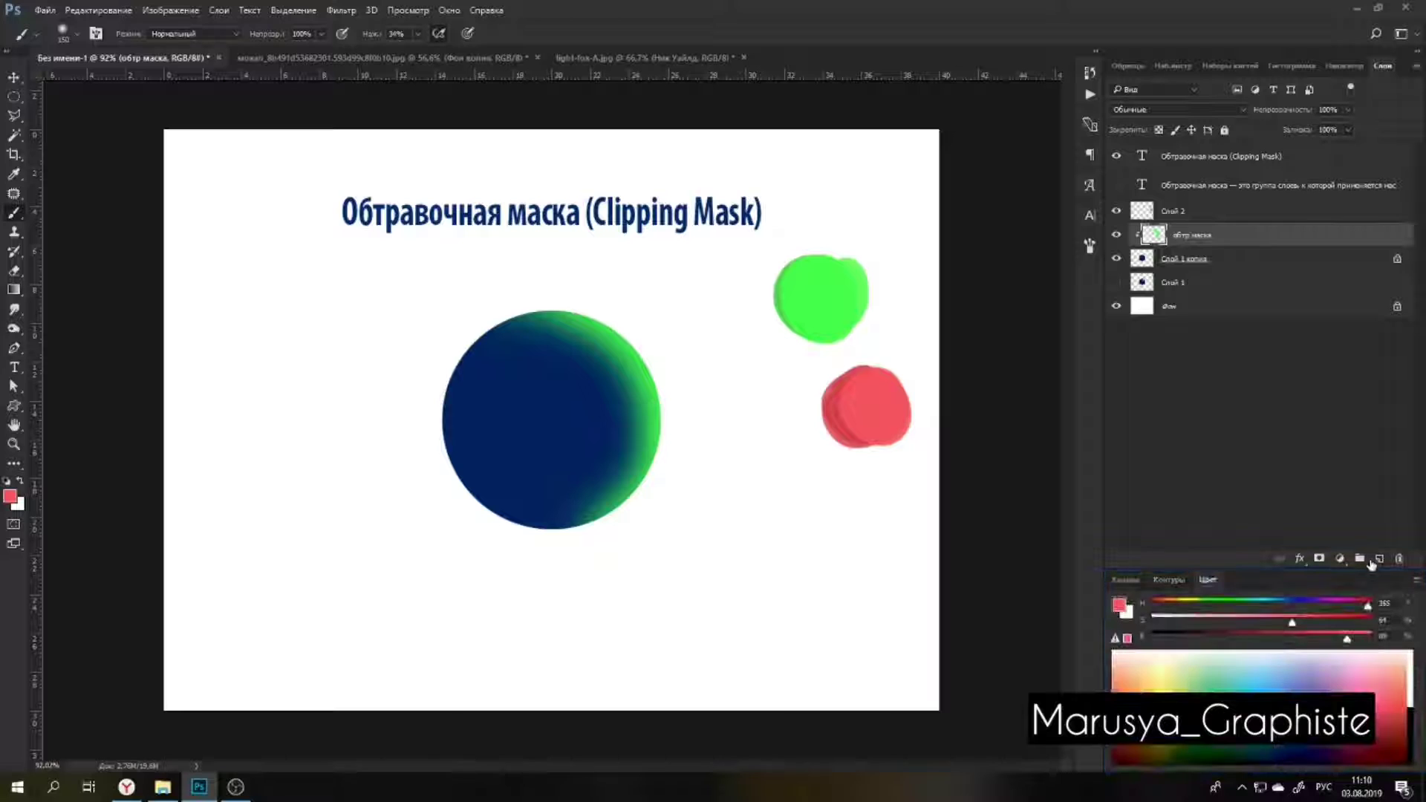
pyautogui.click(1379, 558)
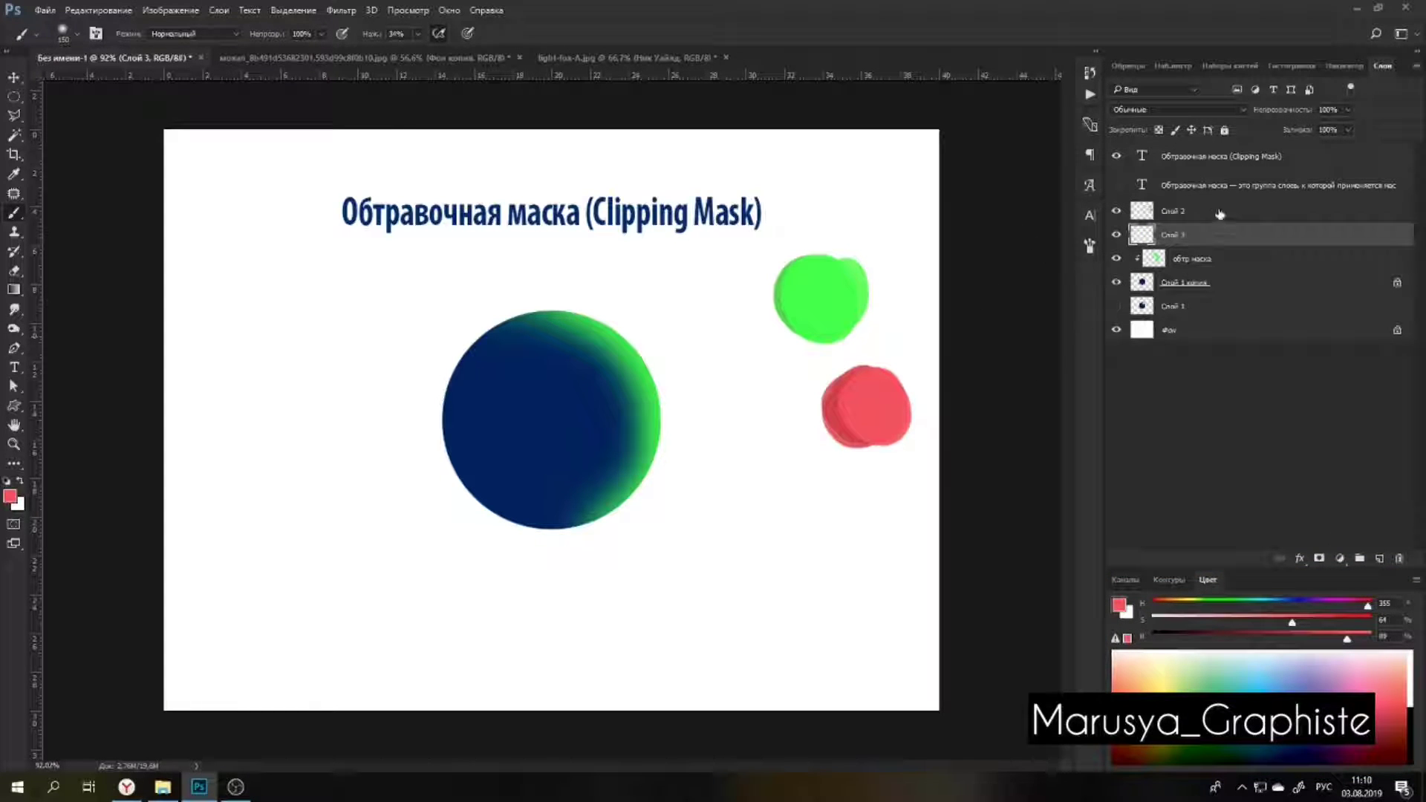
pyautogui.keyDown('alt'); pyautogui.click(1217, 245); pyautogui.keyUp('alt')
pyautogui.moveTo(431, 401)
pyautogui.mouseDown()
pyautogui.moveTo(516, 566)
pyautogui.moveTo(457, 468)
pyautogui.mouseUp()
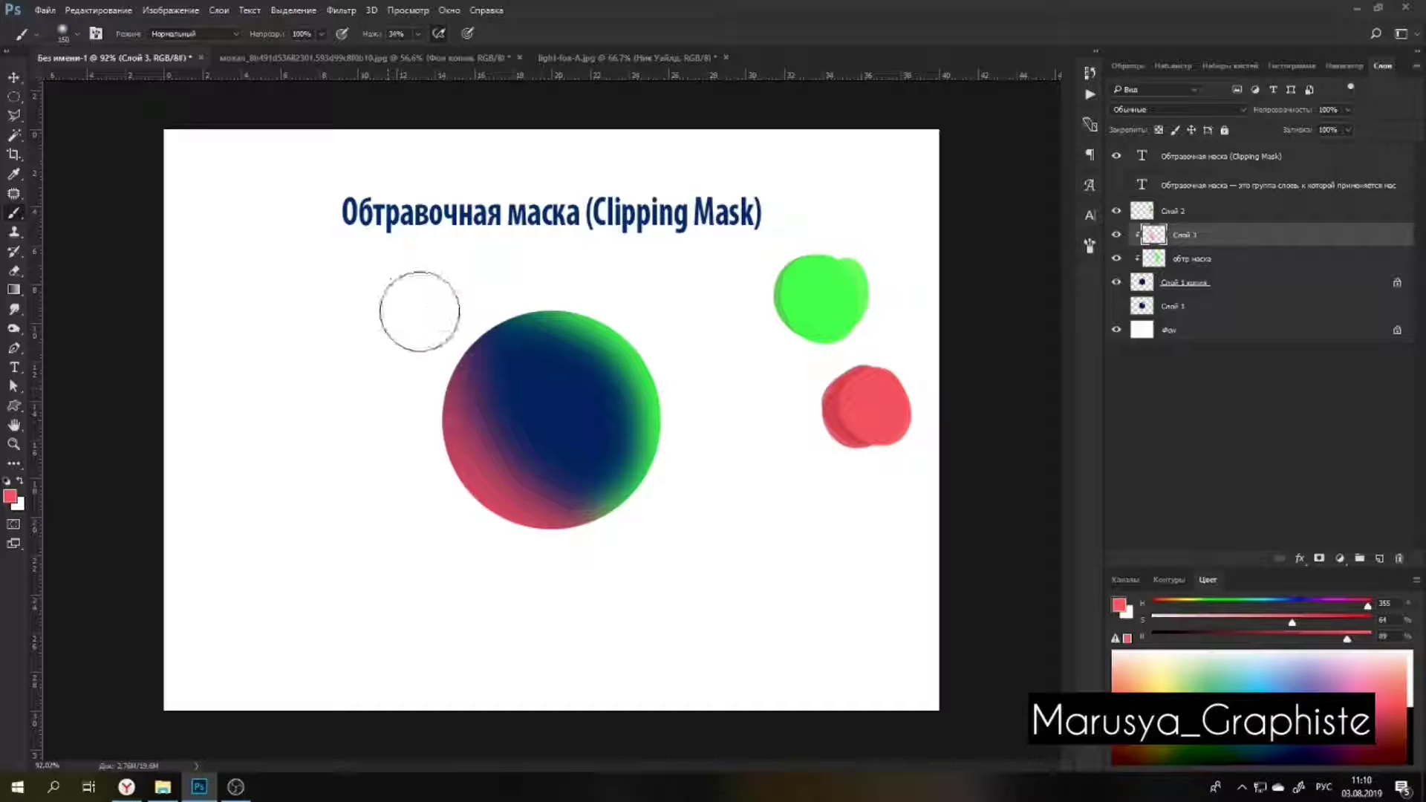
pyautogui.moveTo(397, 404); pyautogui.dragTo(481, 299)
pyautogui.moveTo(449, 349); pyautogui.dragTo(512, 294)
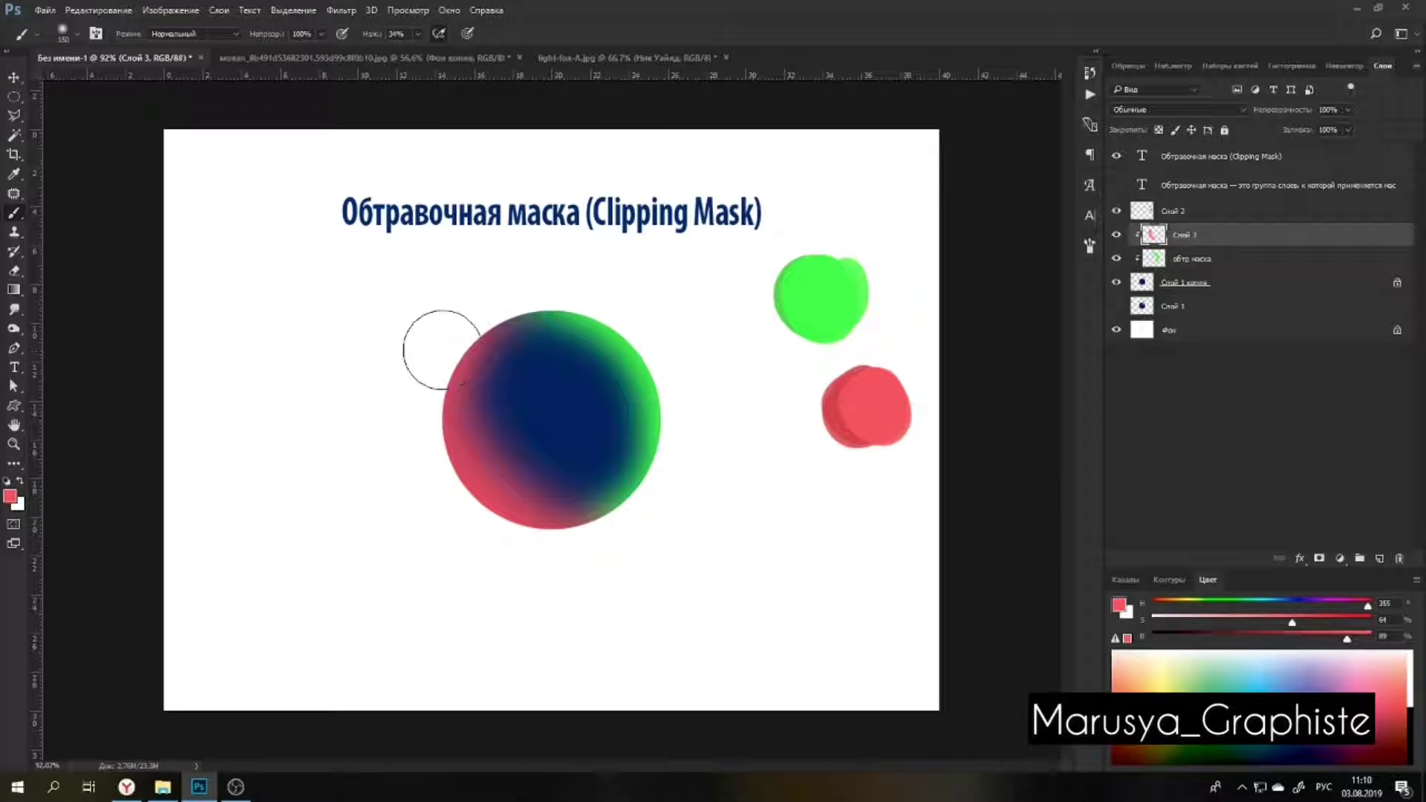
pyautogui.press('e')
pyautogui.moveTo(477, 381)
pyautogui.mouseDown()
pyautogui.moveTo(541, 356)
pyautogui.moveTo(505, 364)
pyautogui.moveTo(598, 450)
pyautogui.mouseUp()
pyautogui.hotkey('ctrl', 'z')
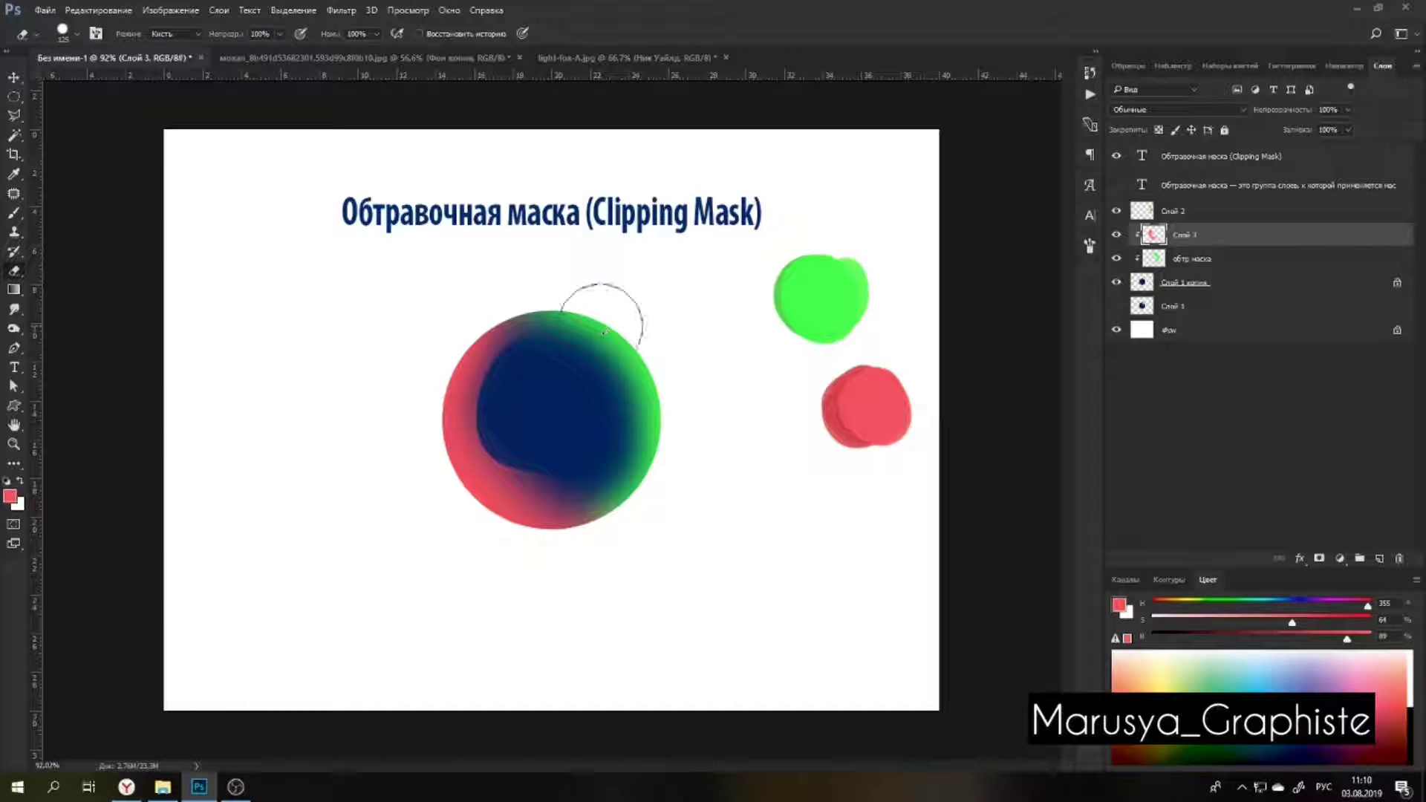
pyautogui.hotkey('ctrl', 'alt', 'z')
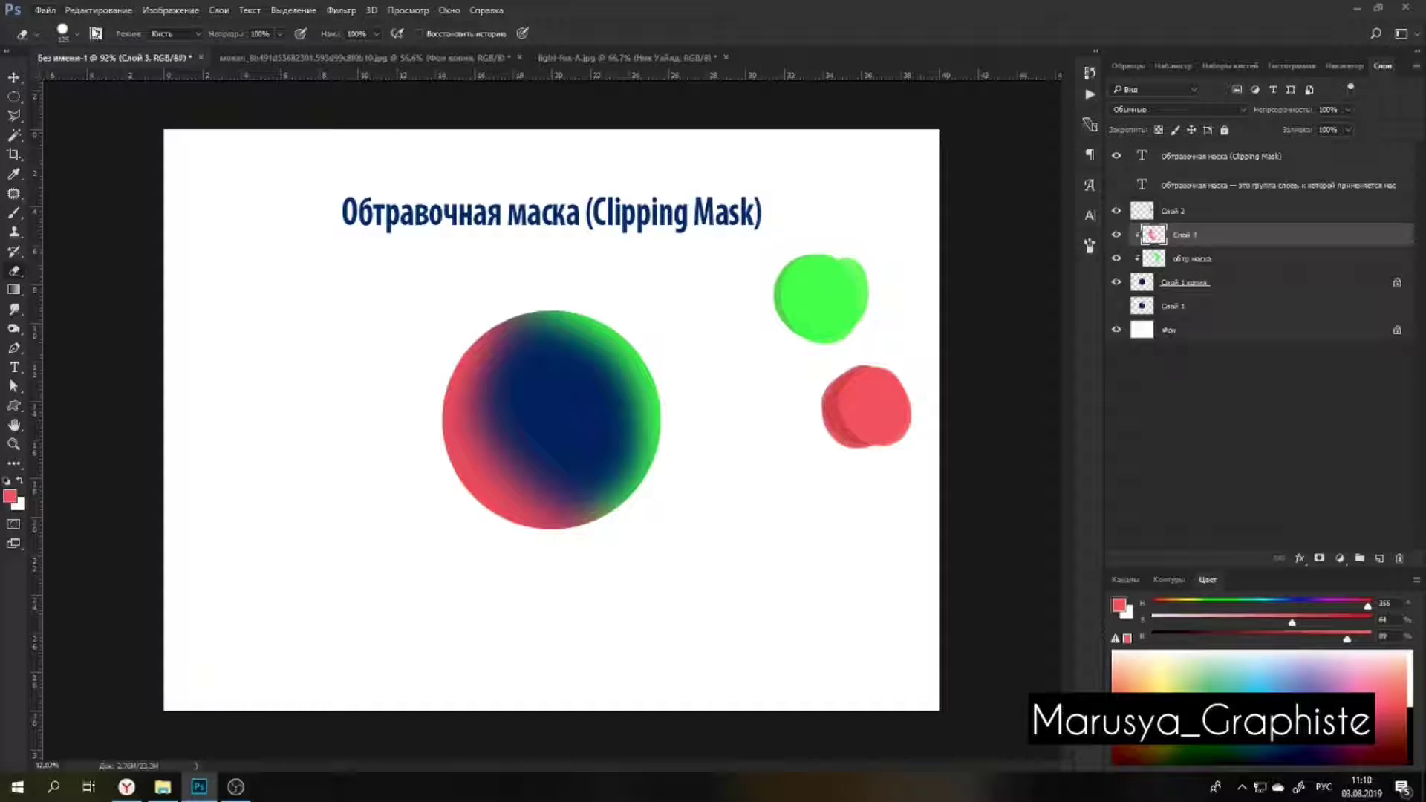
# Soften the inner edge of the red glow on Слой 3 with a larger soft eraser at the circle's centre.
pyautogui.click(72, 37)
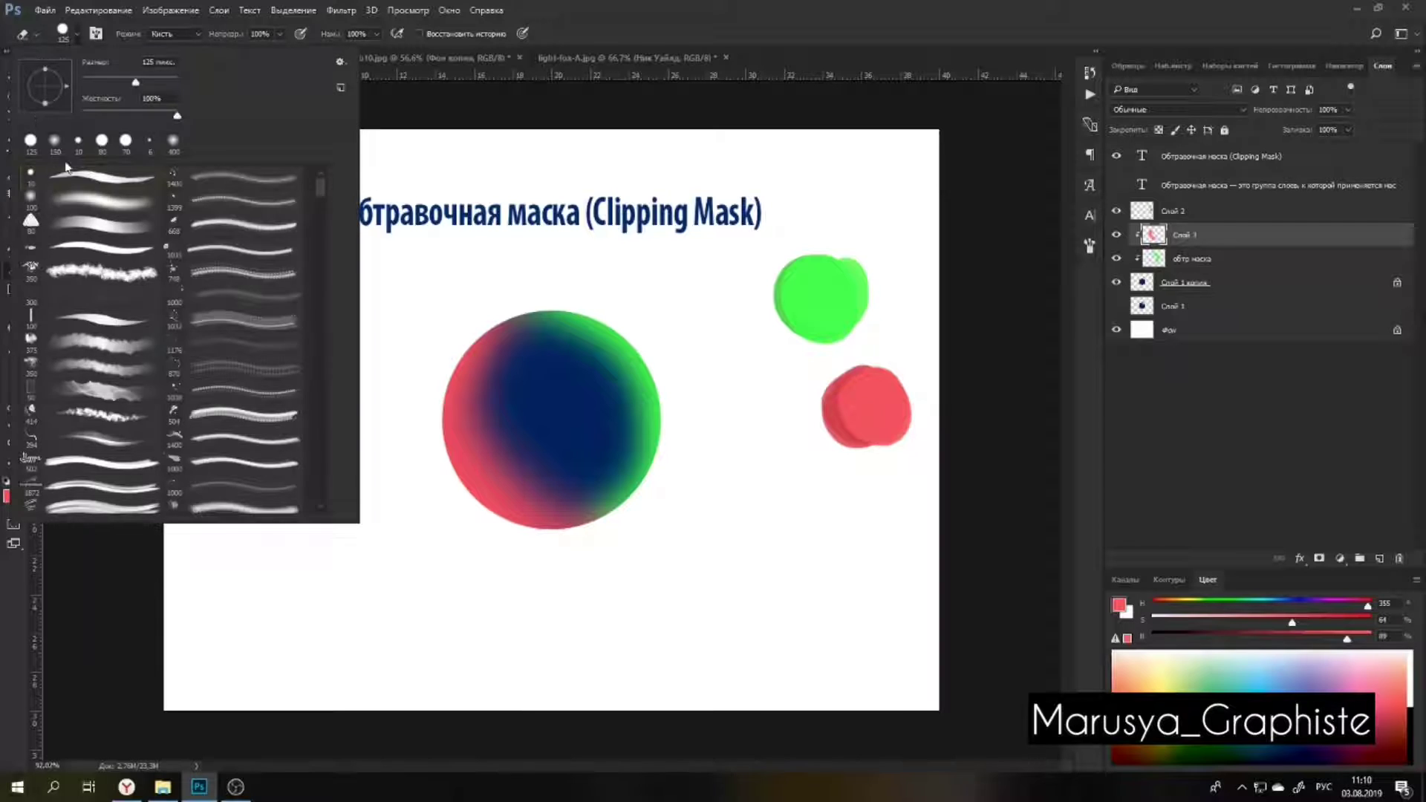
pyautogui.doubleClick(83, 214)
pyautogui.press(']')
pyautogui.press(']')
pyautogui.press(']')
pyautogui.press(']')
pyautogui.moveTo(542, 408); pyautogui.dragTo(547, 417)
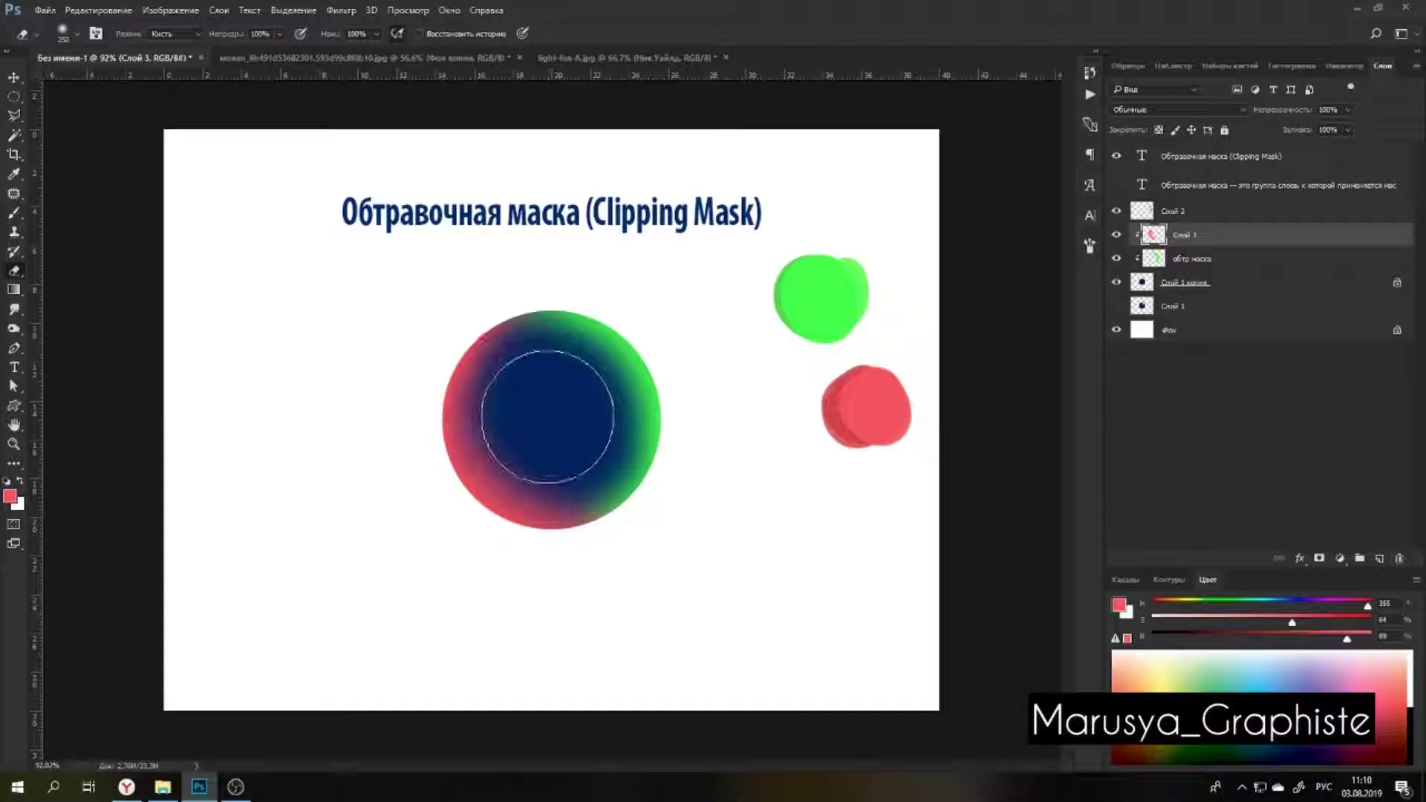
# Release Слой 3 and "обтр маска" from the clipping mask to show their full paint, and clip both to the circle again.
pyautogui.keyDown('alt'); pyautogui.click(1208, 248); pyautogui.keyUp('alt')
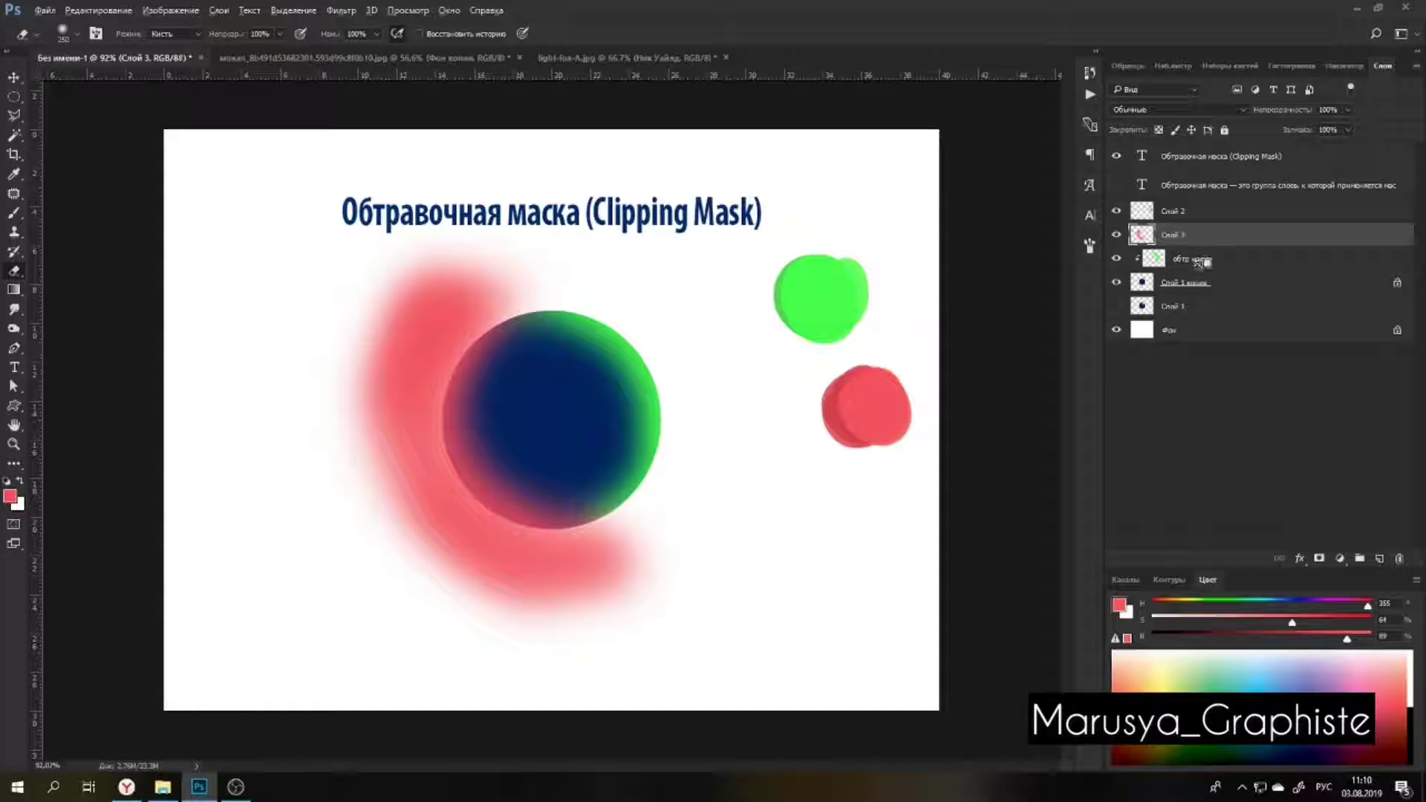
pyautogui.keyDown('alt'); pyautogui.click(1198, 261); pyautogui.keyUp('alt')
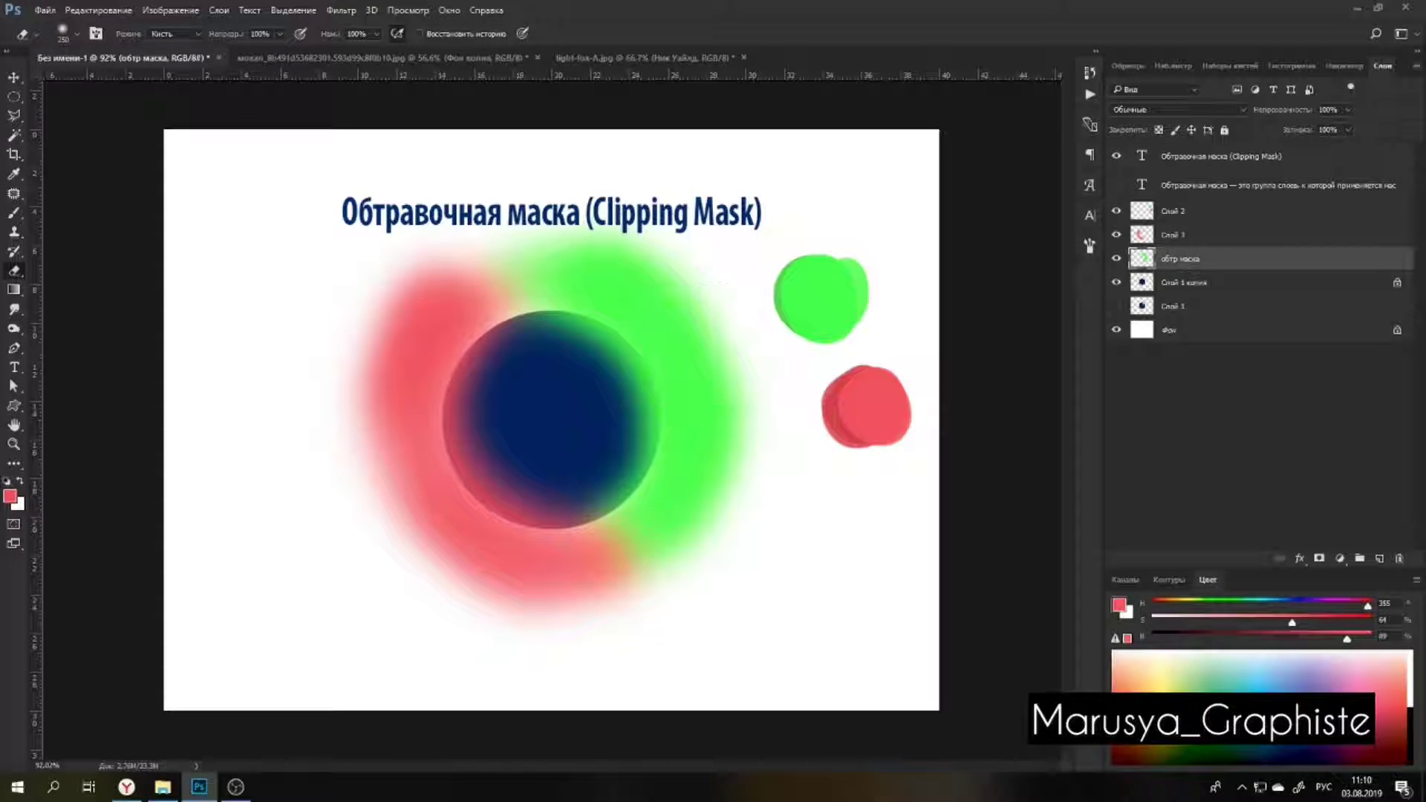
pyautogui.keyDown('alt'); pyautogui.click(1181, 264); pyautogui.keyUp('alt')
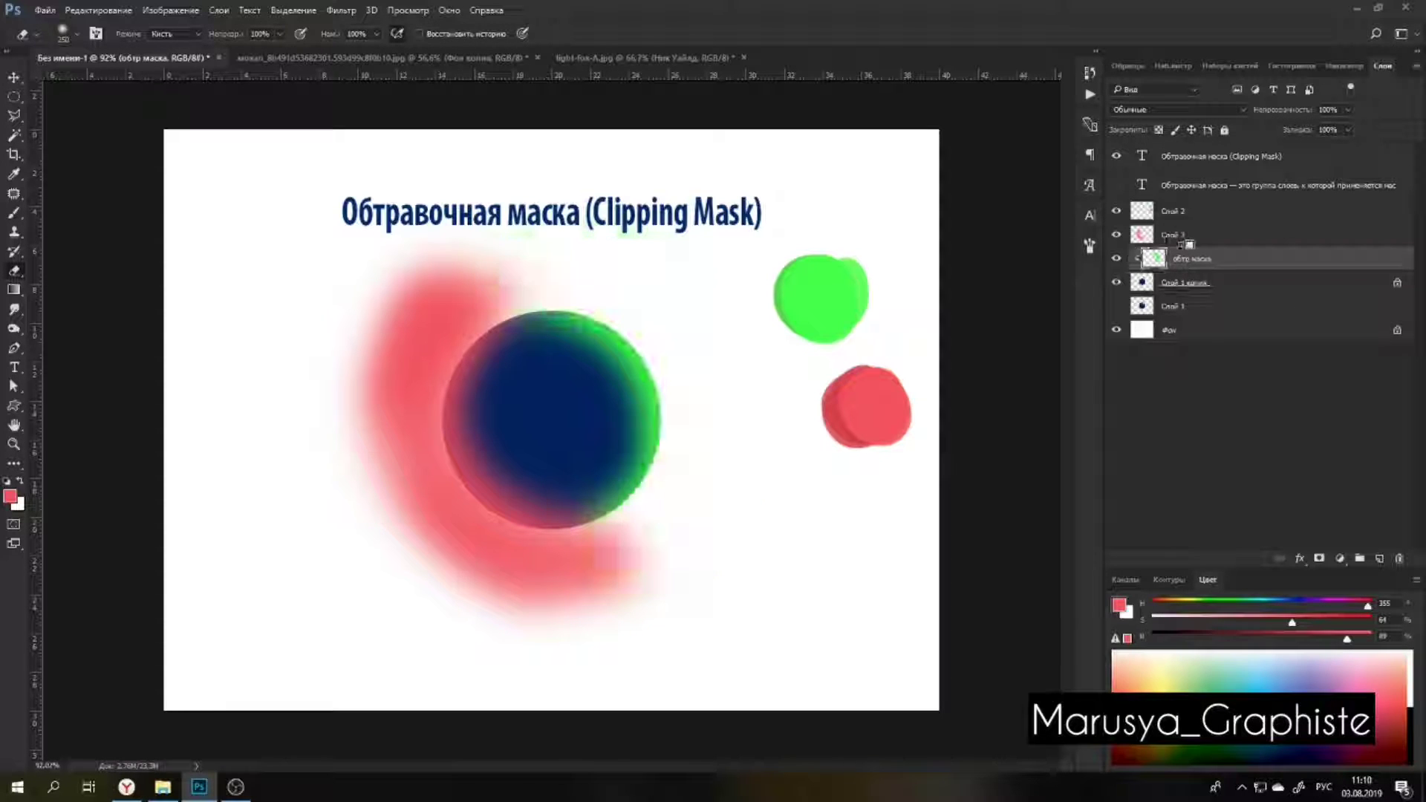
pyautogui.keyDown('alt'); pyautogui.click(1176, 239); pyautogui.keyUp('alt')
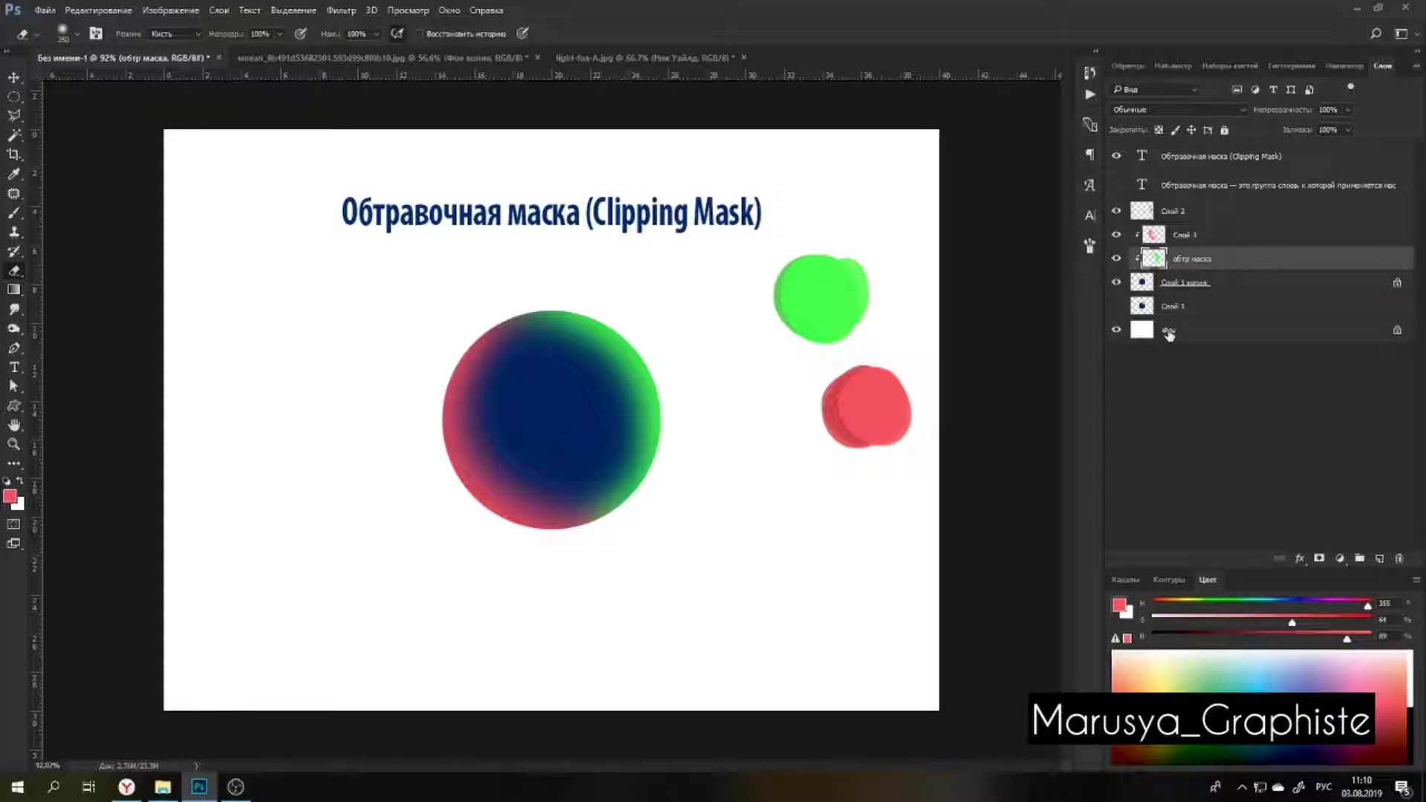
# Recolour the red glow on Слой 3 to cyan with a Hue/Saturation hue shift.
pyautogui.click(1163, 236)
pyautogui.hotkey('ctrl', 'u')
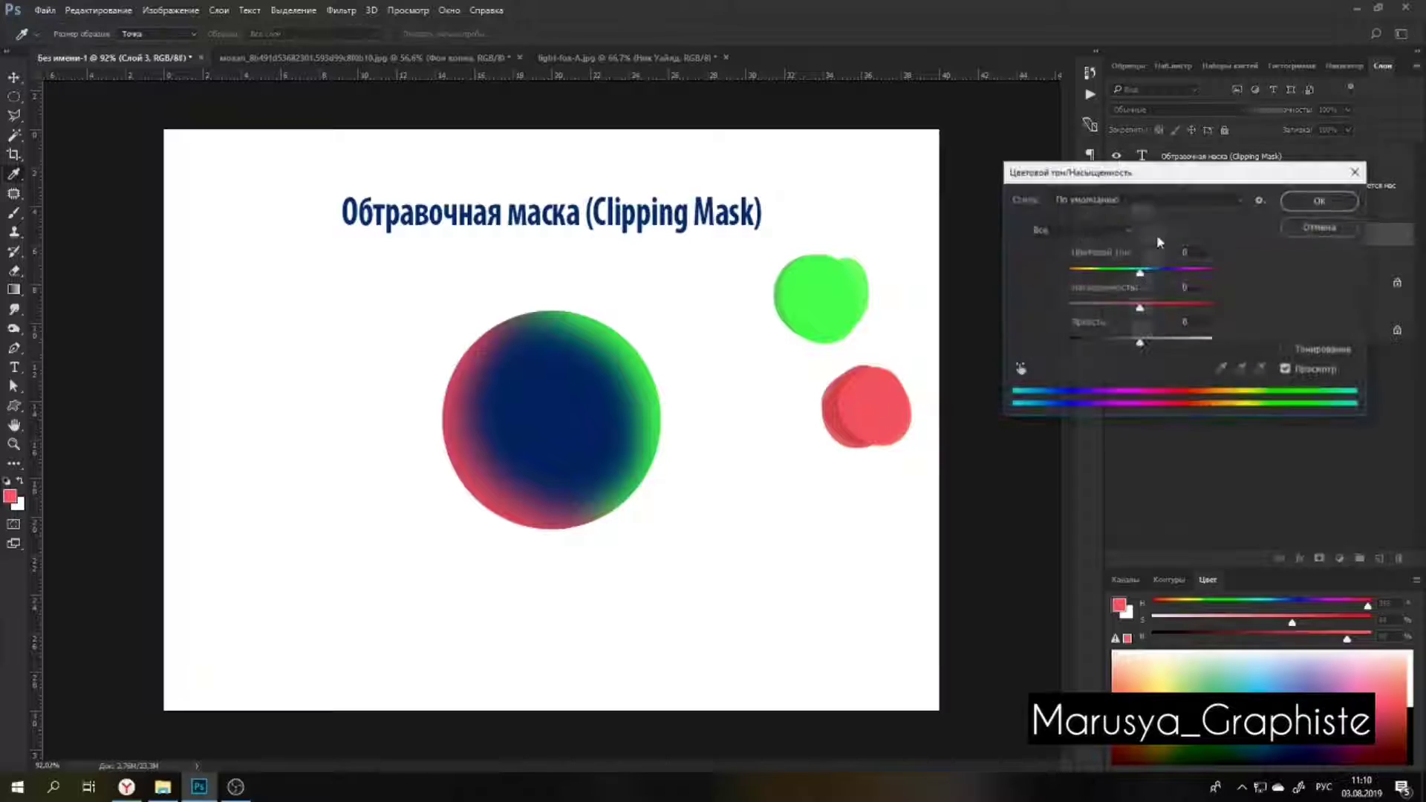
pyautogui.moveTo(1139, 273); pyautogui.dragTo(1059, 274)
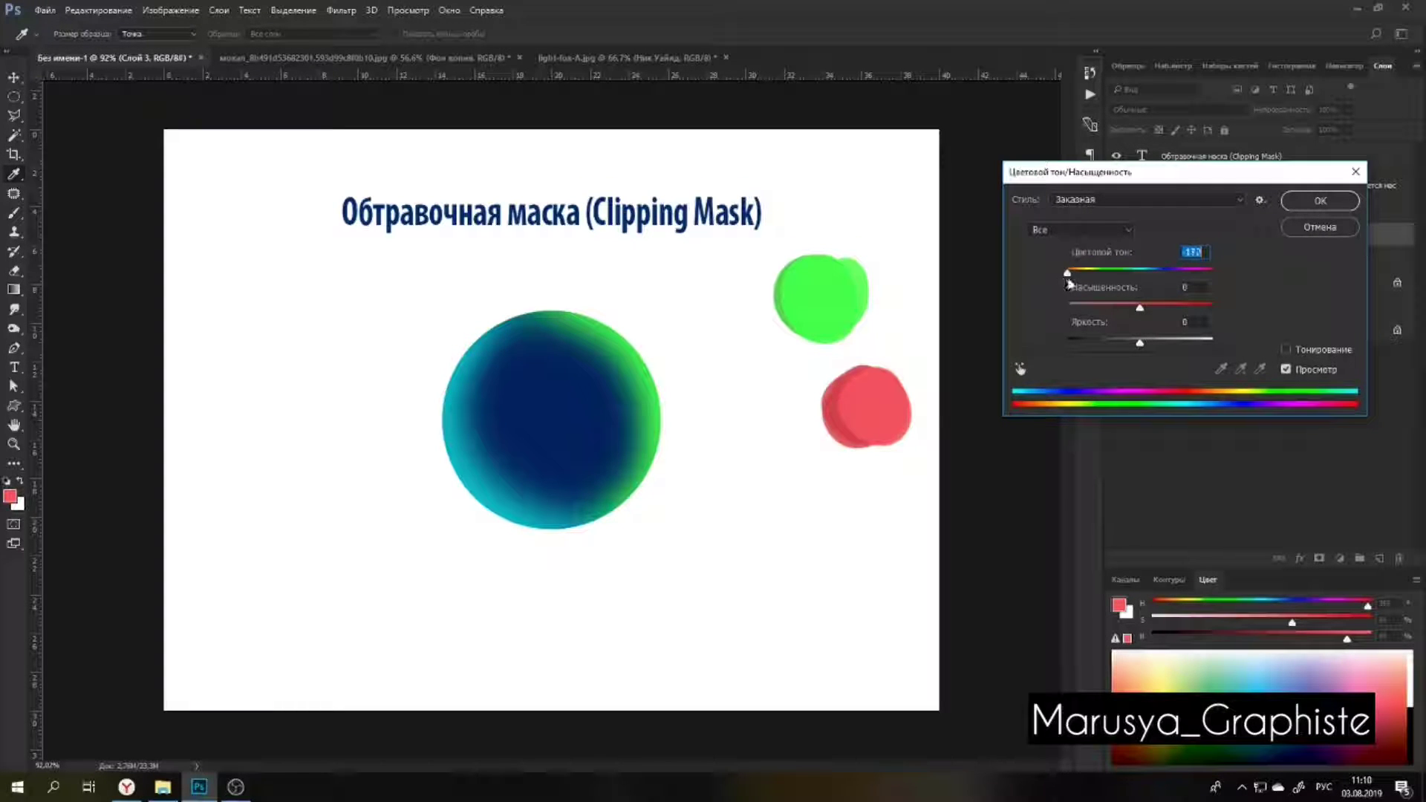
pyautogui.click(1320, 200)
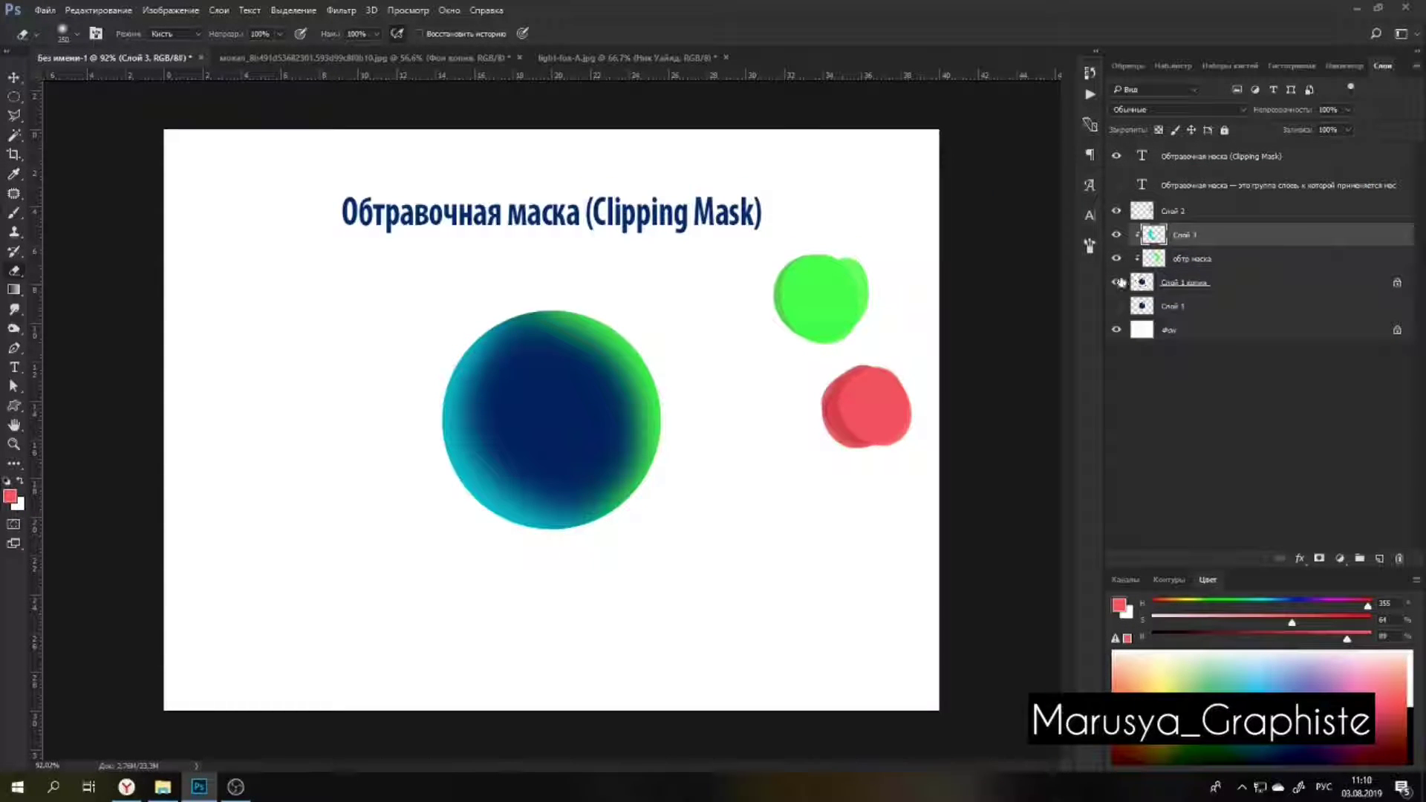
# Hide both clipped glow layers to view the untouched base circle, and show them again.
pyautogui.click(1116, 235)
pyautogui.click(1116, 259)
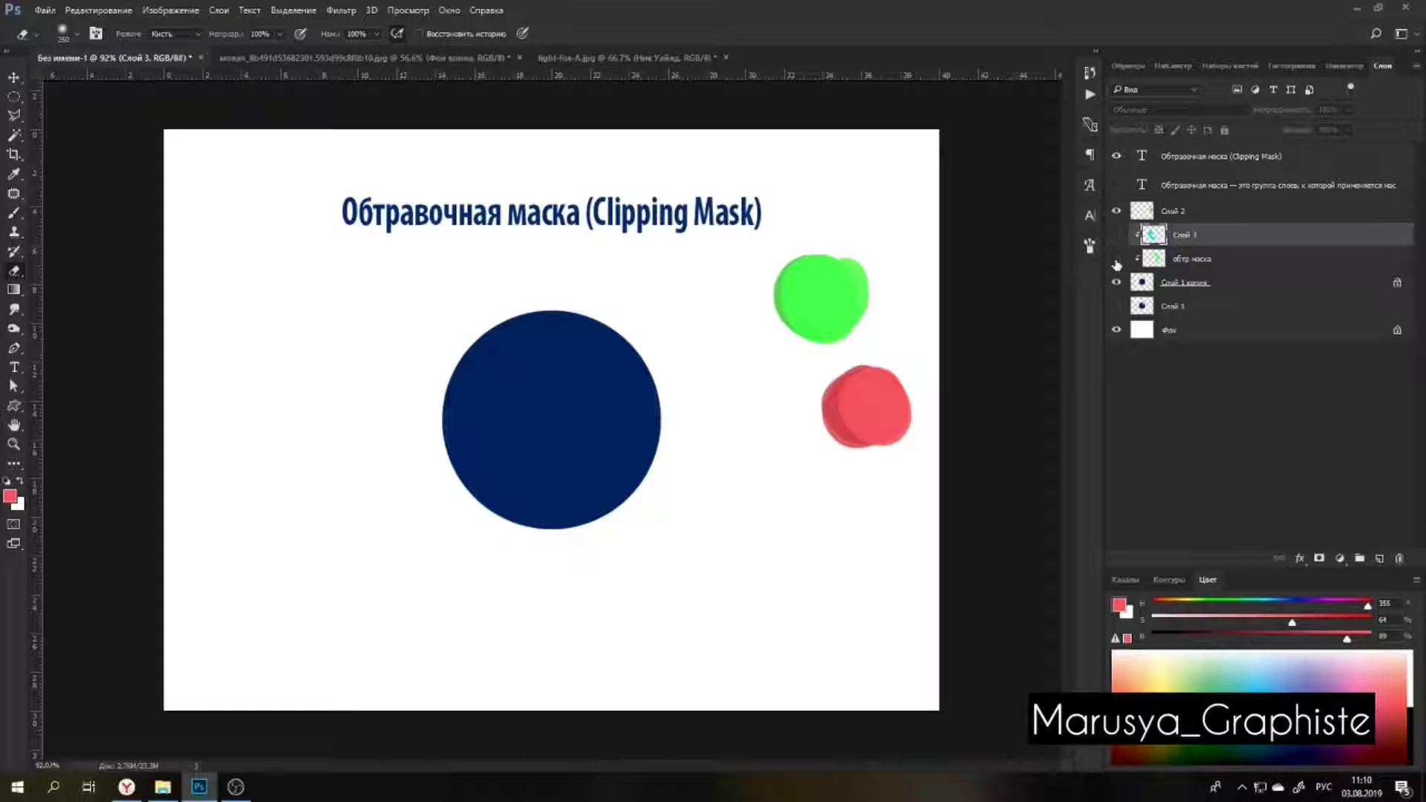
pyautogui.click(1116, 259)
pyautogui.click(1116, 235)
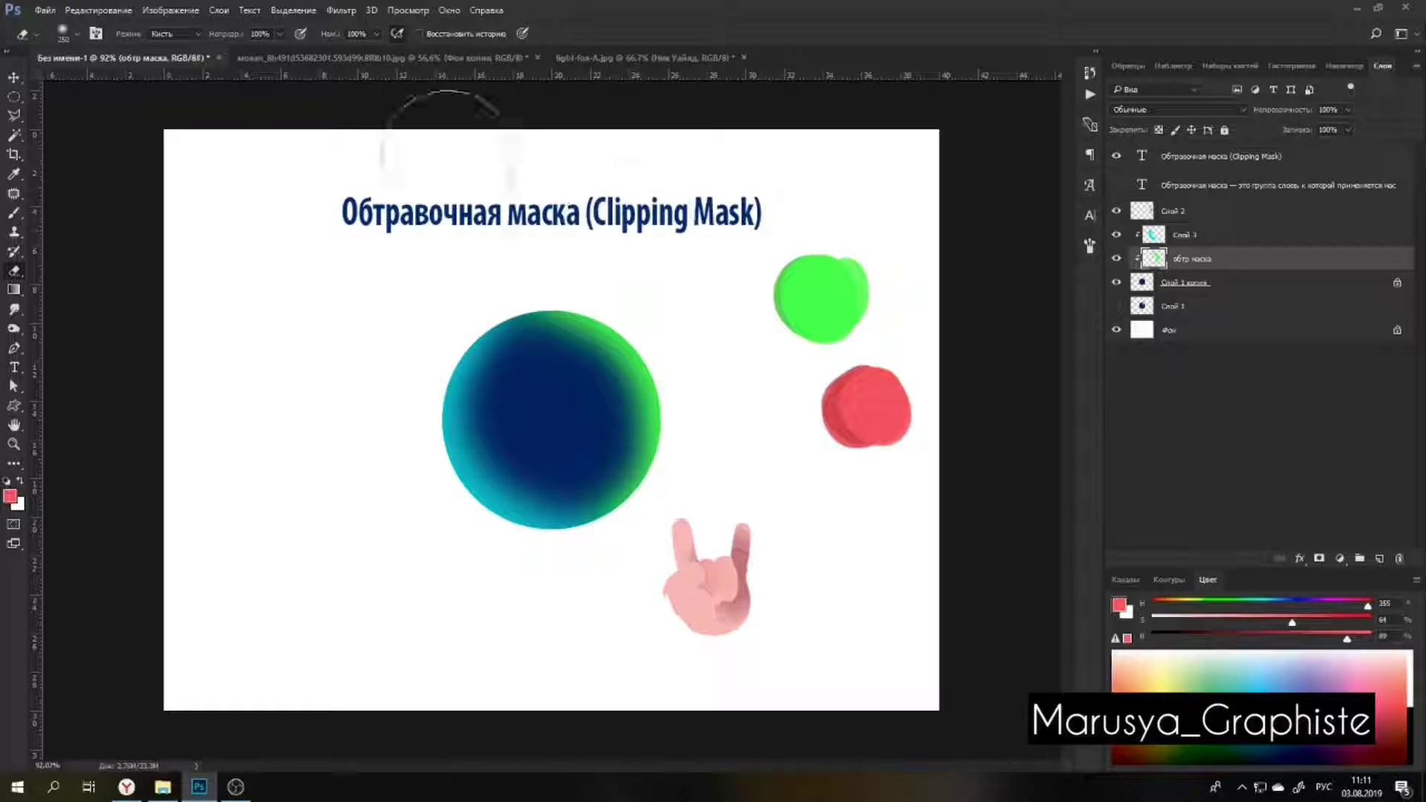
# Switch to the мокап document with the framed beach poster and add a new layer above Фон копия.
pyautogui.click(309, 56)
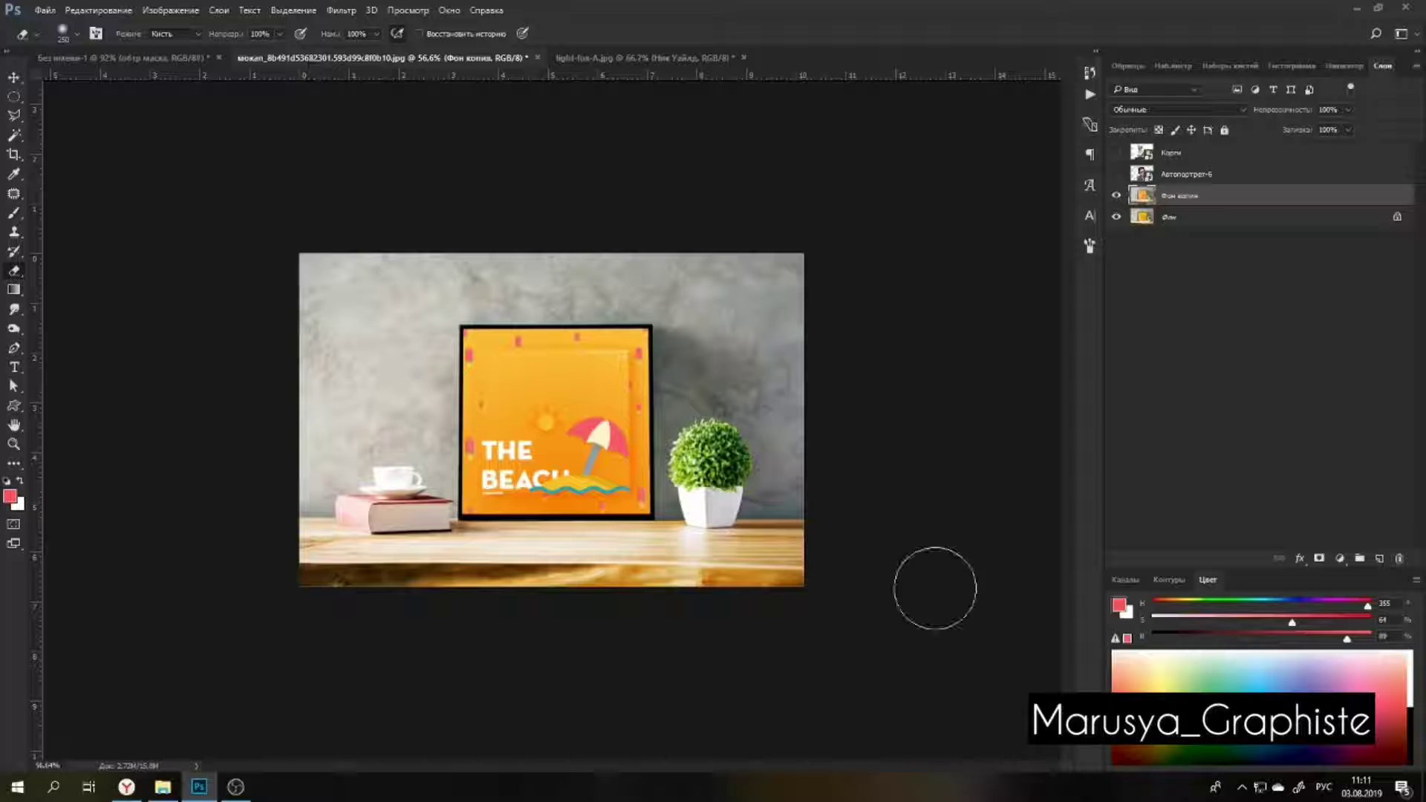
pyautogui.press('z')
pyautogui.moveTo(520, 529); pyautogui.dragTo(604, 530)
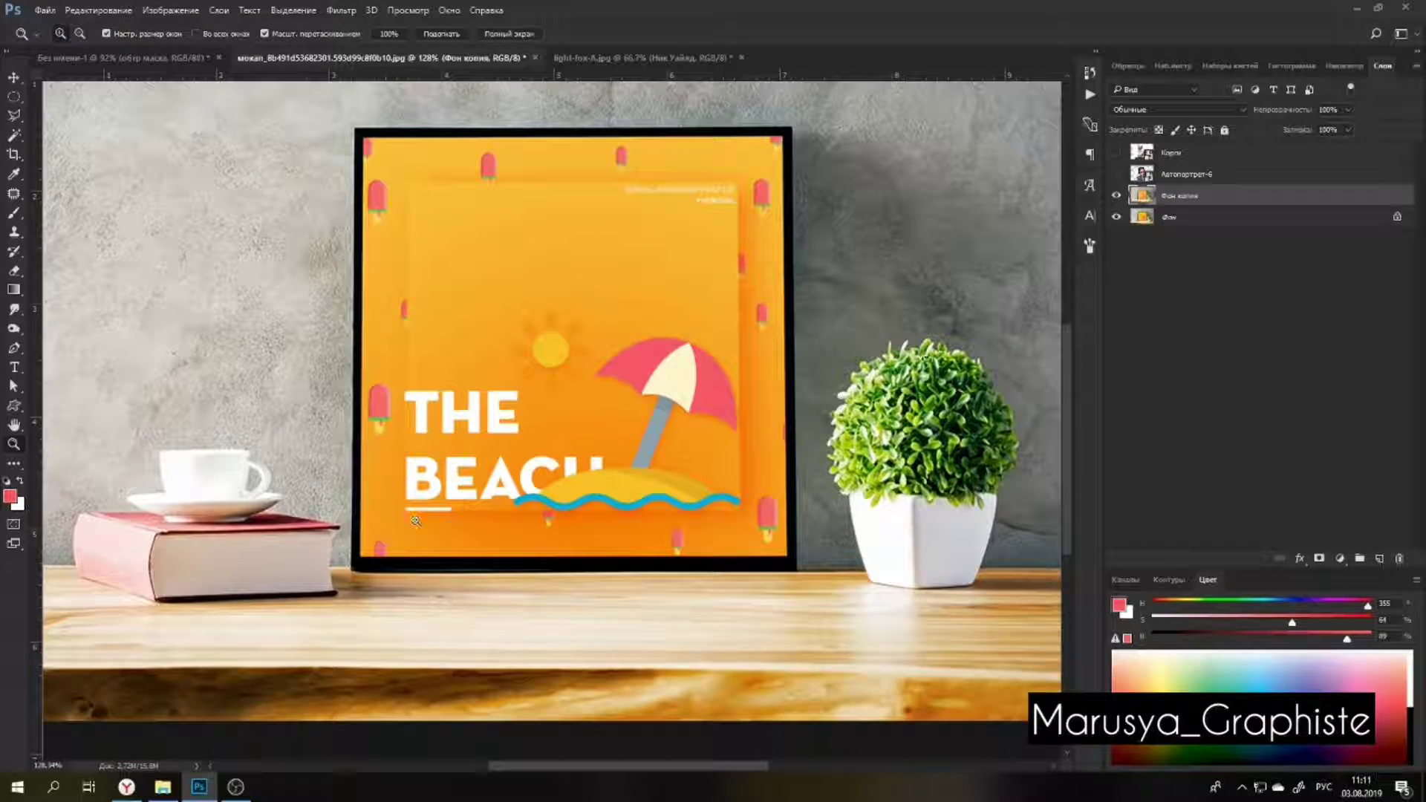
pyautogui.moveTo(793, 283); pyautogui.dragTo(760, 313)
pyautogui.click(506, 367)
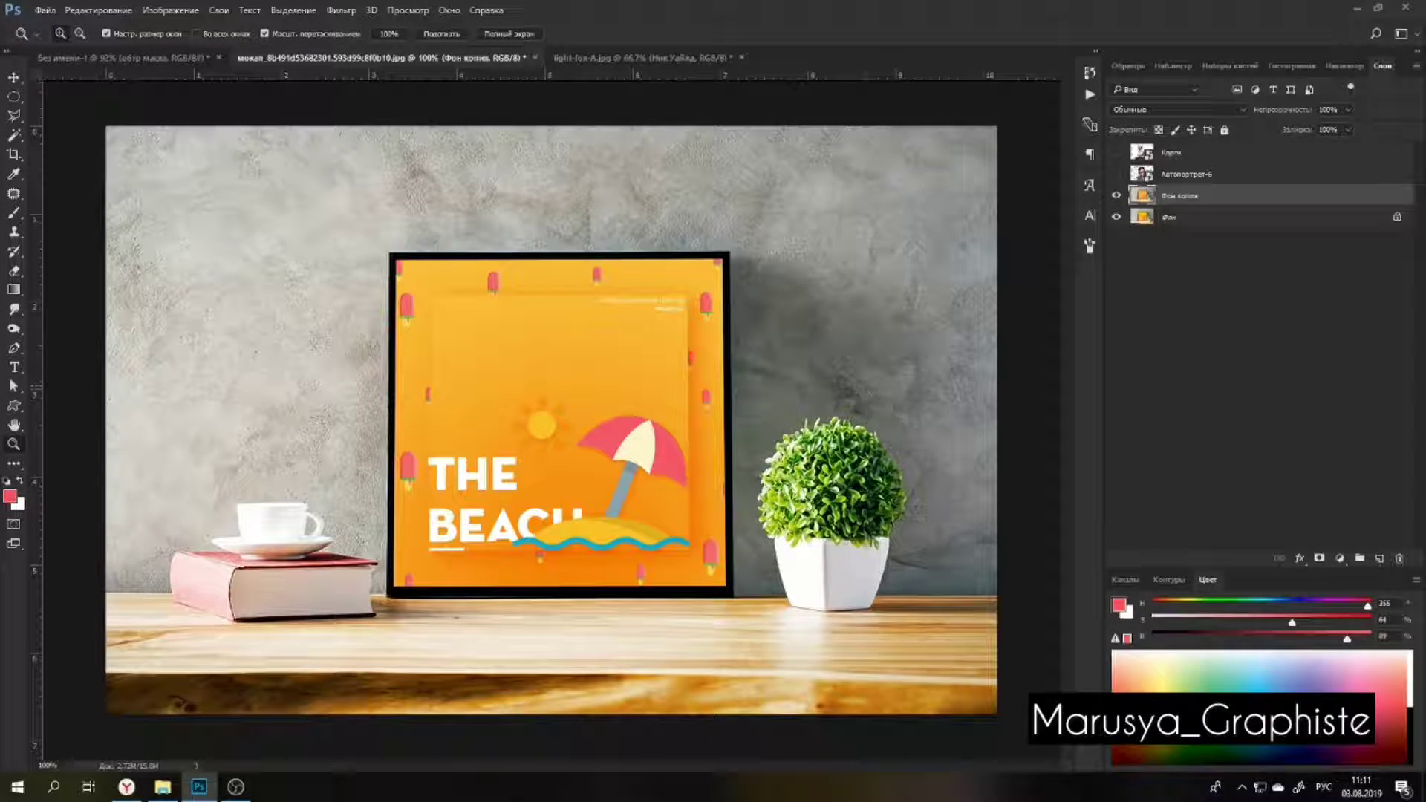
pyautogui.click(1378, 561)
# Select the poster area inside the black frame with the Rectangular Marquee, fill it with white on the new layer and deselect.
pyautogui.press('m')
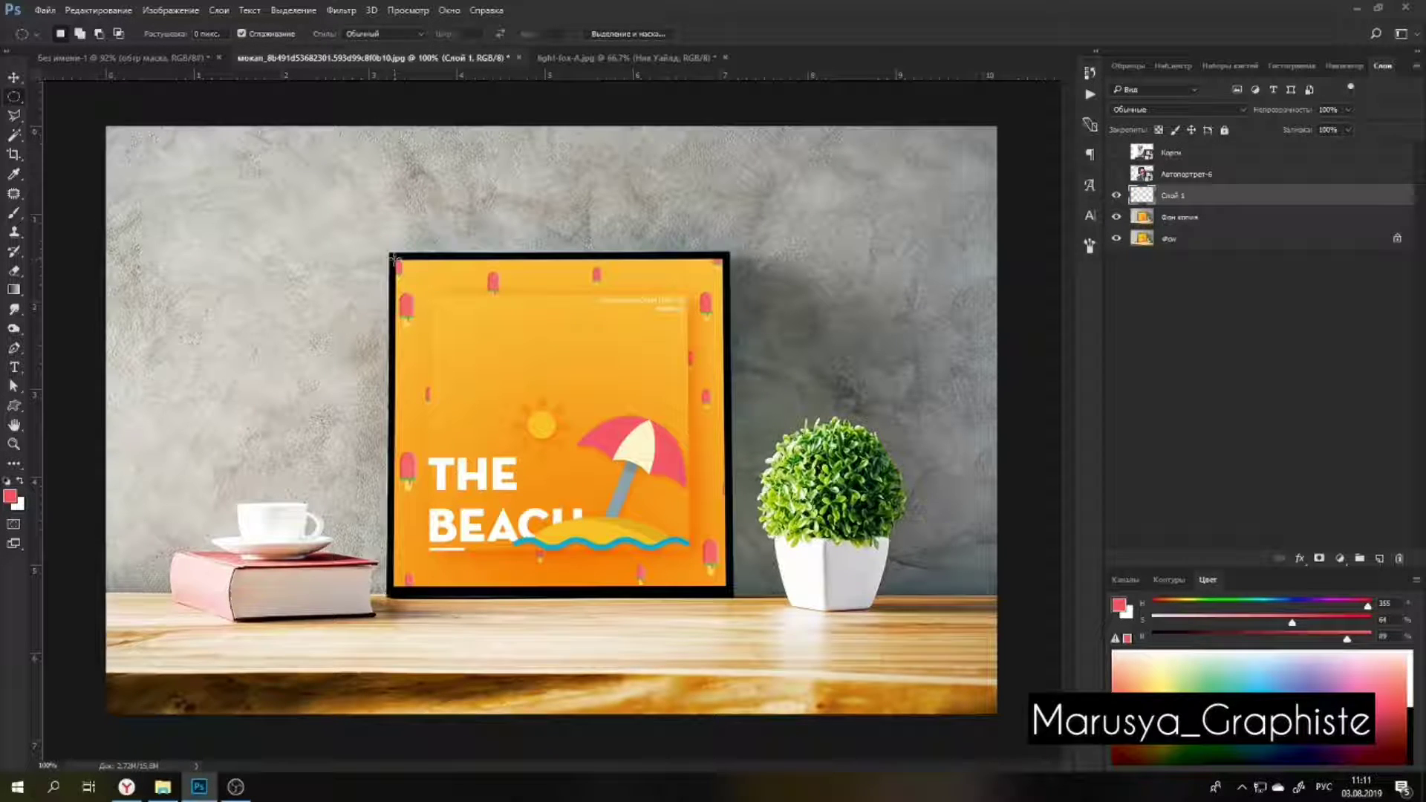
pyautogui.moveTo(395, 258); pyautogui.dragTo(615, 491)
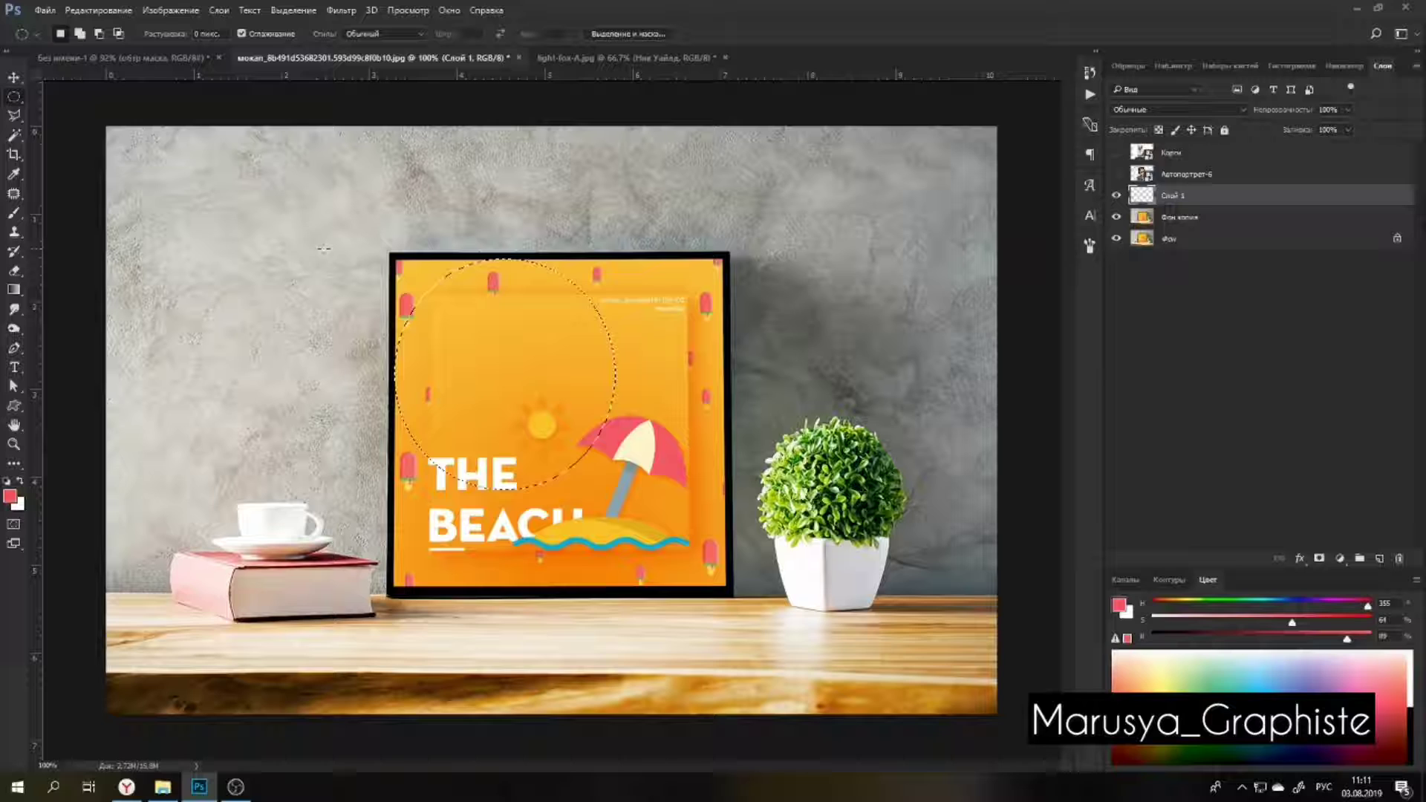
pyautogui.rightClick(12, 98)
pyautogui.click(89, 97)
pyautogui.moveTo(394, 258); pyautogui.dragTo(726, 590)
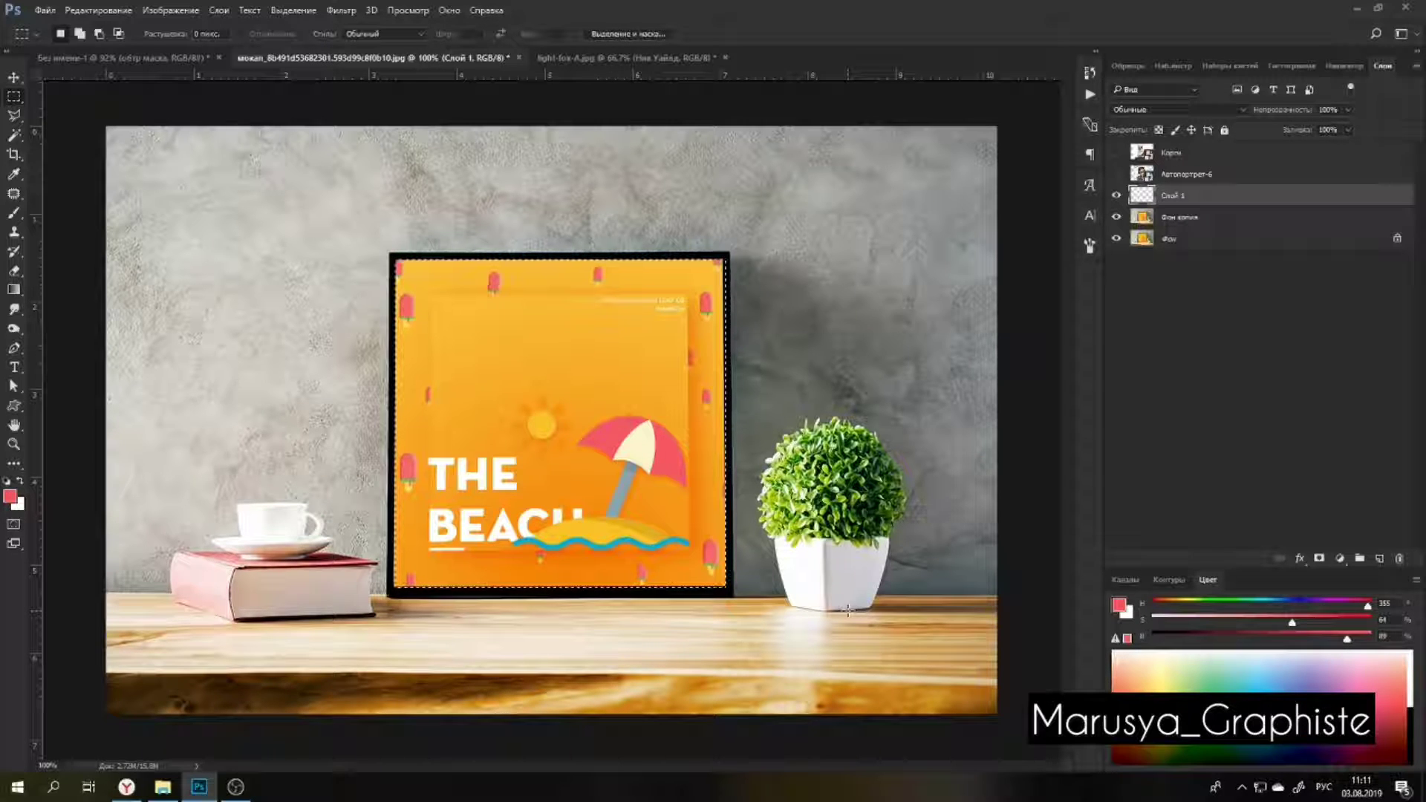
pyautogui.hotkey('ctrl', 'BackSpace')
pyautogui.hotkey('ctrl', 'd')
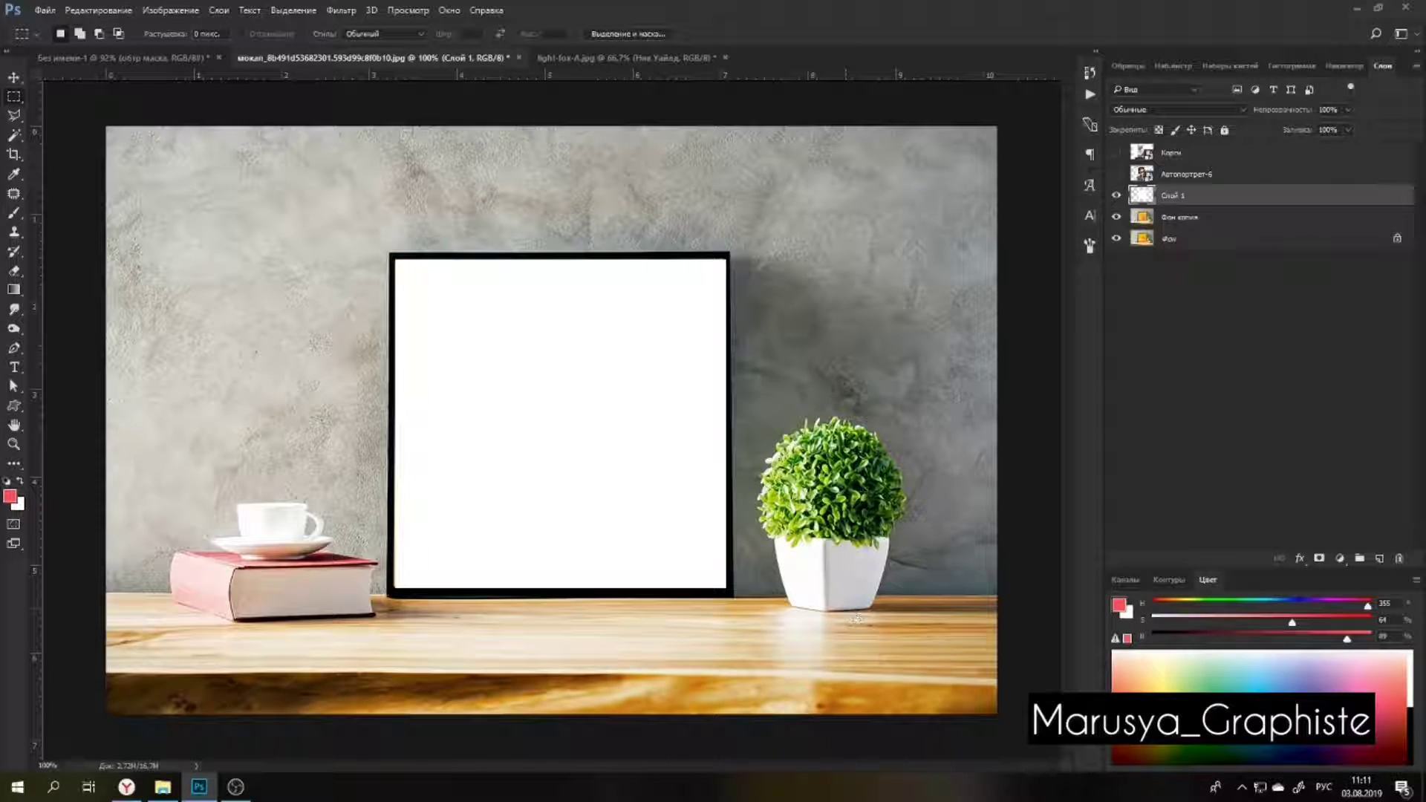
# Trim the overhanging strip along the white fill's right edge using a Polygonal Lasso selection, and deselect.
pyautogui.press('l')
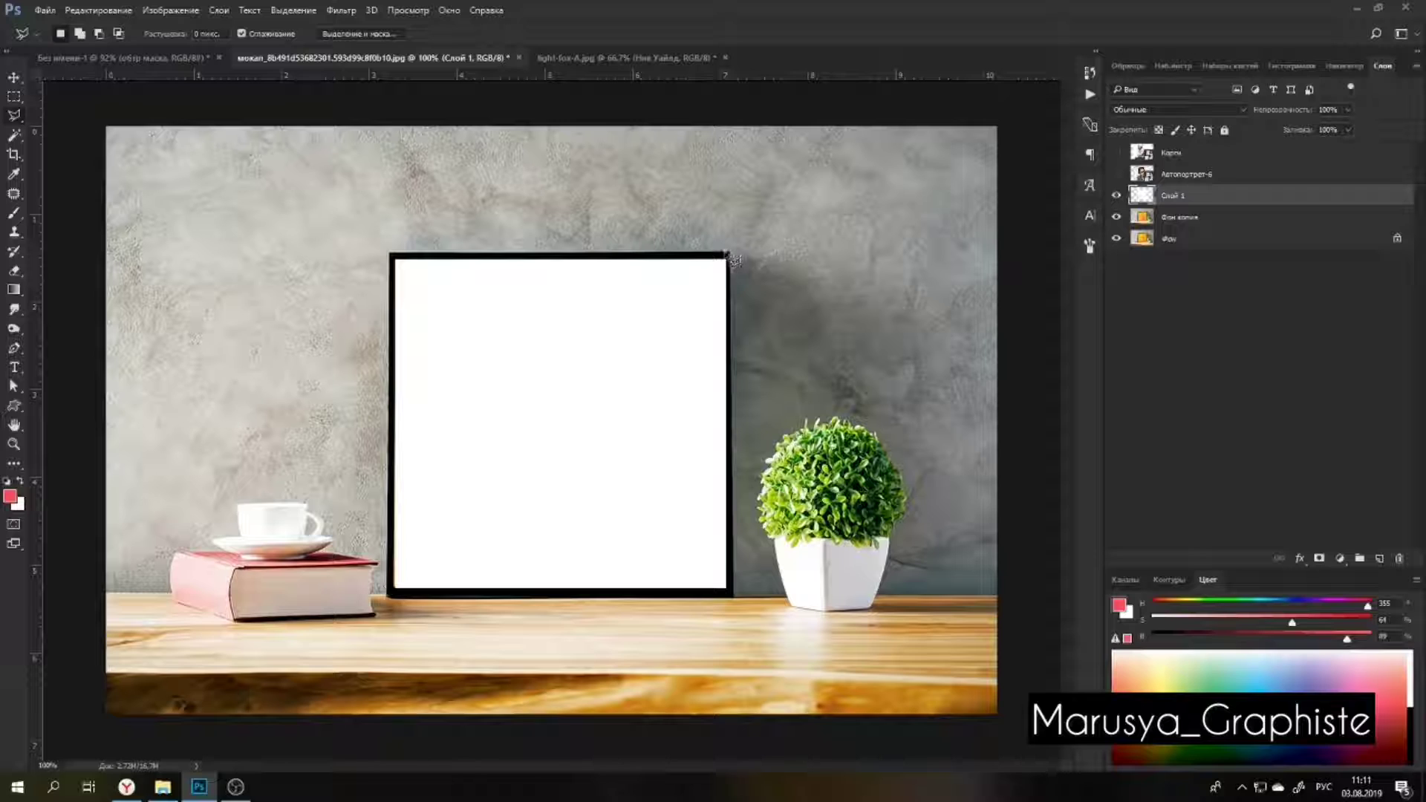
pyautogui.click(726, 254)
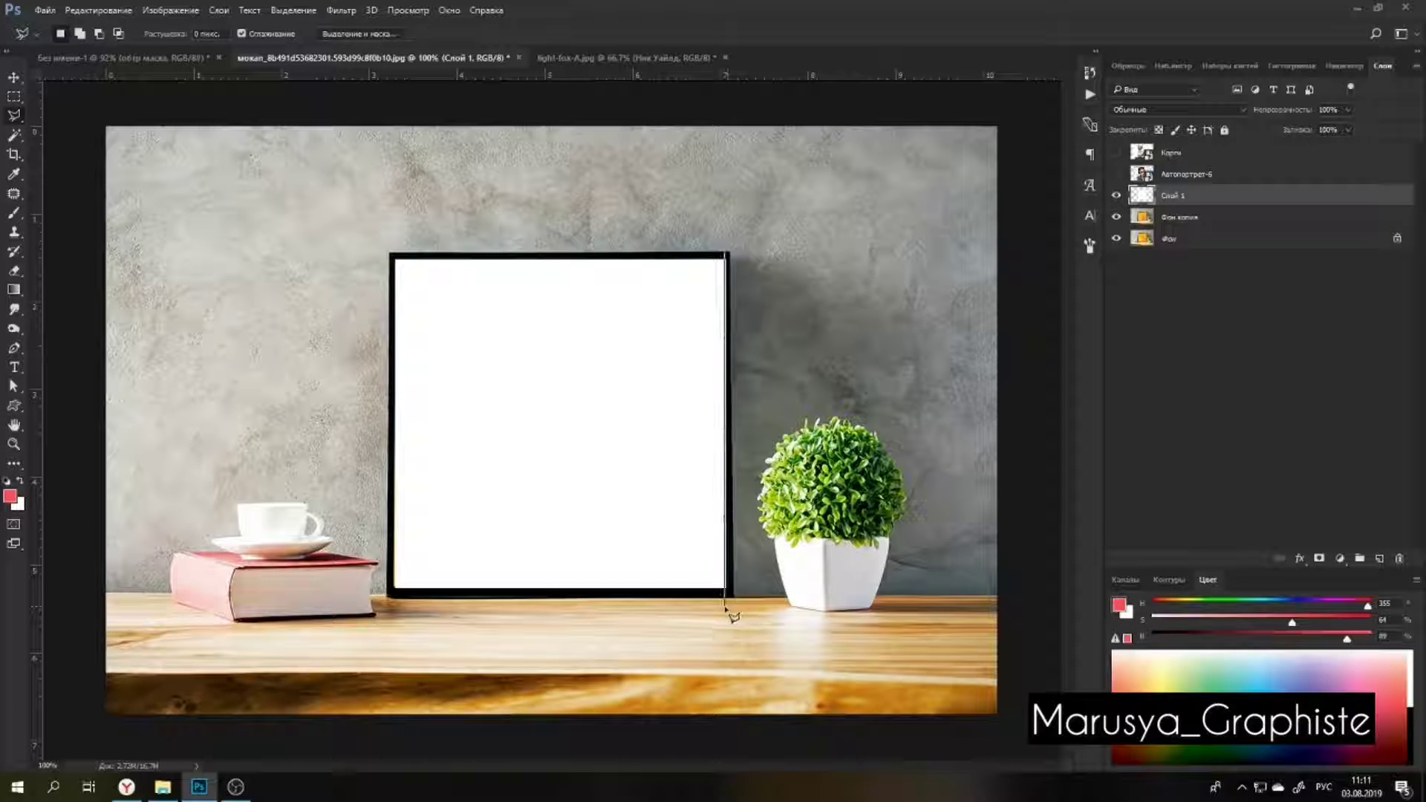
pyautogui.click(820, 305)
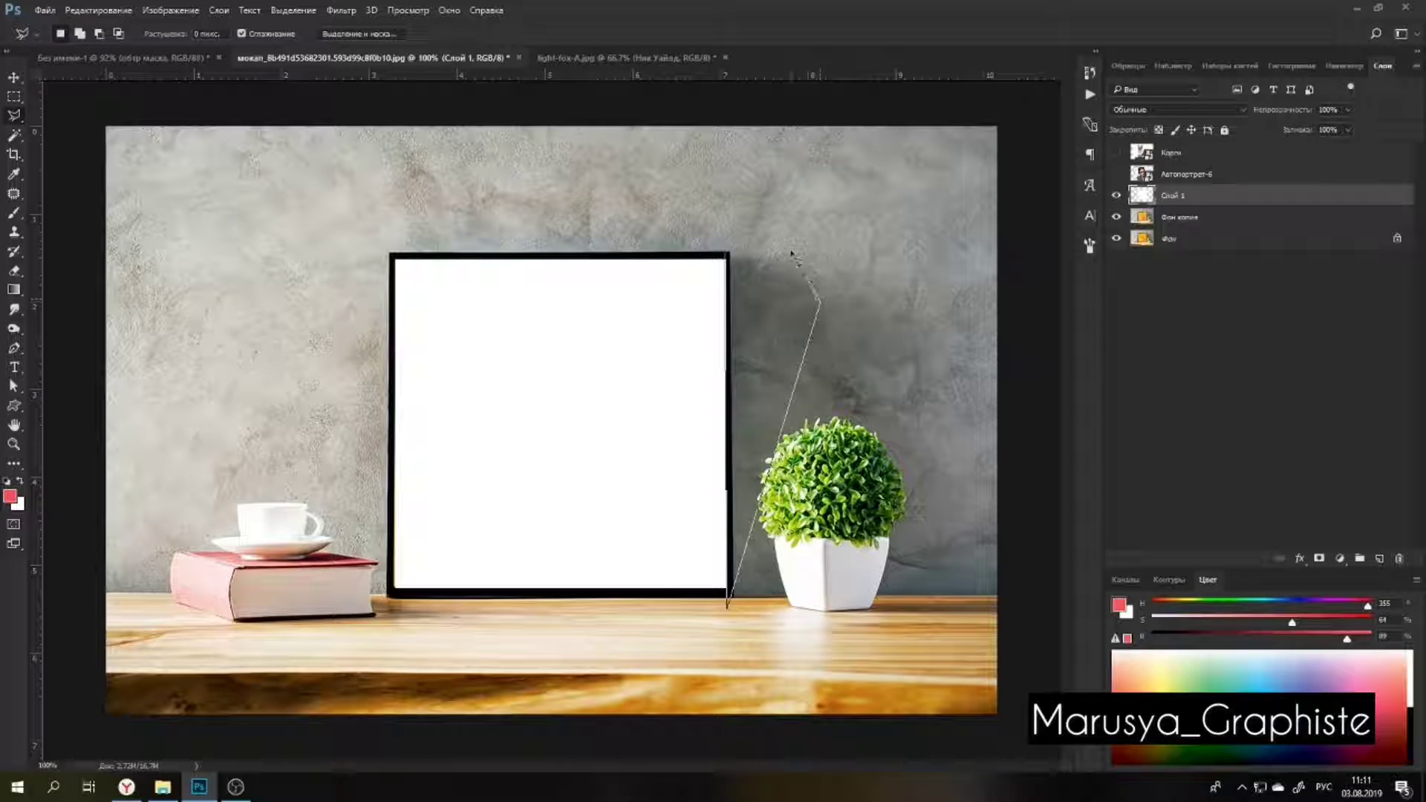
pyautogui.doubleClick(793, 253)
pyautogui.press('Delete')
pyautogui.hotkey('ctrl', 'd')
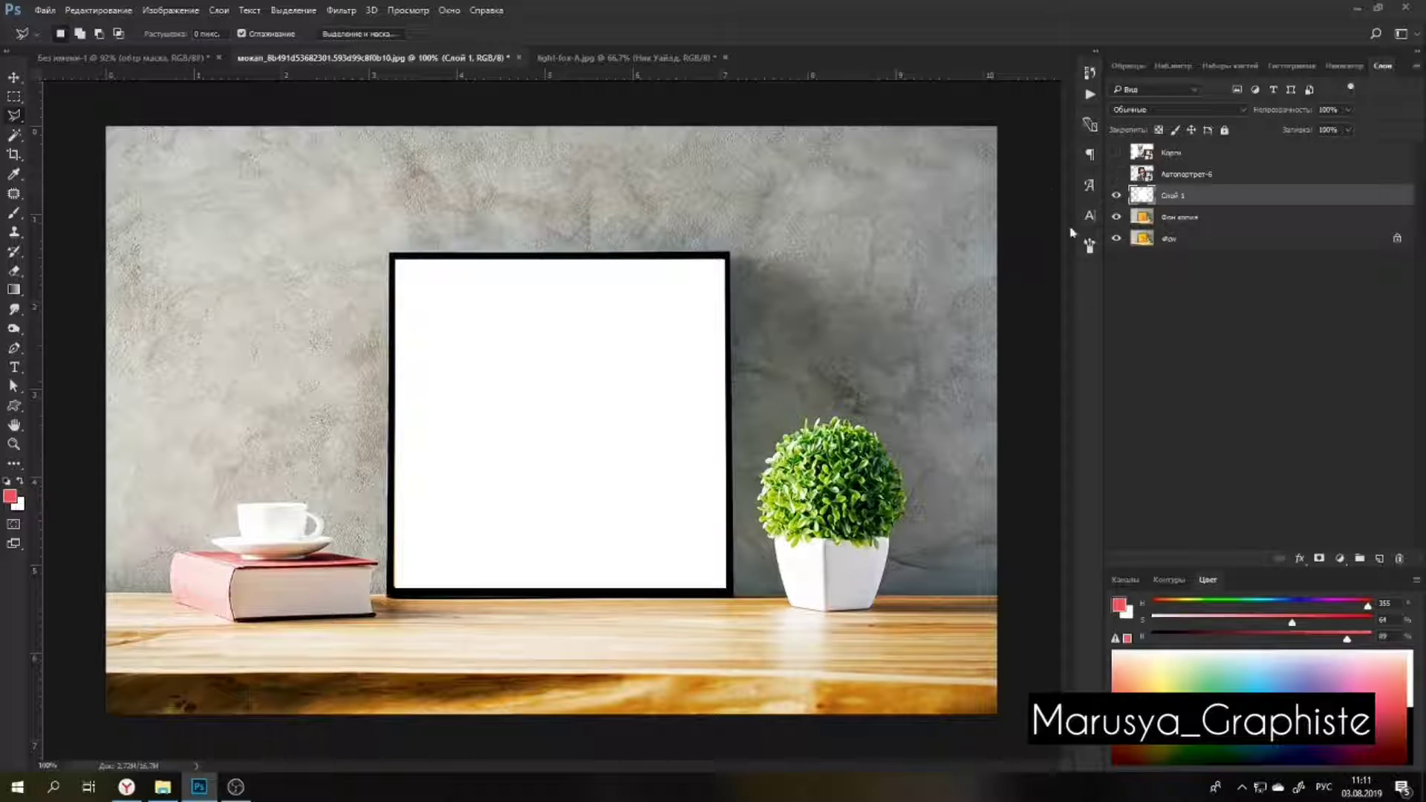
# Add the text "Базовый слой" over the white area inside the black frame.
pyautogui.press('t')
pyautogui.click(487, 445)
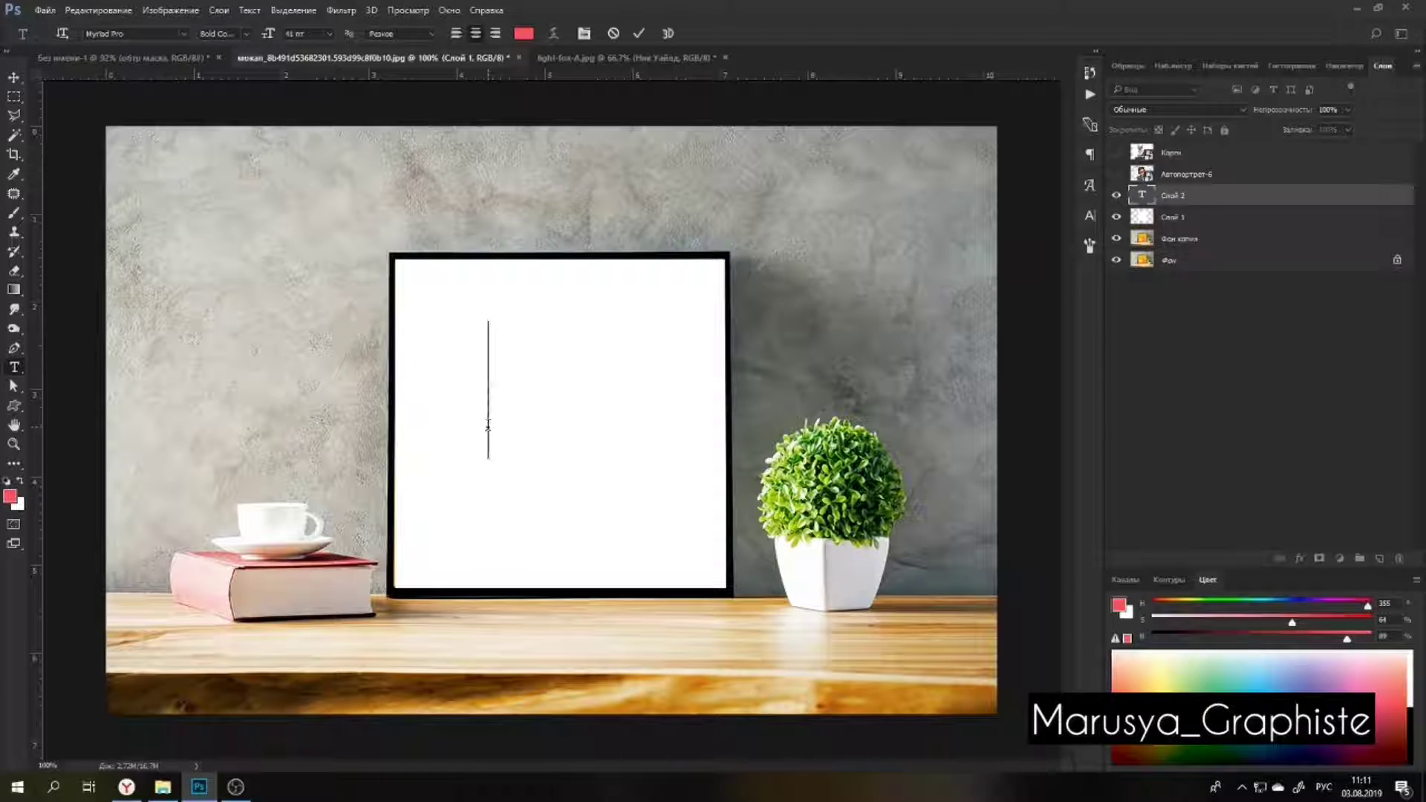
pyautogui.write('Бв')
pyautogui.press('BackSpace')
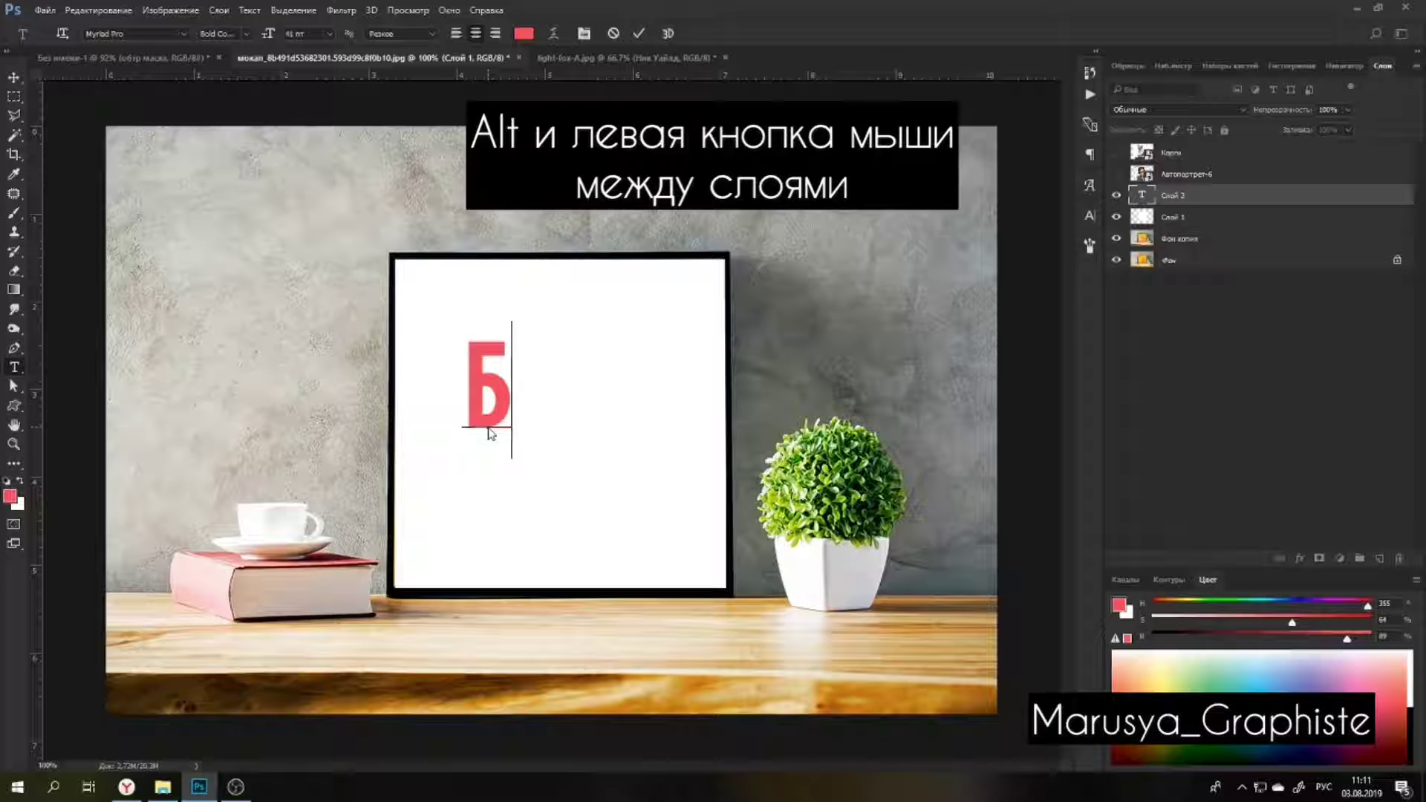
pyautogui.write('азовый слон')
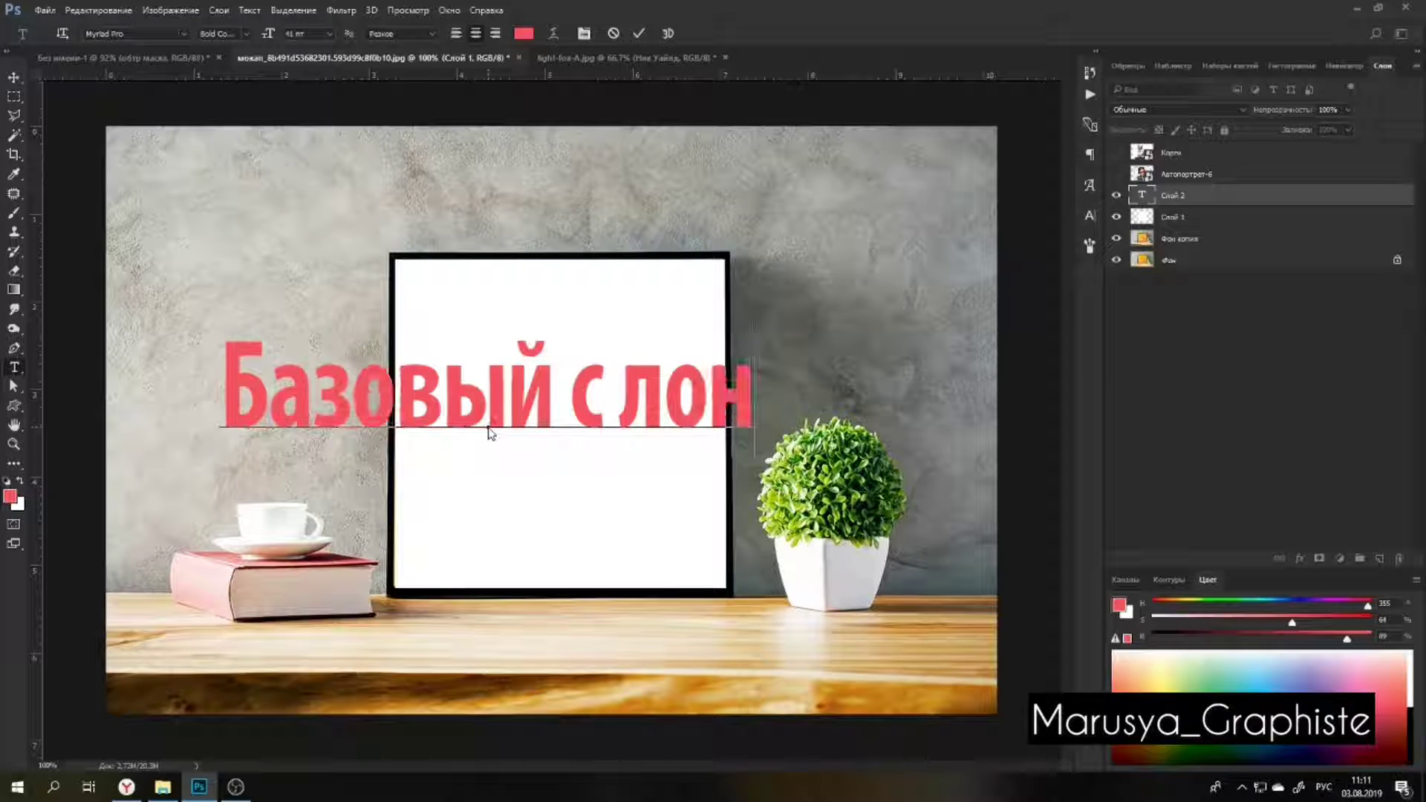
pyautogui.press('BackSpace')
pyautogui.write('й')
# Reduce the font size of the whole caption to roughly half and commit the text.
pyautogui.hotkey('ctrl', 'a')
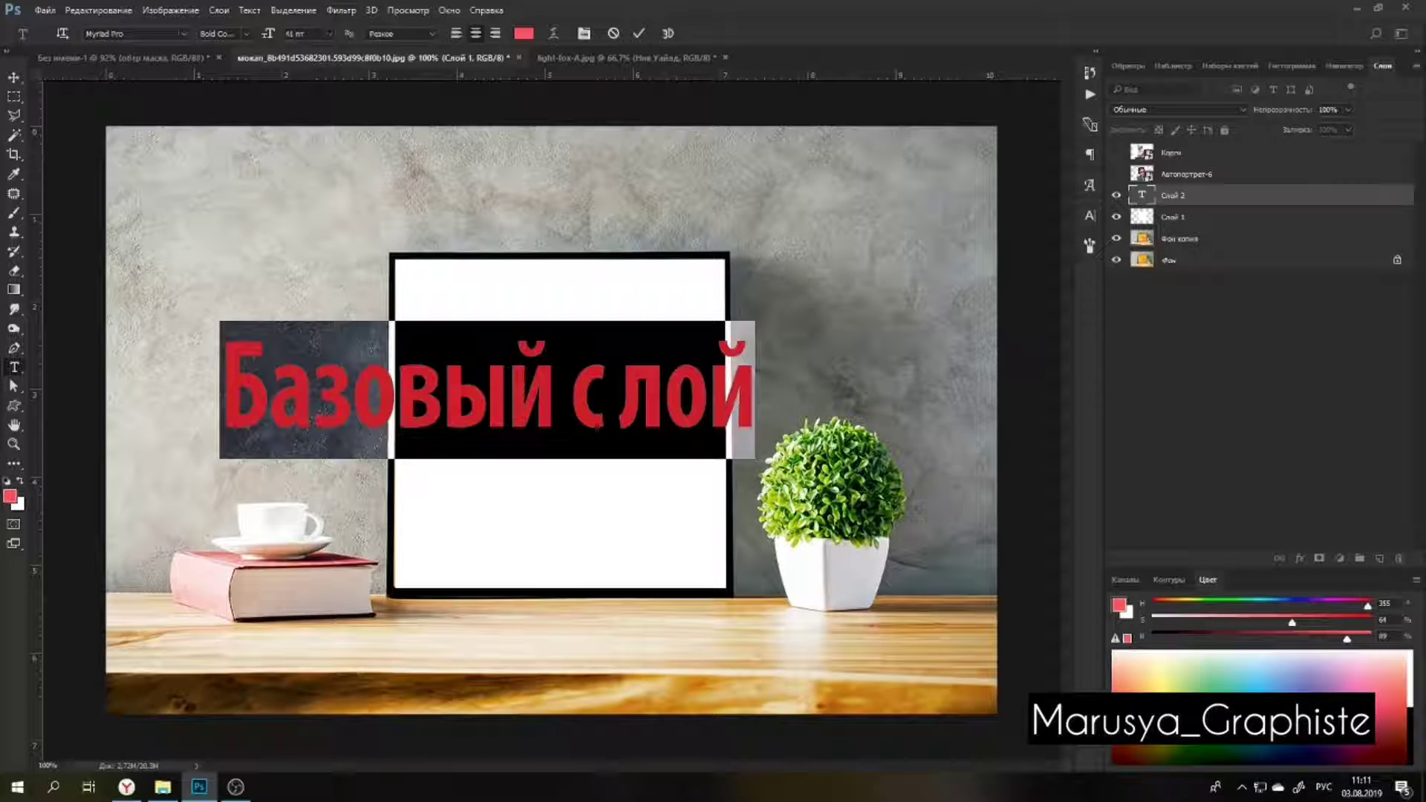
pyautogui.click(301, 34)
pyautogui.scroll(-20, 301, 34)
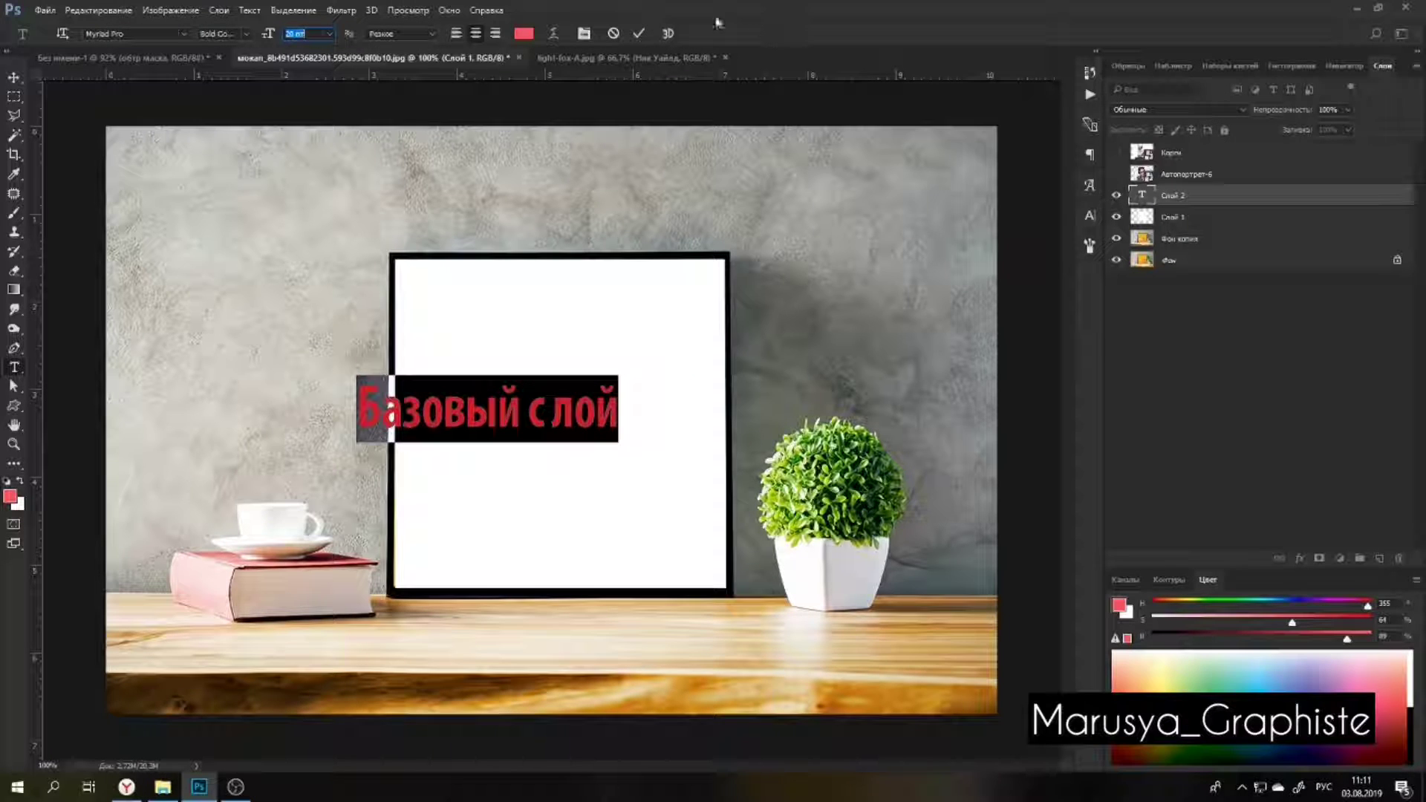
pyautogui.click(638, 35)
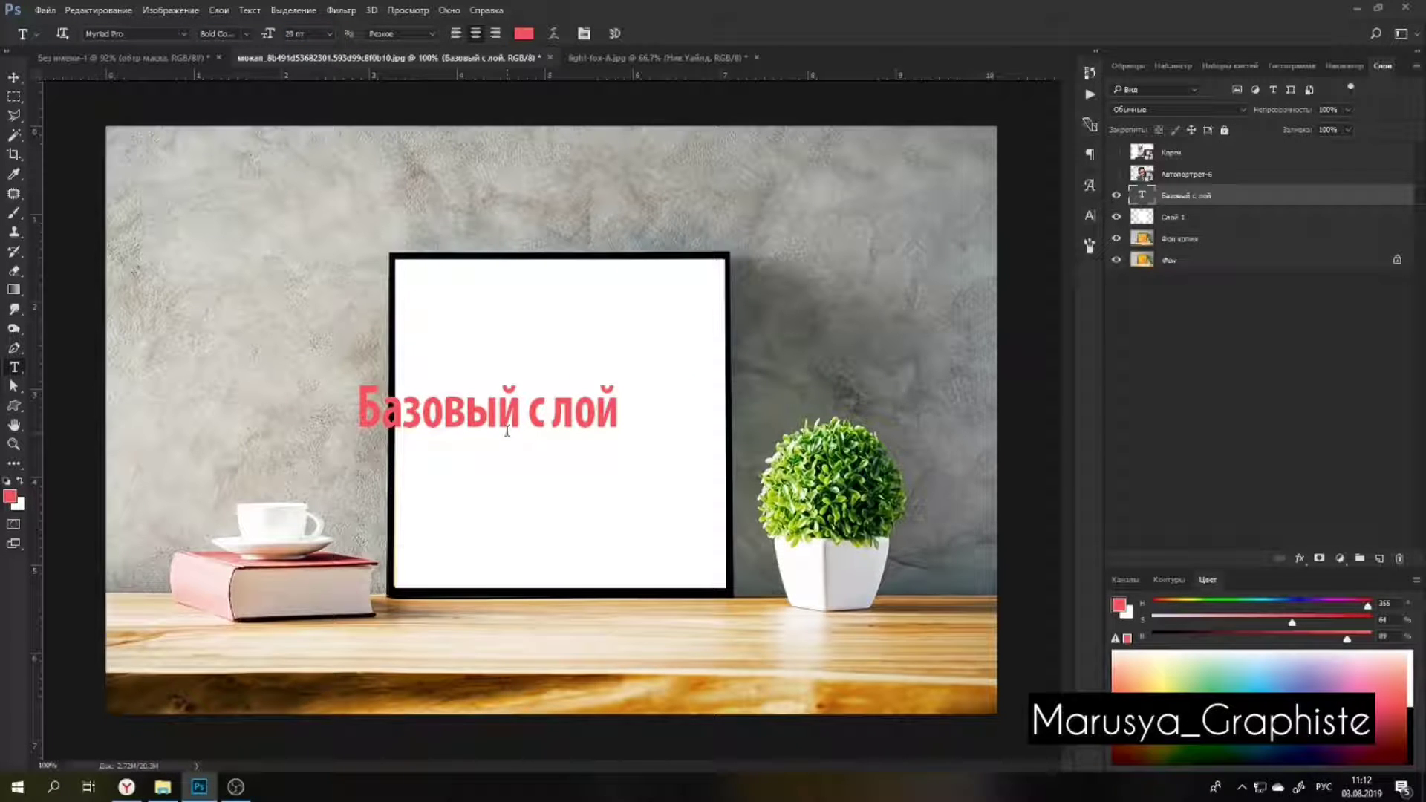
# Centre the caption inside the frame and remove the stray gap after the "с" in "слой".
pyautogui.press('v')
pyautogui.moveTo(490, 417); pyautogui.dragTo(558, 430)
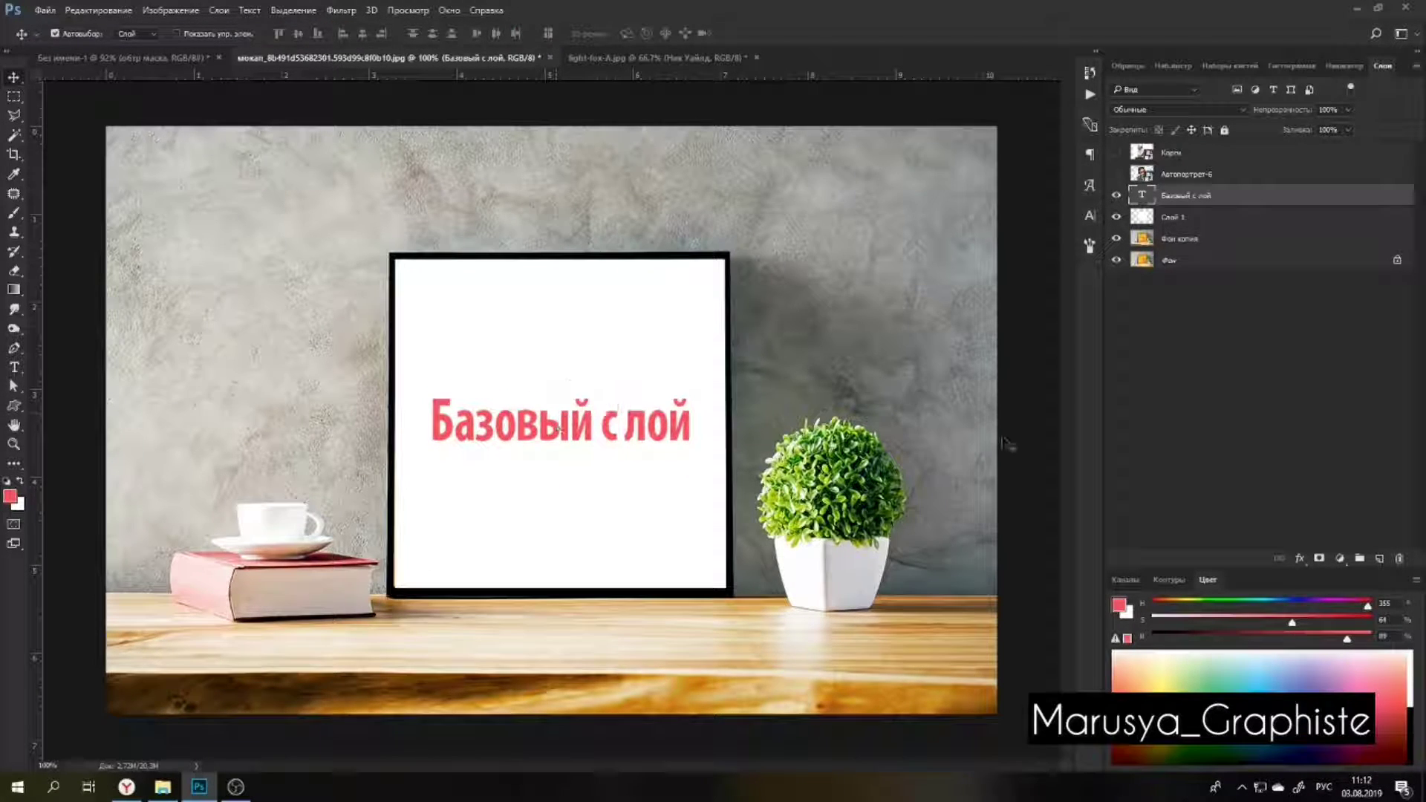
pyautogui.press('t')
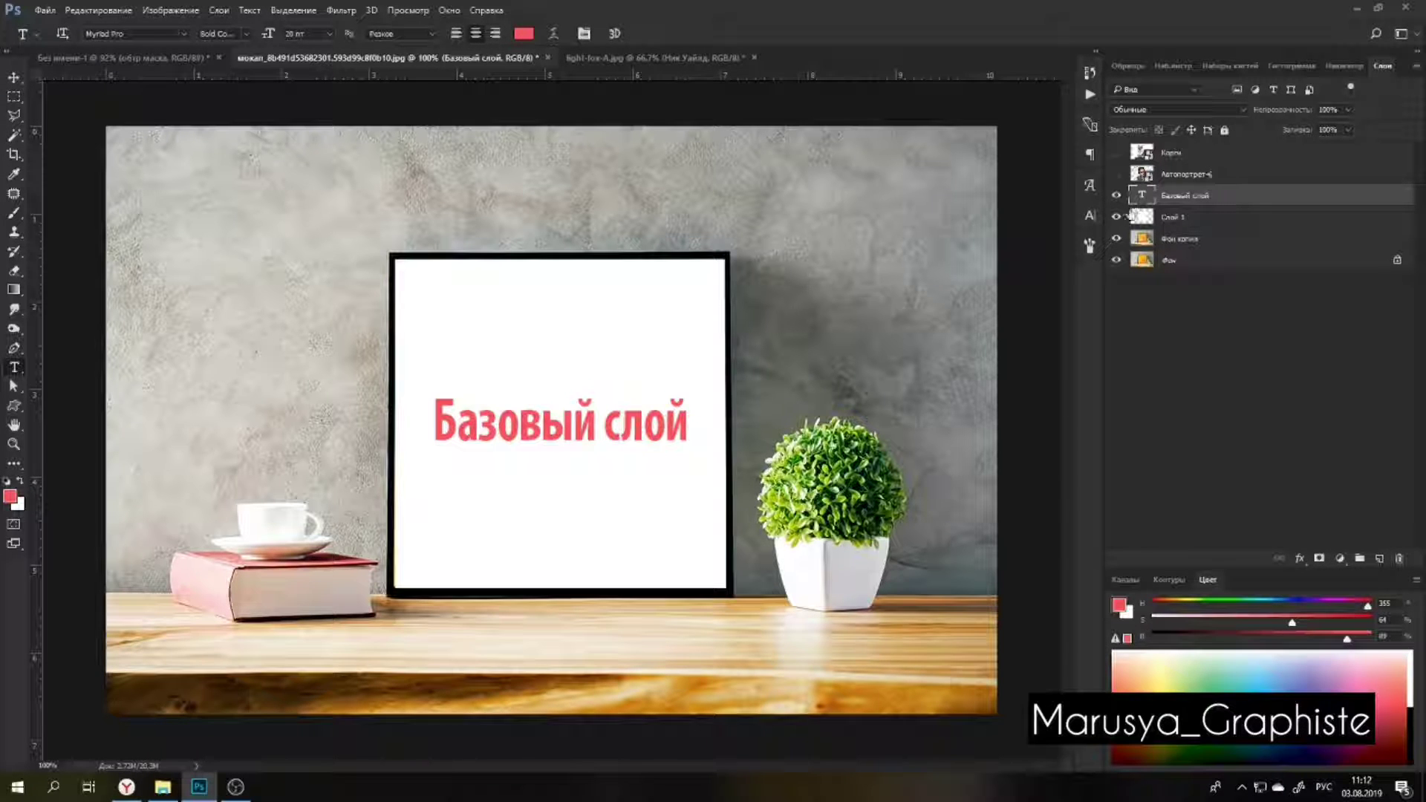
# Hide the caption layer, show the Корги layer, and place it directly above Слой 1 as a clipping mask.
pyautogui.click(1116, 195)
pyautogui.click(1117, 152)
pyautogui.moveTo(1183, 154); pyautogui.dragTo(1182, 208)
pyautogui.keyDown('alt'); pyautogui.click(1186, 206); pyautogui.keyUp('alt')
# Scale the clipped Корги image proportionally to 10.17% and move it down to the frame's lower edge.
pyautogui.hotkey('ctrl', 't')
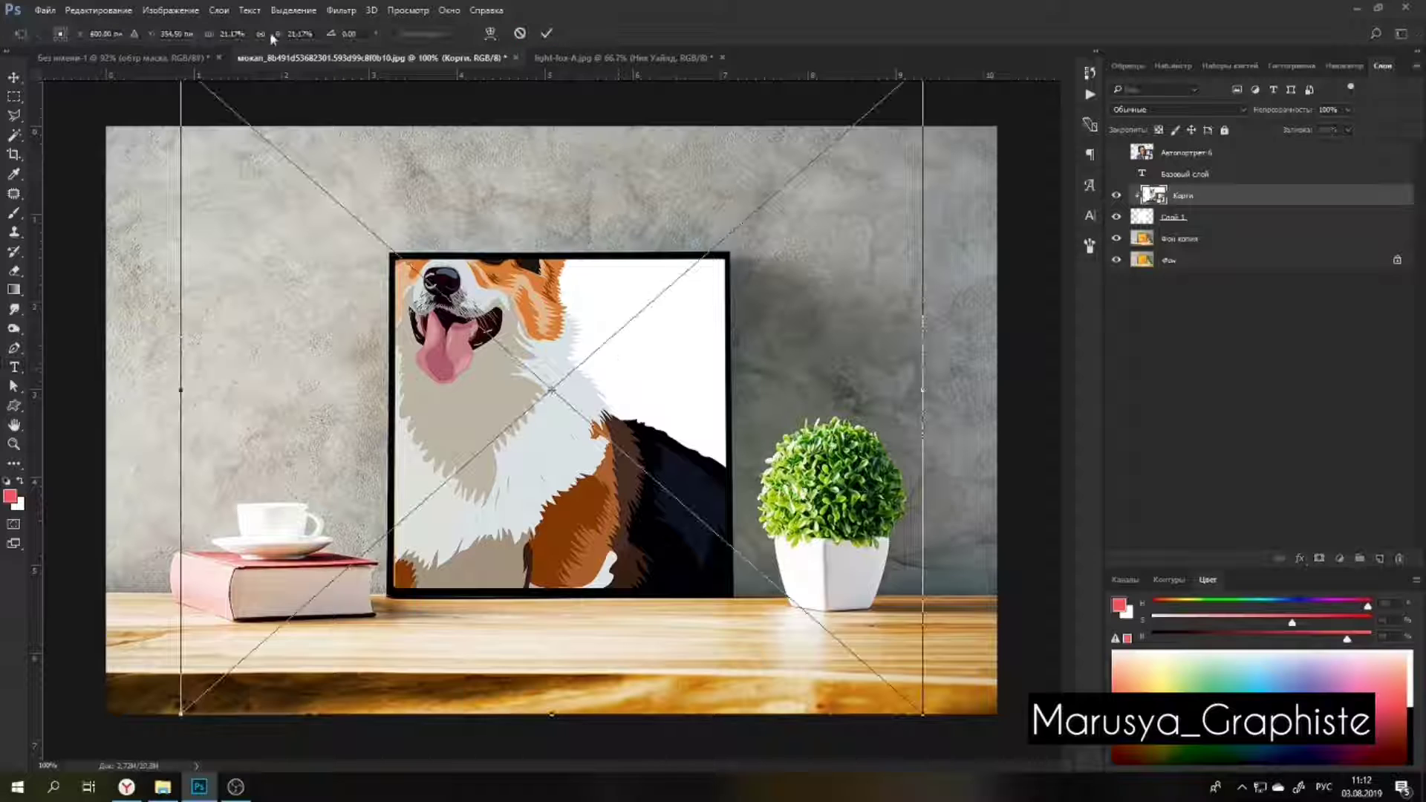
pyautogui.moveTo(279, 34); pyautogui.dragTo(279, 34)
pyautogui.click(260, 34)
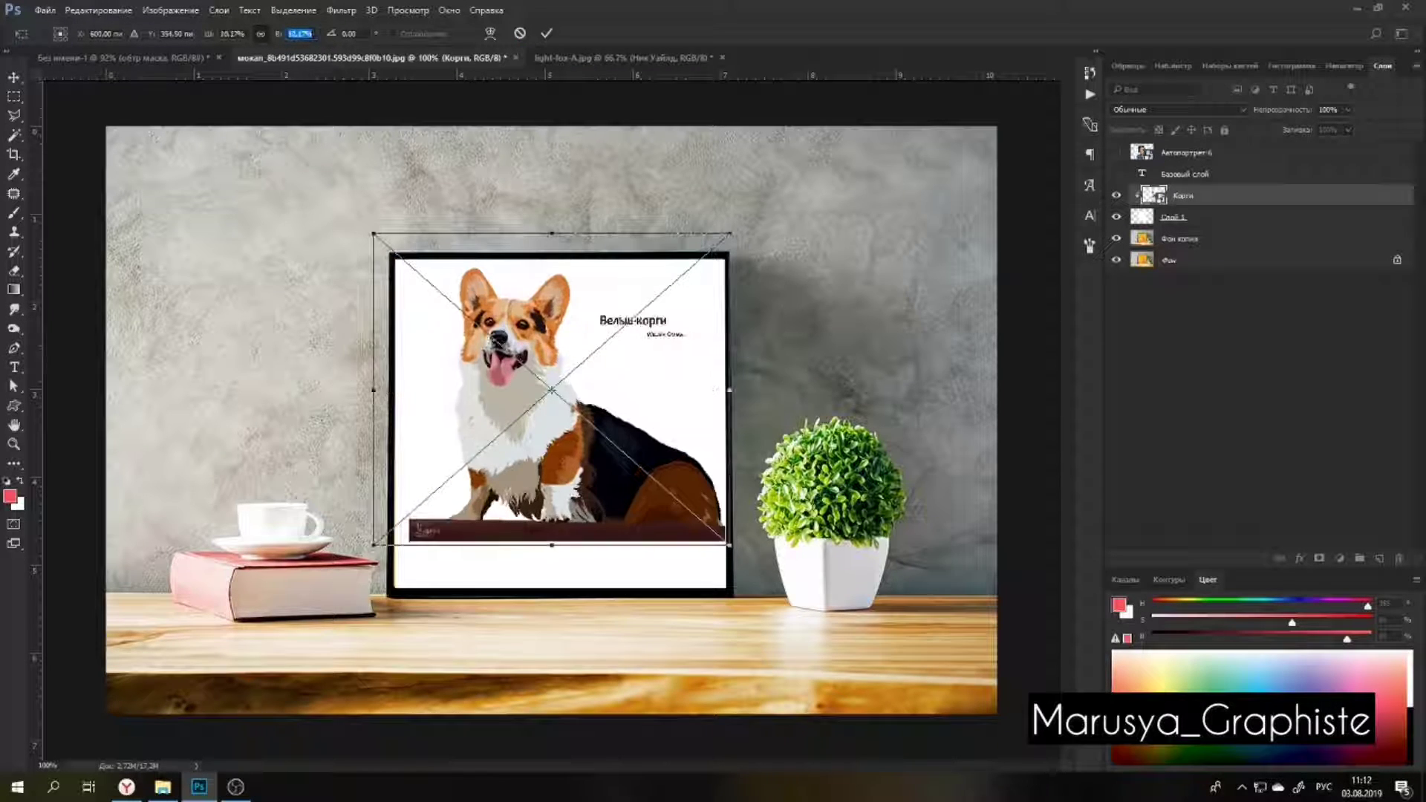
pyautogui.click(546, 33)
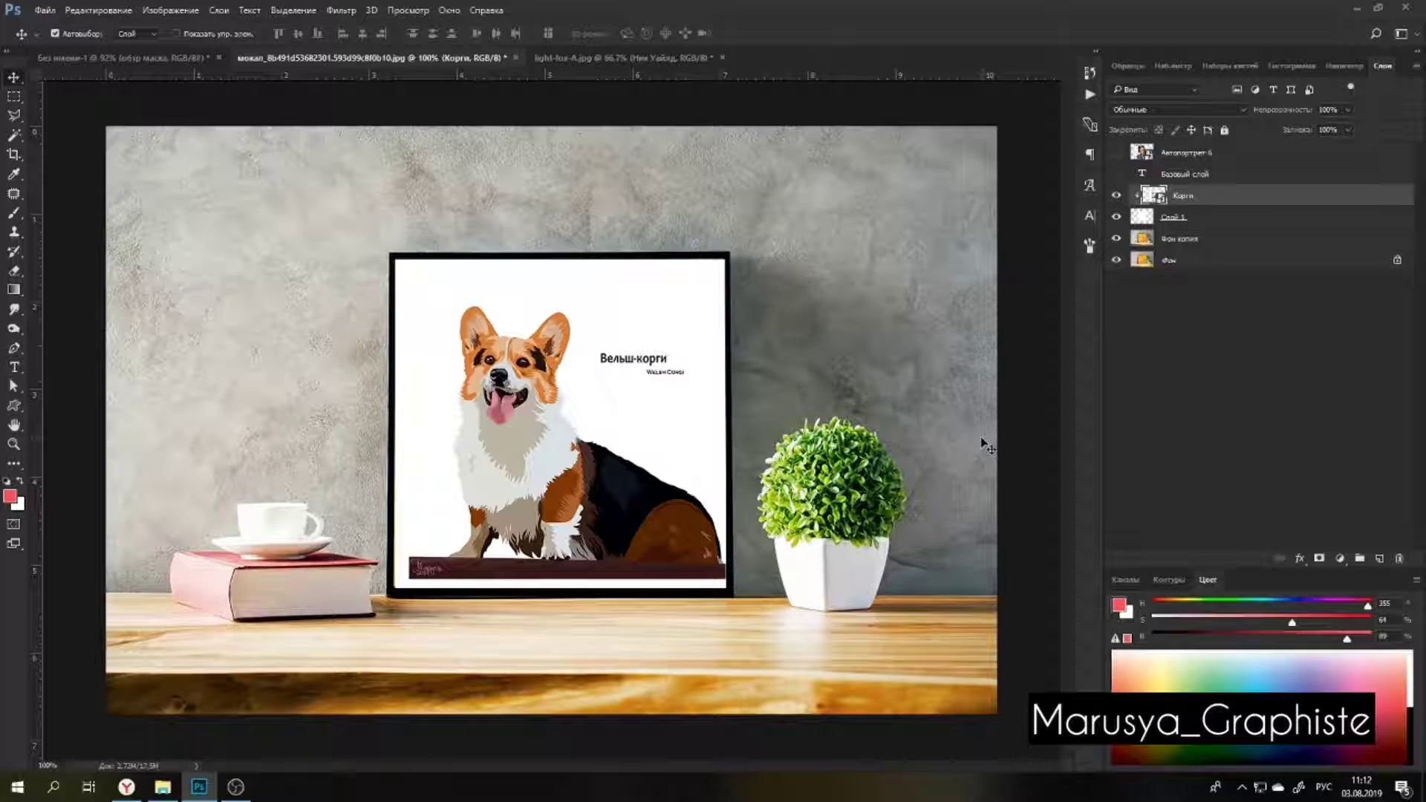
pyautogui.moveTo(682, 551); pyautogui.dragTo(684, 560)
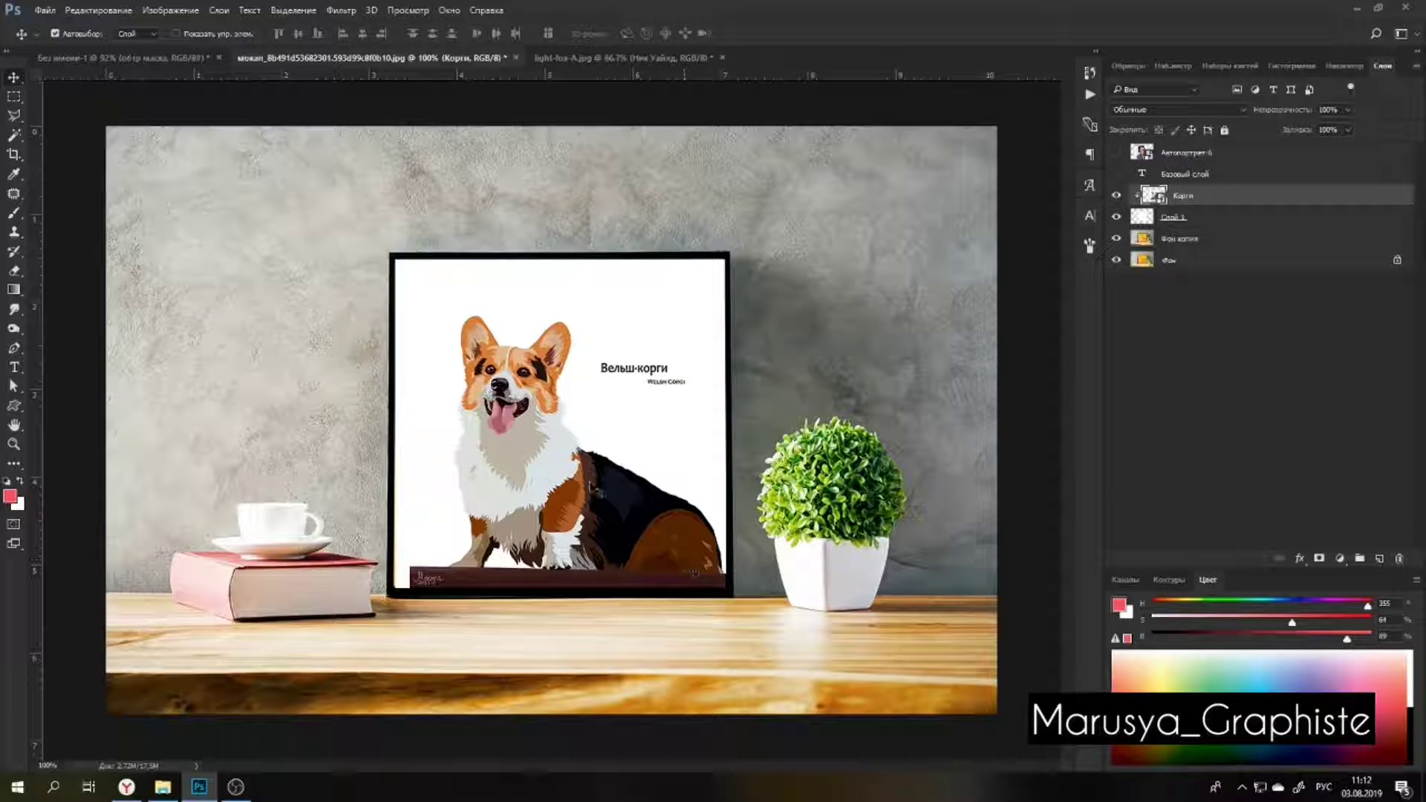
# Switch to the light-fox-A.jpg document and add a new layer above Фон.
pyautogui.click(570, 59)
pyautogui.click(1171, 187)
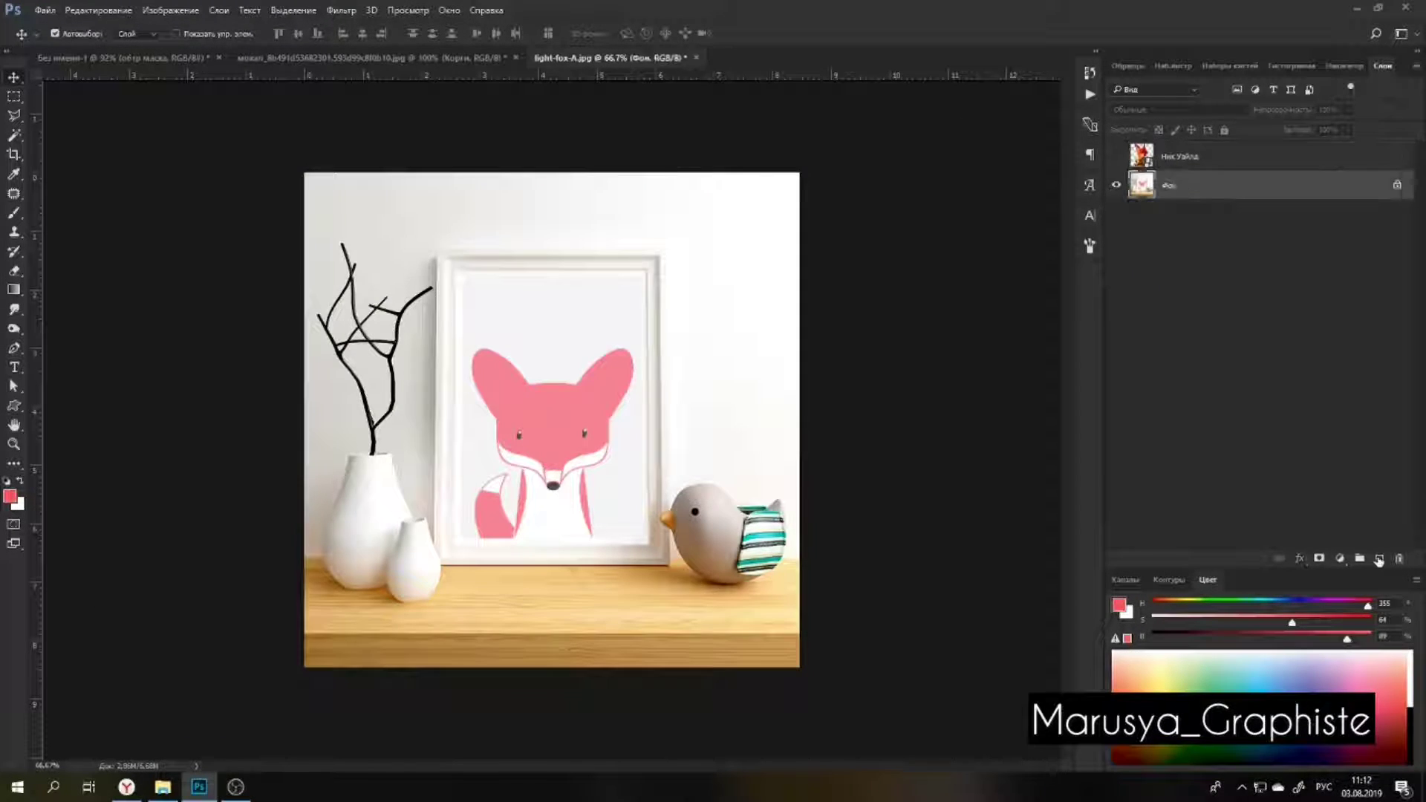
pyautogui.click(1379, 558)
# Outline the poster area inside the white frame with the Polygonal Lasso, fill it with white on Слой 1 and deselect.
pyautogui.moveTo(548, 464); pyautogui.dragTo(551, 469)
pyautogui.press('z')
pyautogui.moveTo(586, 410); pyautogui.dragTo(599, 483)
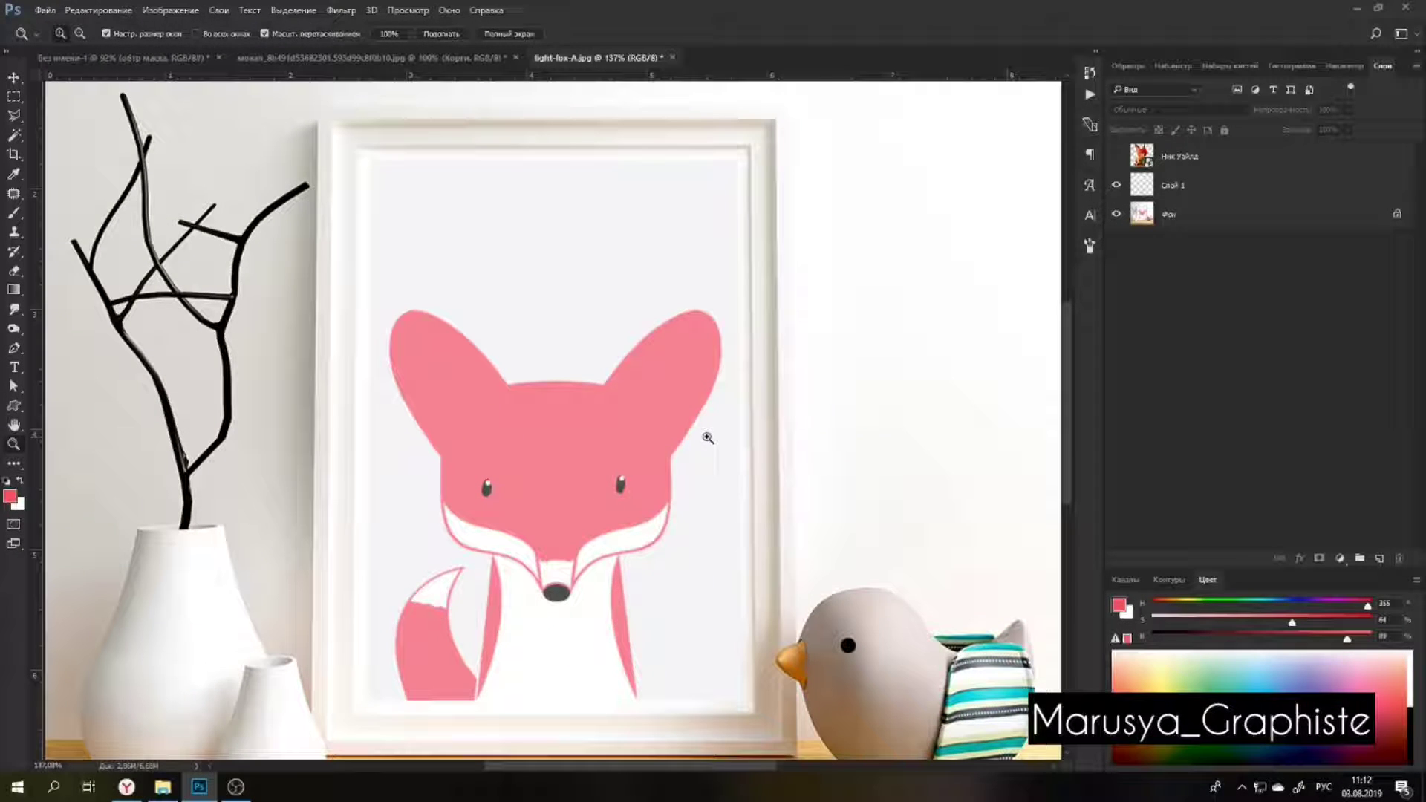
pyautogui.press('l')
pyautogui.click(369, 161)
pyautogui.scroll(-1, 372, 210)
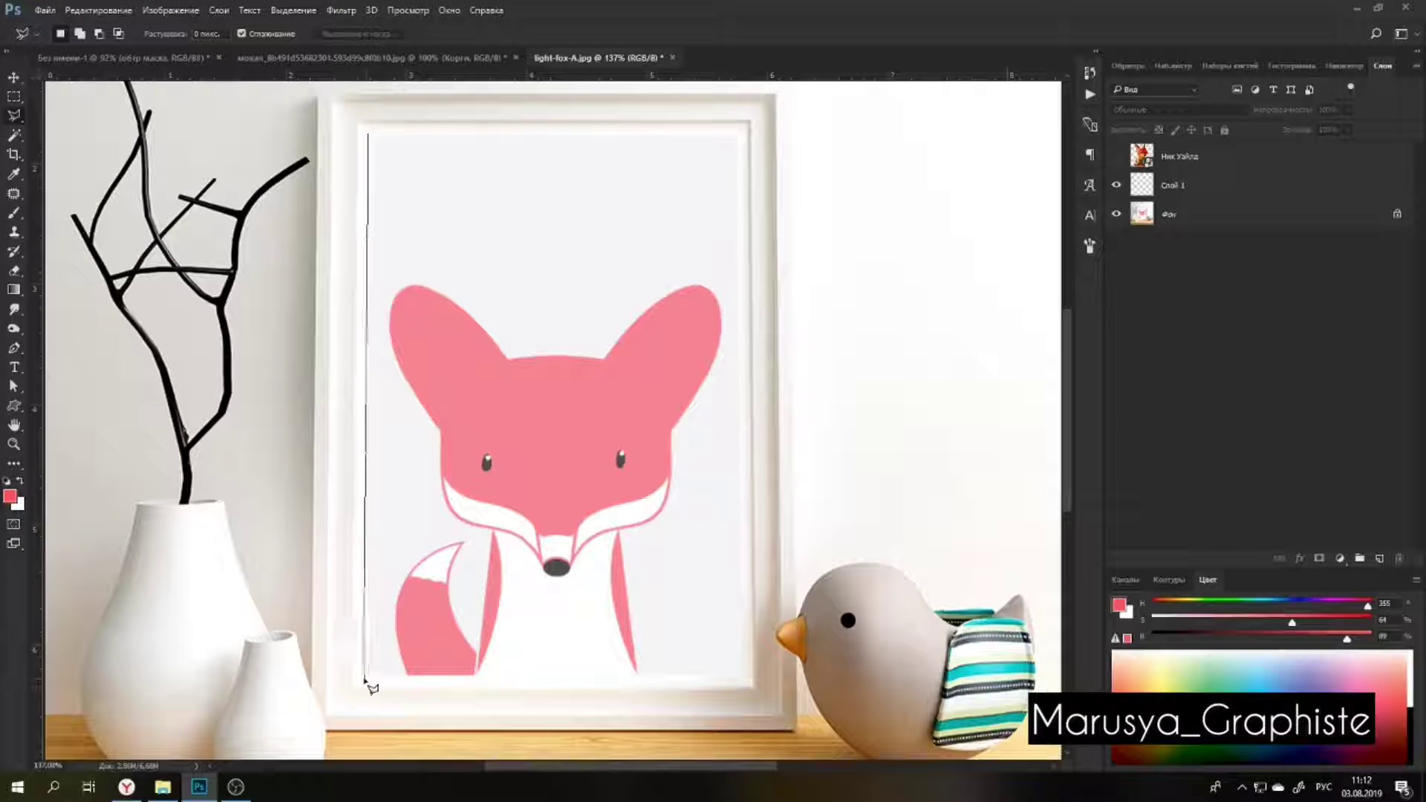
pyautogui.click(364, 674)
pyautogui.click(741, 679)
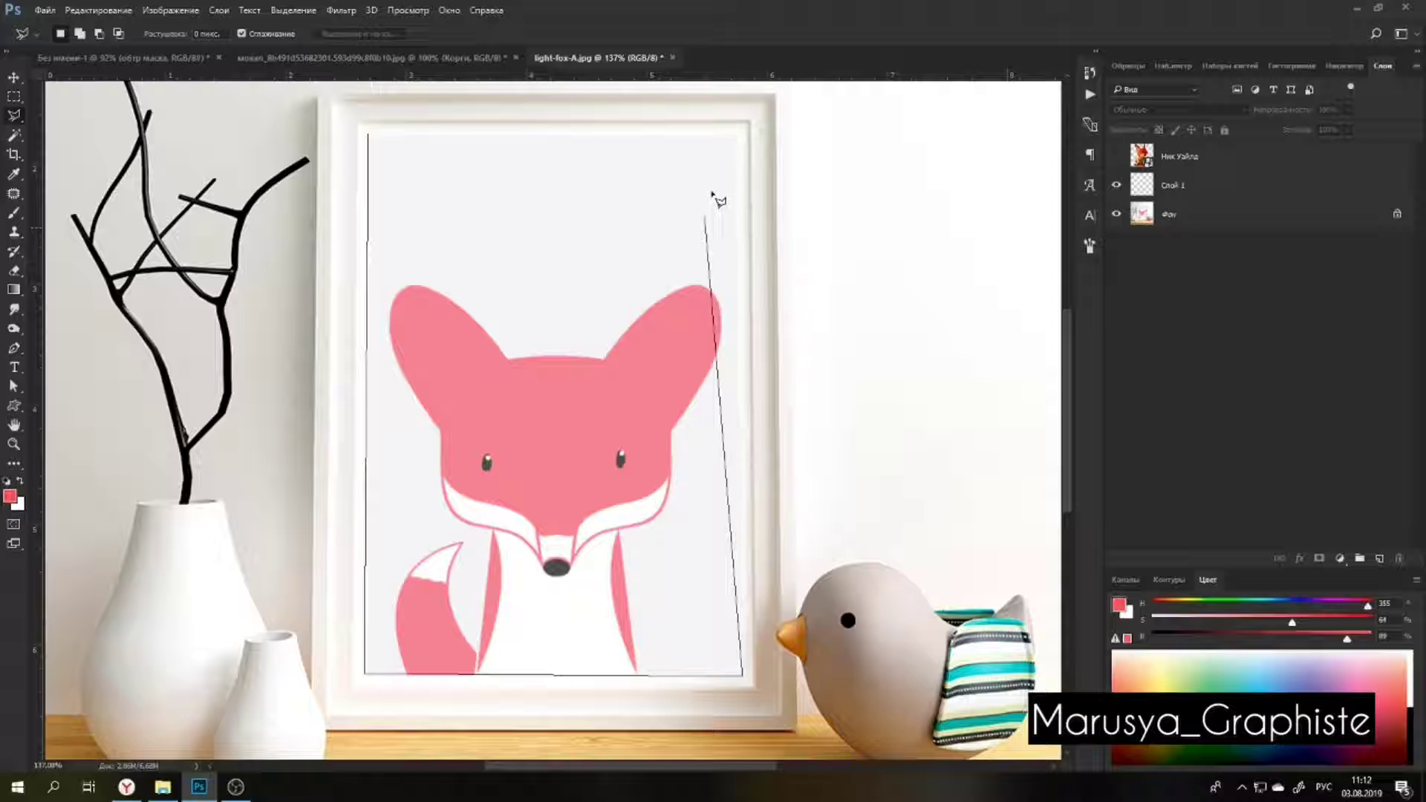
pyautogui.click(739, 134)
pyautogui.click(369, 136)
pyautogui.click(1188, 193)
pyautogui.hotkey('ctrl', 'BackSpace')
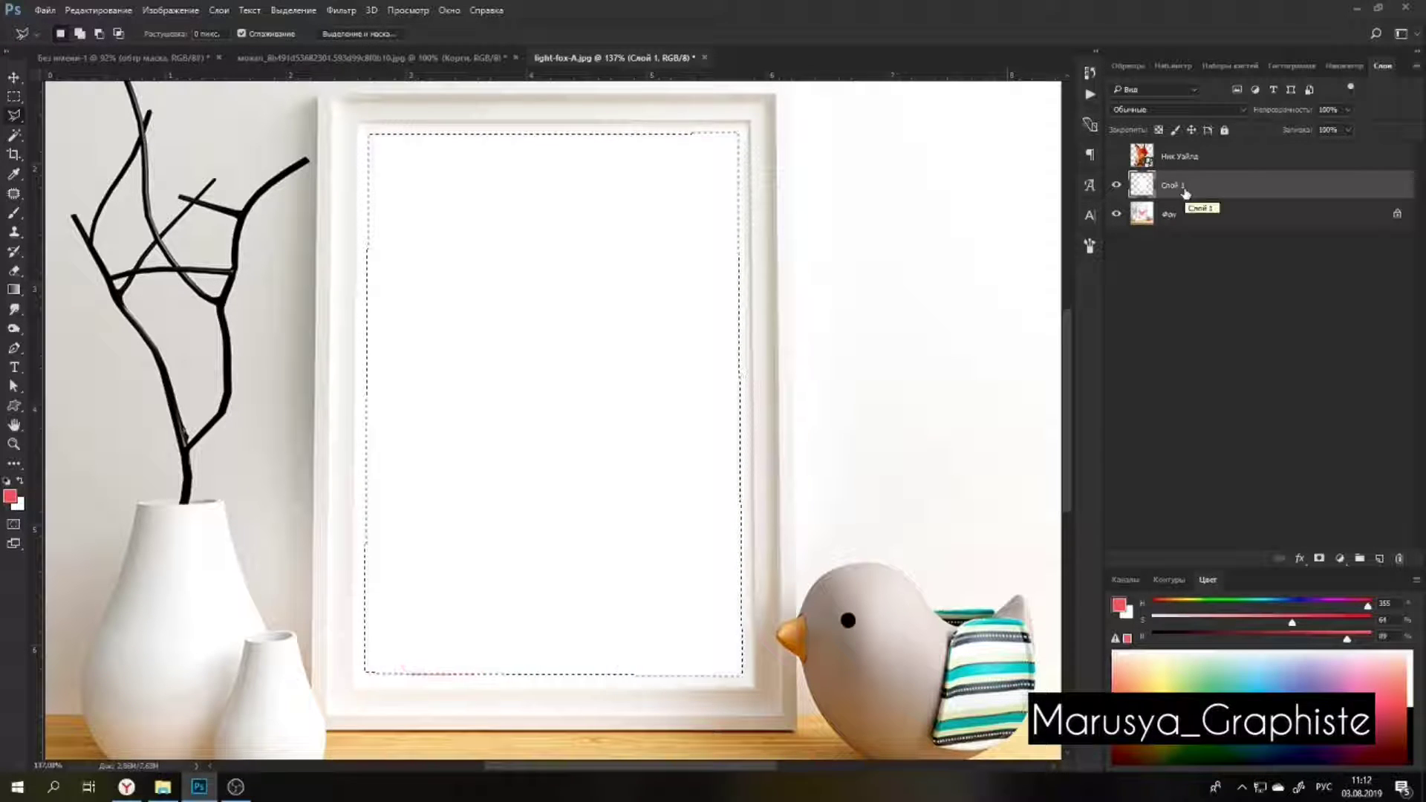
pyautogui.hotkey('ctrl', 'd')
# Show the Ник Уайлд layer and clip it to the white shape on Слой 1.
pyautogui.click(1118, 158)
pyautogui.press('z')
pyautogui.moveTo(850, 301); pyautogui.dragTo(771, 303)
pyautogui.keyDown('alt'); pyautogui.click(1201, 169); pyautogui.keyUp('alt')
pyautogui.click(1201, 160)
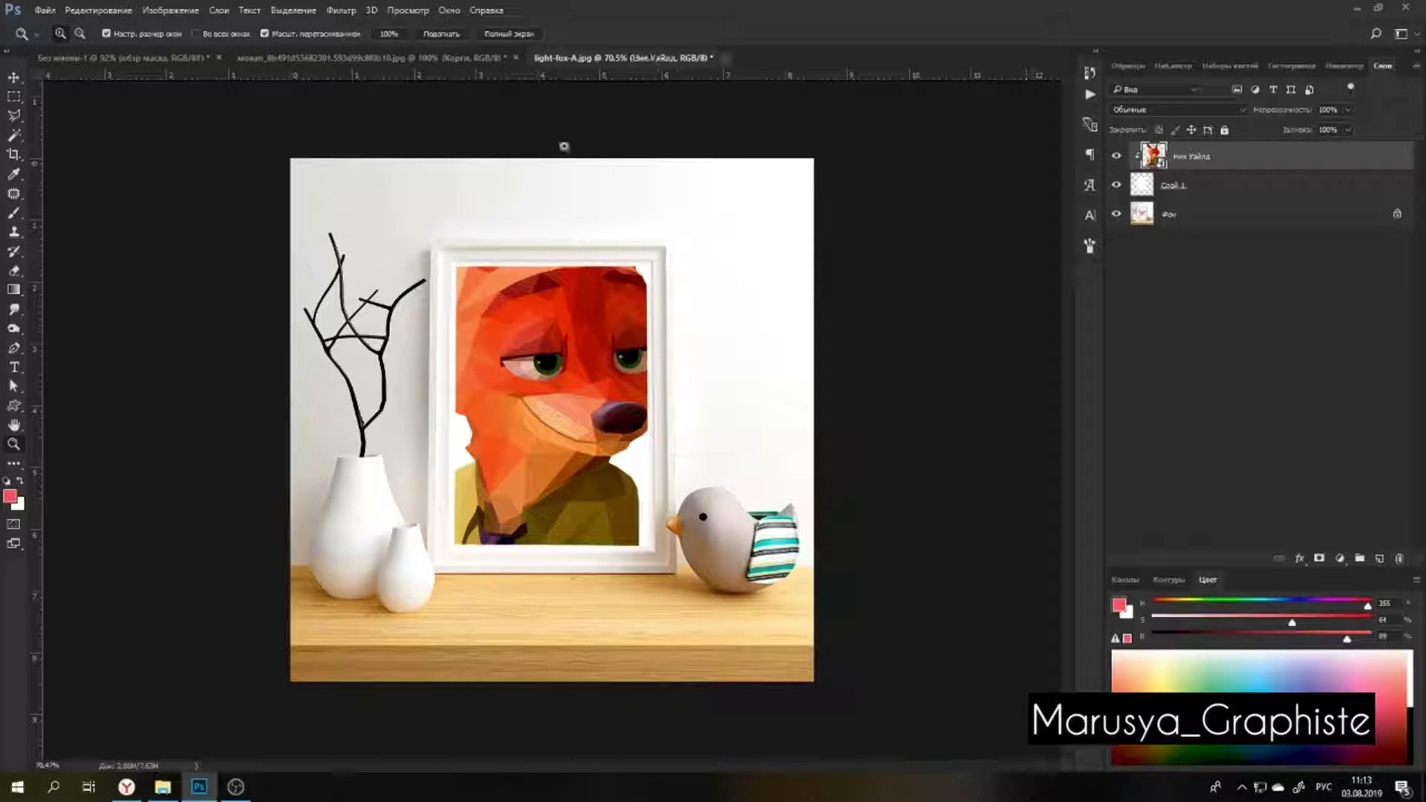
# Scale the clipped Ник Уайлд image down proportionally so the whole fox fits inside the frame.
pyautogui.hotkey('ctrl', 't')
pyautogui.click(262, 36)
pyautogui.click(305, 34)
pyautogui.scroll(-11, 305, 34)
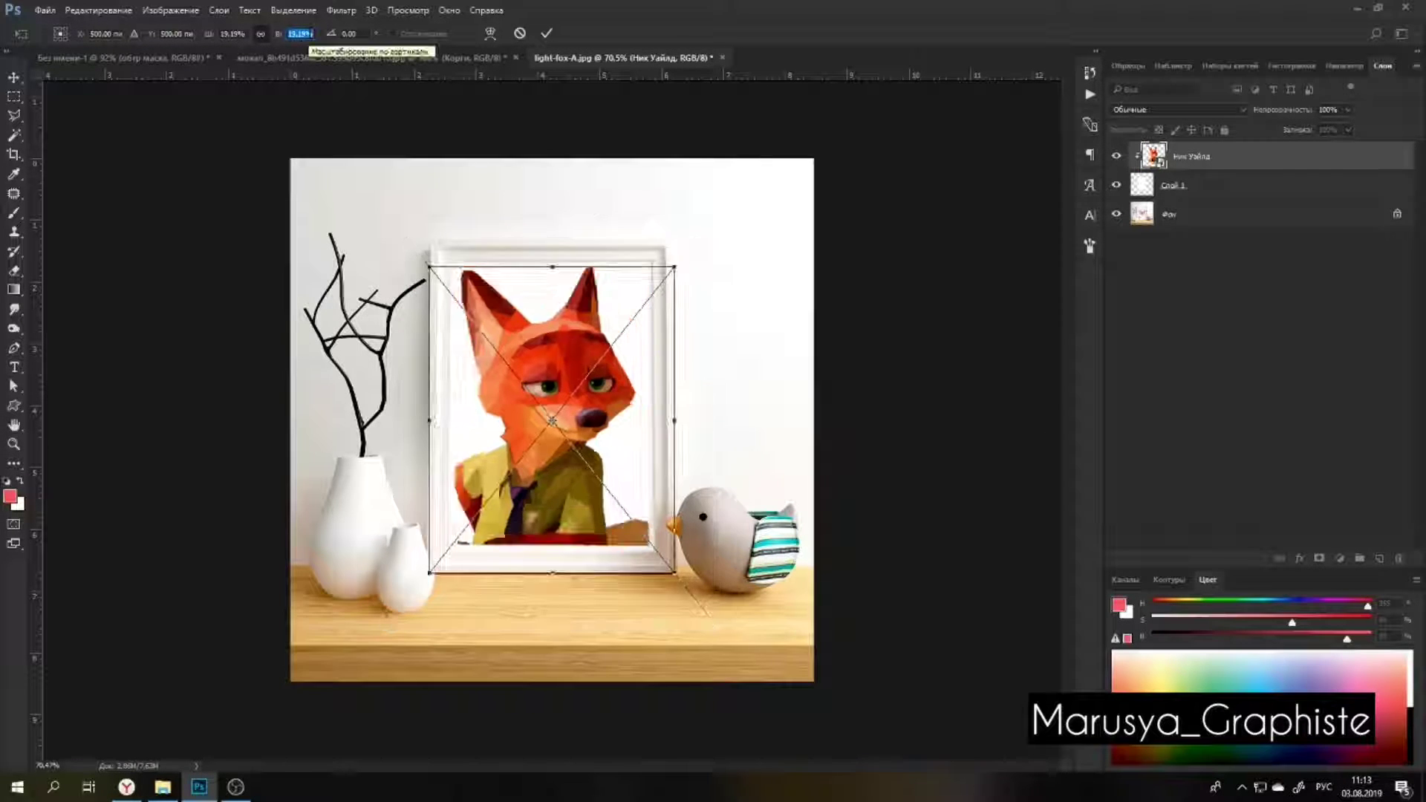
pyautogui.click(547, 31)
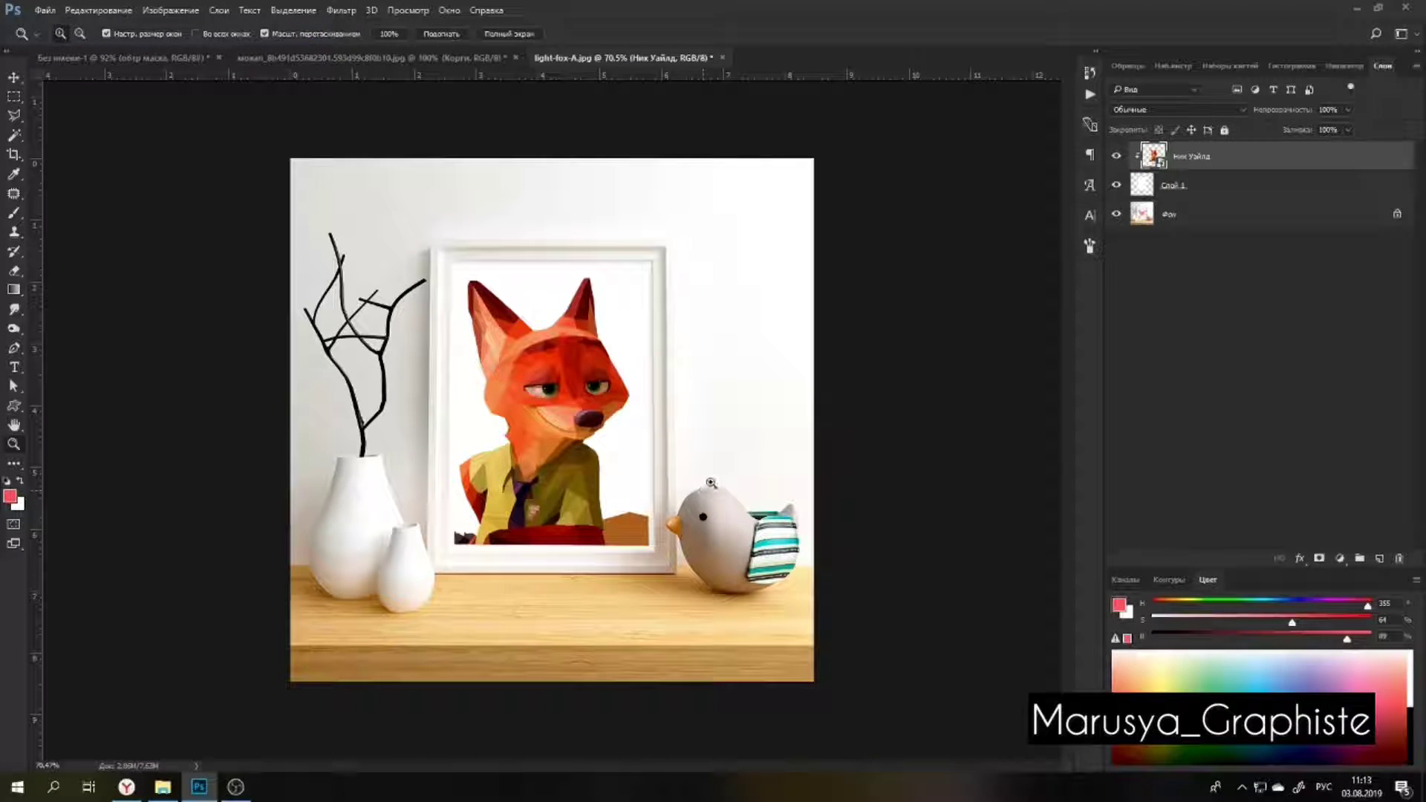